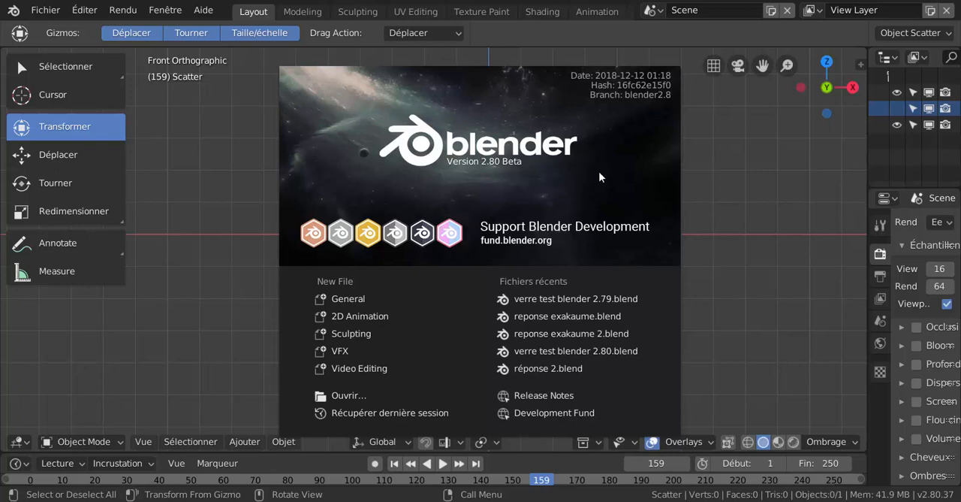
- Dismiss the splash screen and add a plane mesh to the scene
click(758, 231)
click(283, 442)
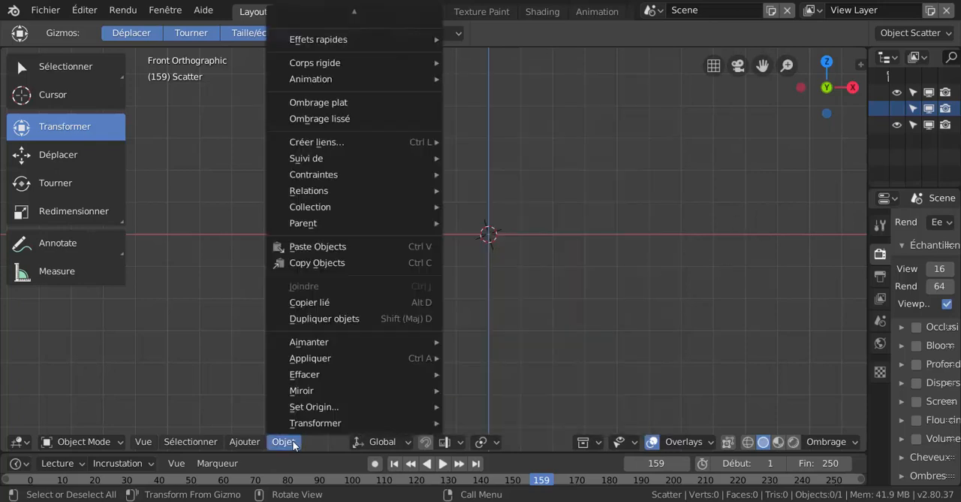
mouse_move(257, 443)
mouse_move(256, 421)
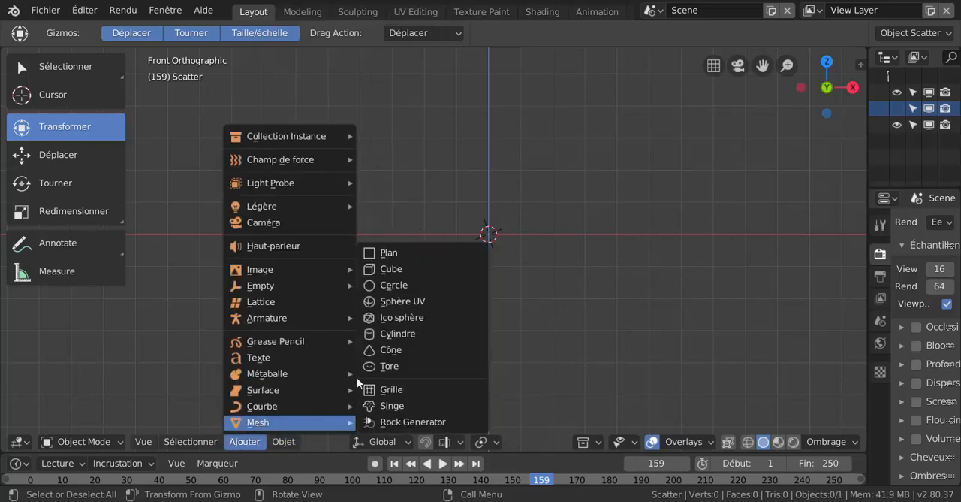
click(388, 252)
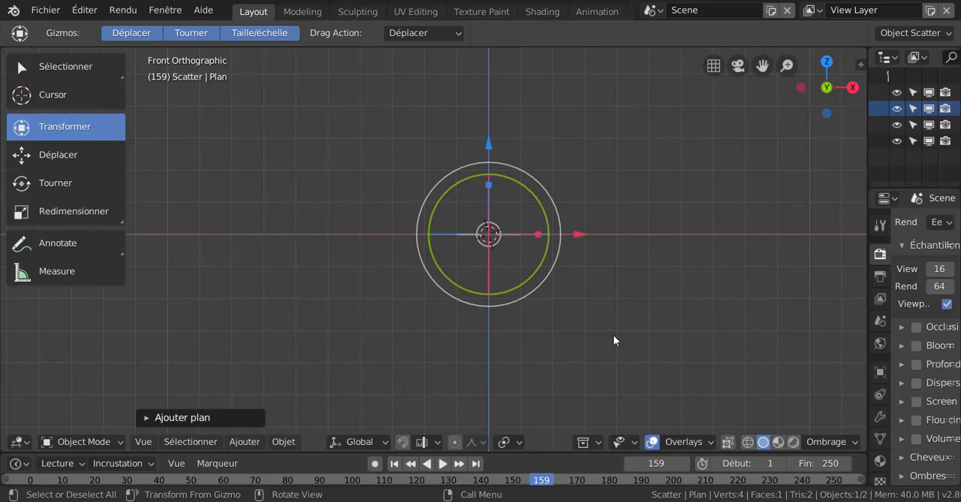
- Rotate the new plane 90° about the global X axis so it stands upright
key(r)
text(x)
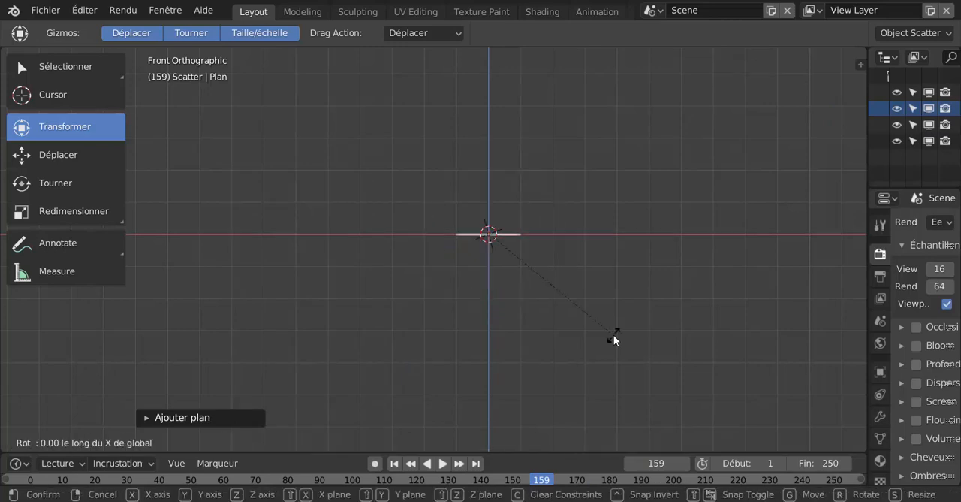
text(90)
key(Return)
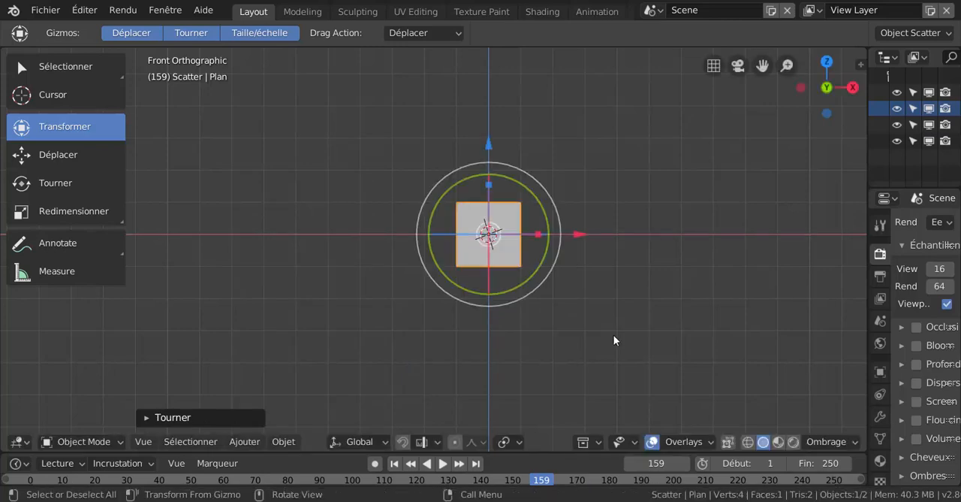
- In Edit Mode, stretch the plane along X and slightly along Z into a wide rectangular pane
key(ctrl+Tab)
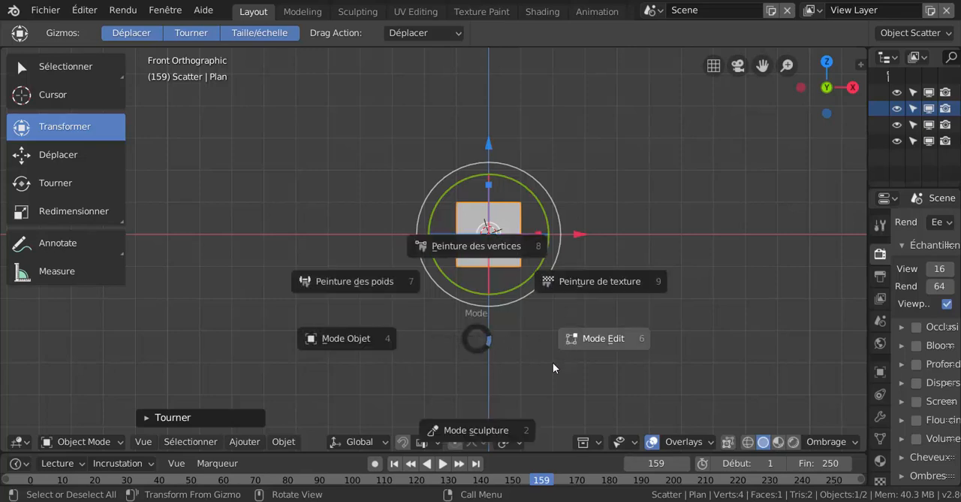
click(589, 339)
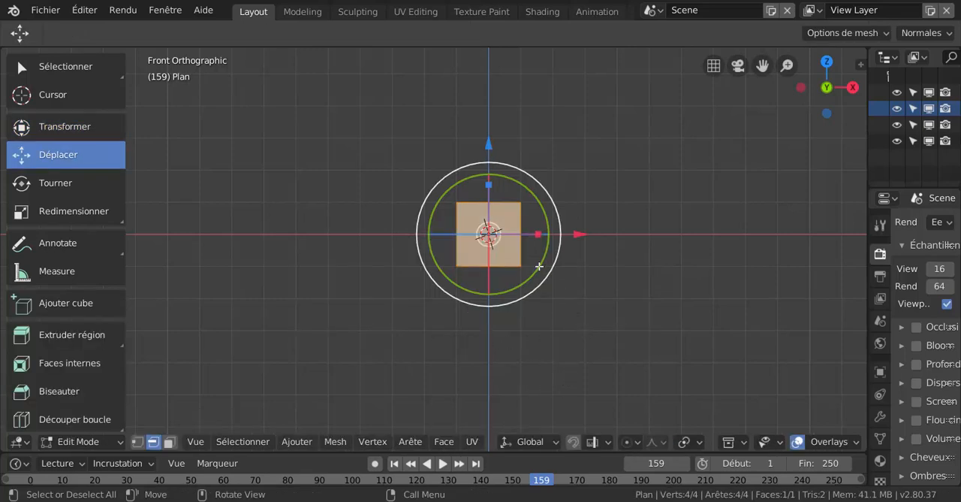
click(37, 214)
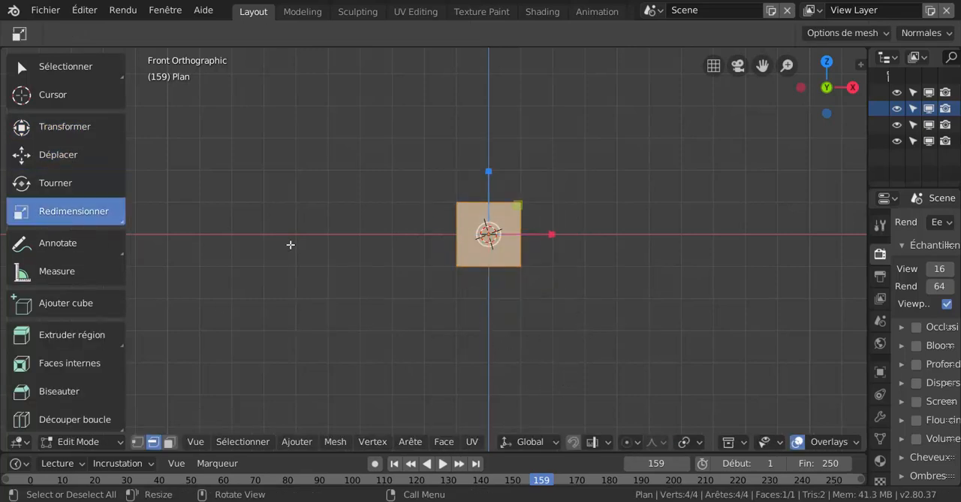
drag(553, 234, 625, 236)
scroll(624, 239, up, 4)
shift+middle_drag(562, 278, 480, 306)
drag(485, 180, 485, 166)
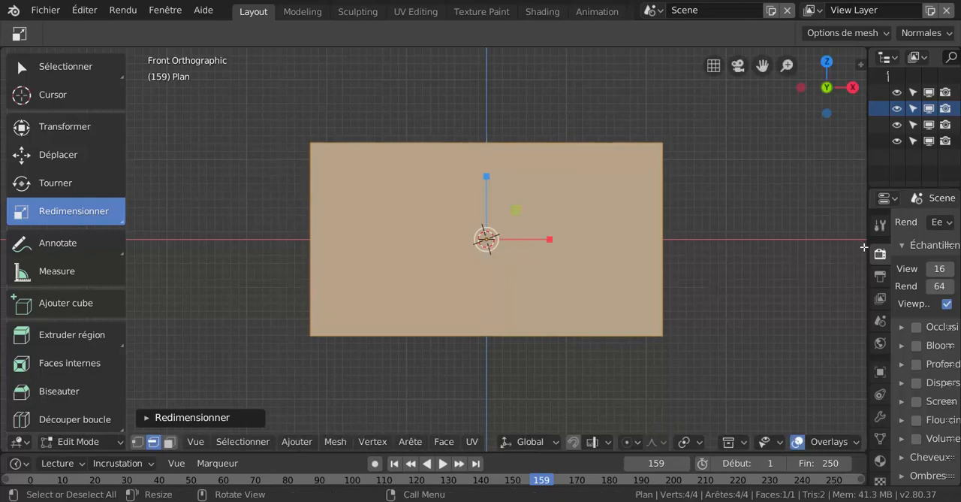
- Widen the properties editor and switch the 3D viewport to rendered shading, viewing the pane at an angle against the environment
drag(864, 247, 744, 255)
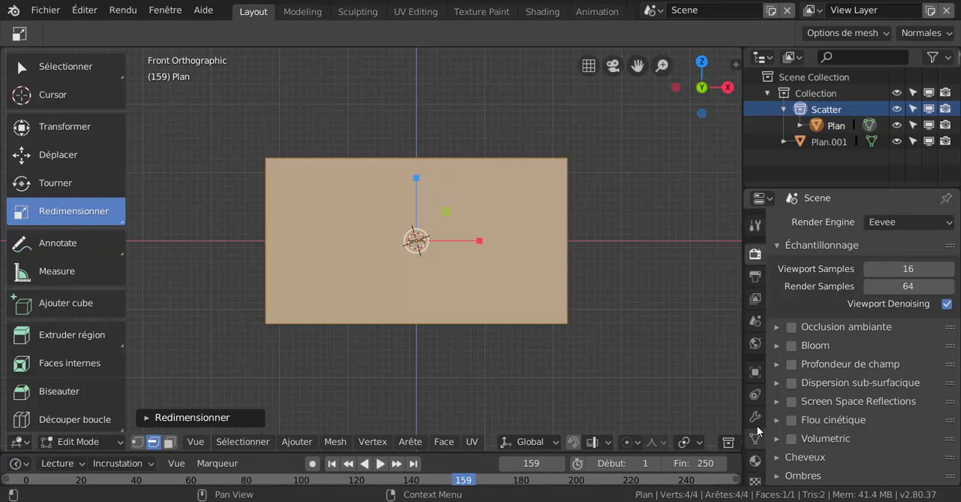
scroll(670, 443, down, 5)
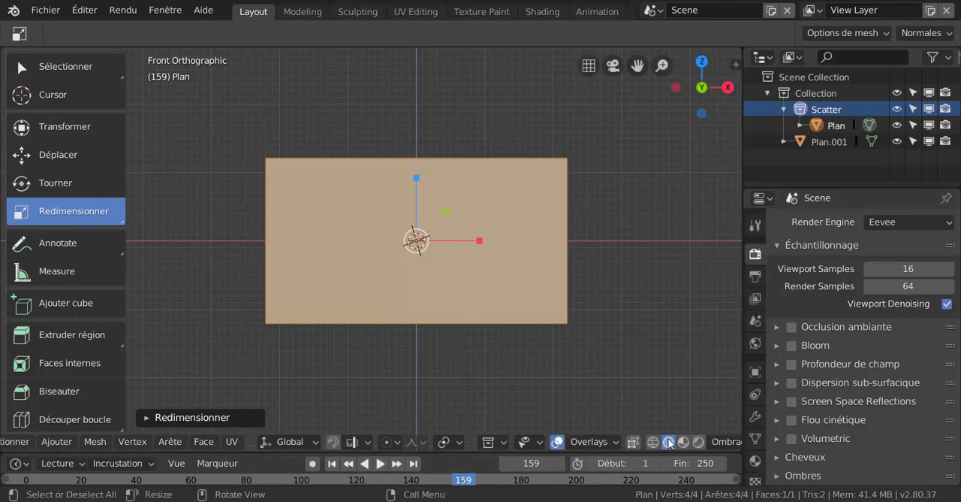
scroll(670, 443, down, 2)
click(670, 442)
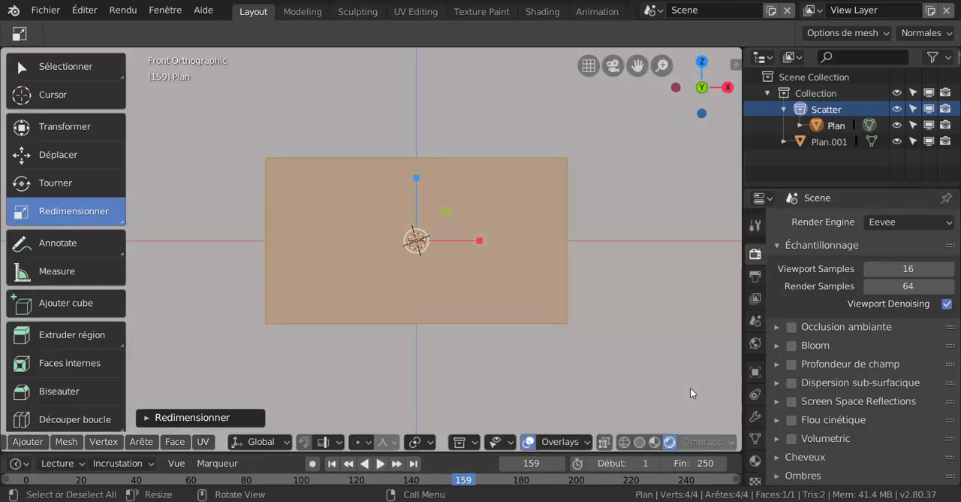
middle_drag(618, 396, 597, 377)
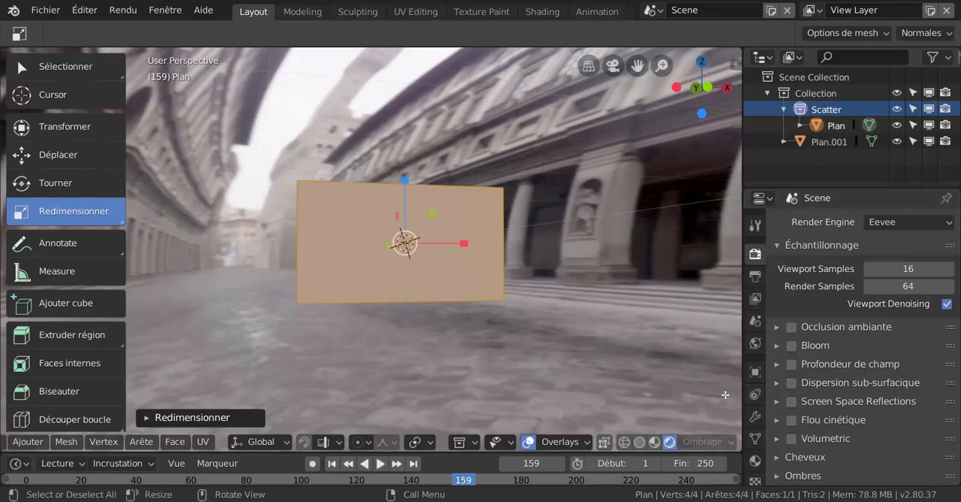
scroll(603, 373, down, 2)
scroll(599, 368, up, 1)
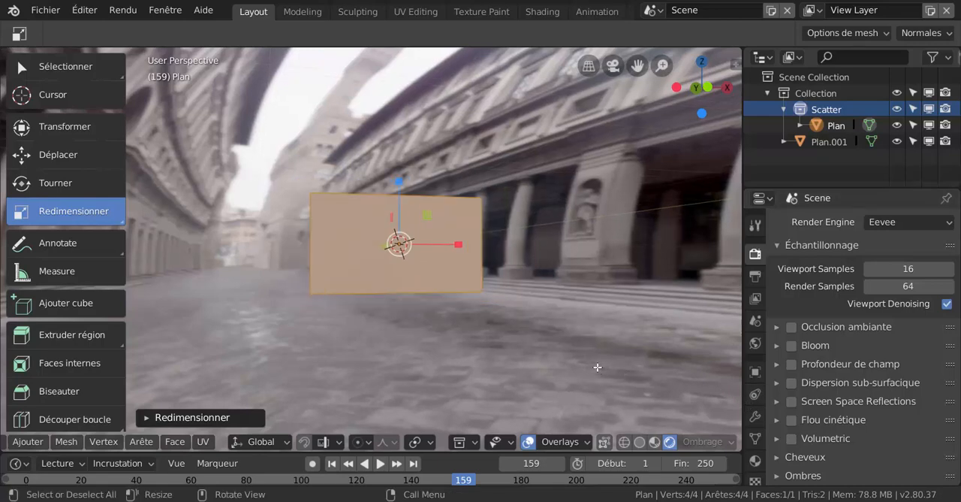
scroll(597, 366, up, 1)
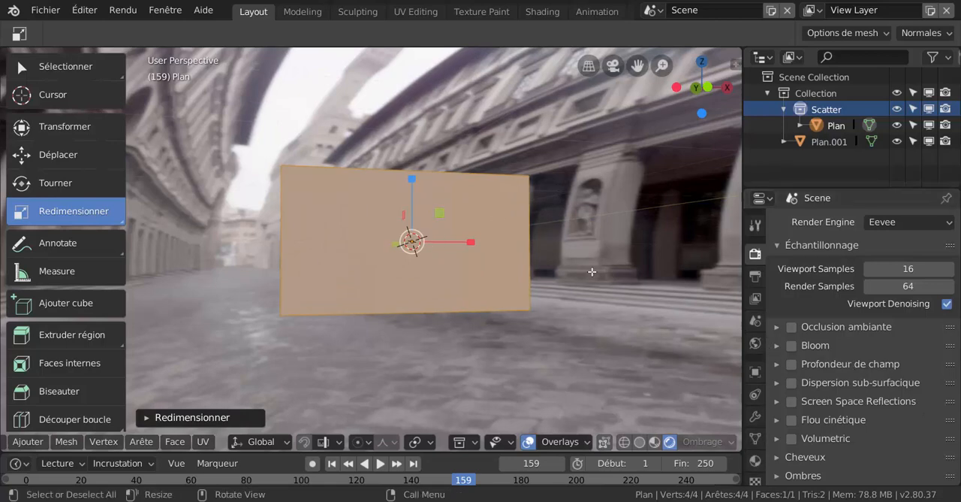
- Create a new material for the plane and assign an image texture to its base color
click(756, 461)
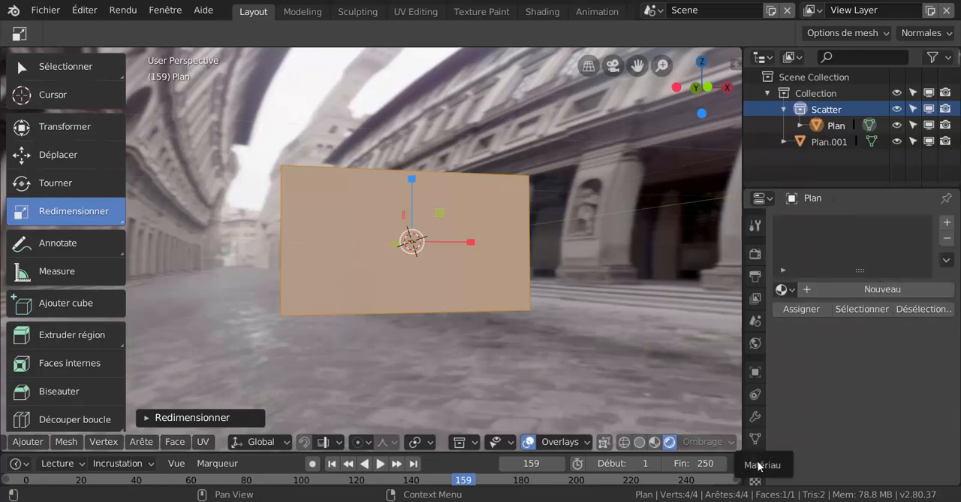
click(910, 289)
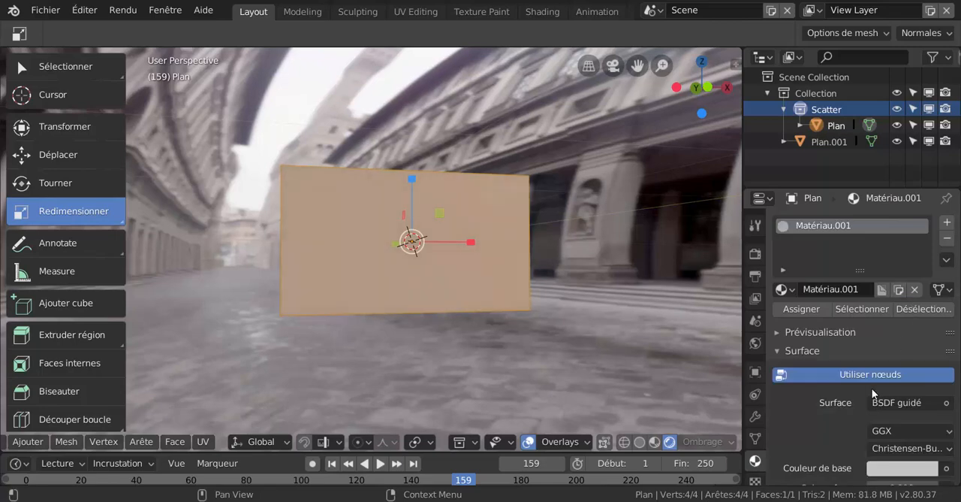
scroll(872, 388, down, 3)
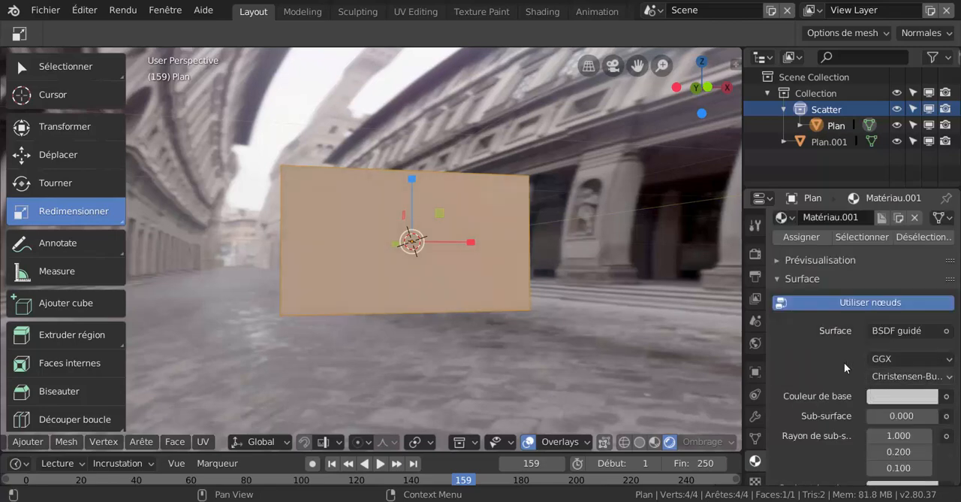
click(946, 398)
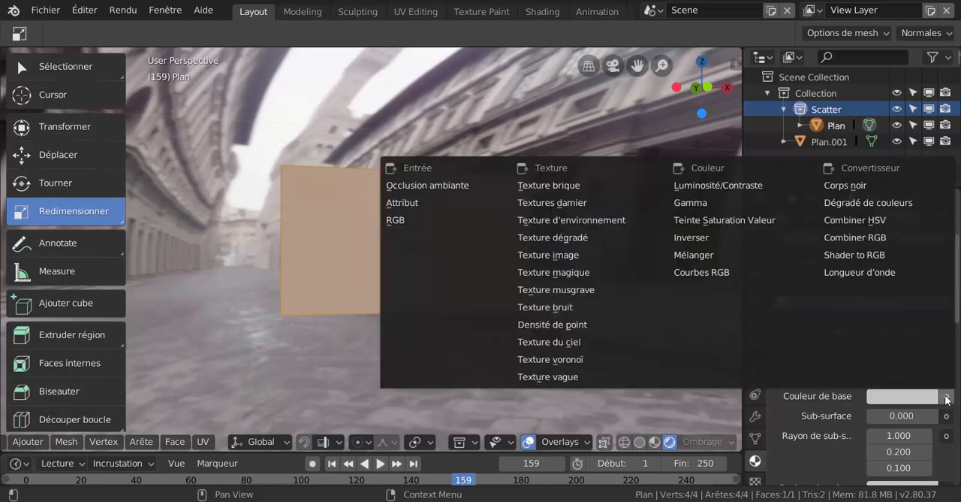
click(946, 400)
click(558, 261)
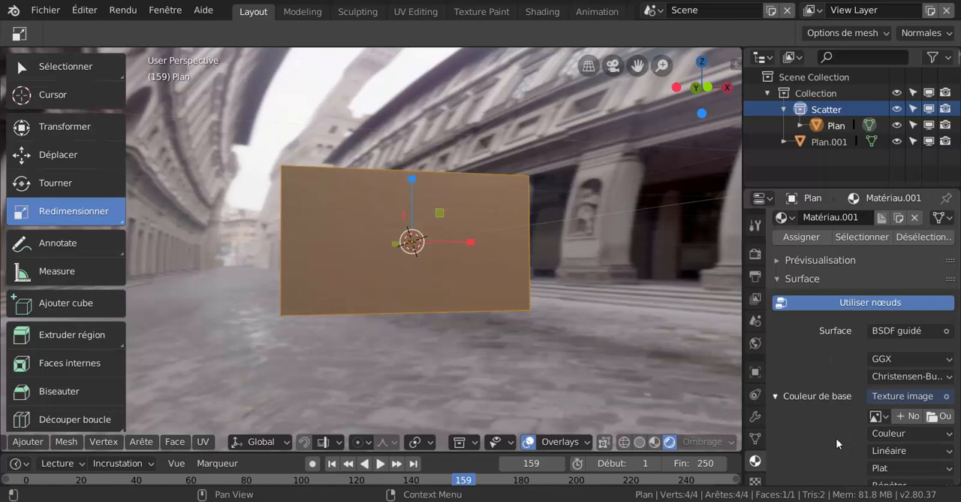
- Load buée.png from the "texture du verre" folder as the base color image
scroll(839, 437, down, 2)
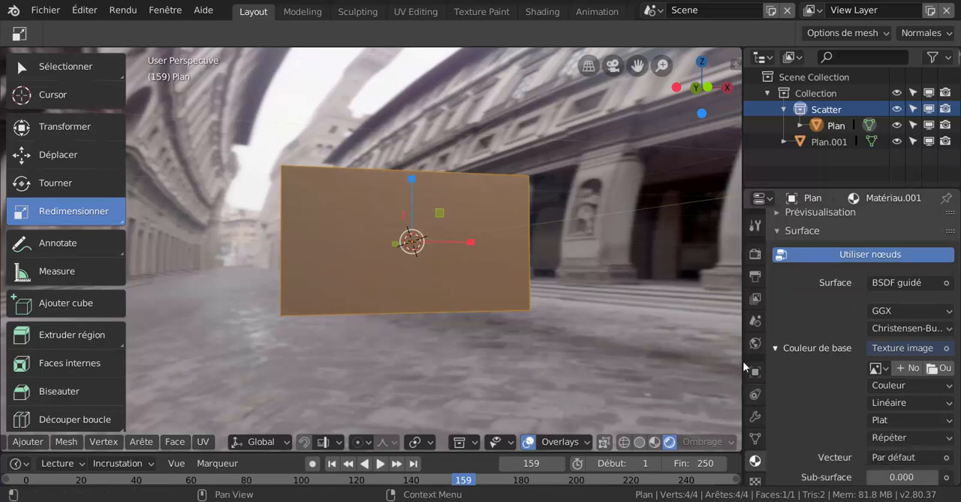
drag(743, 361, 648, 353)
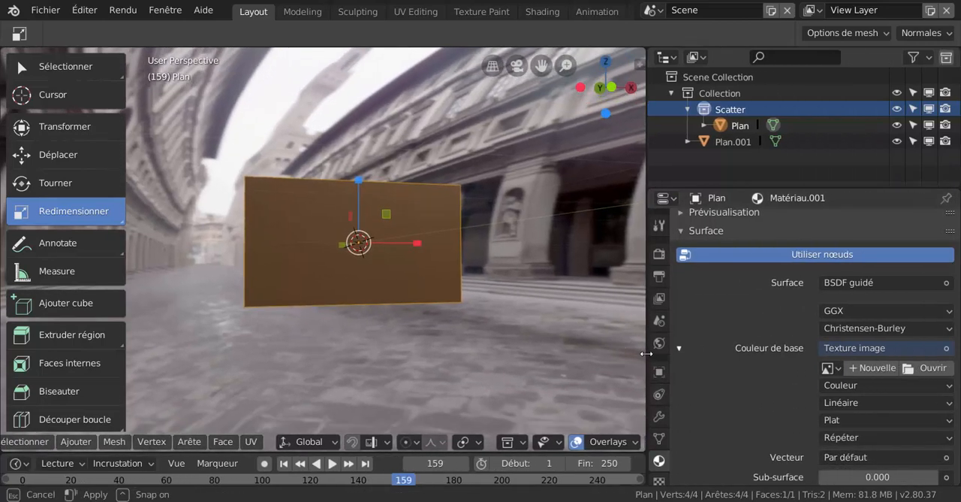
click(929, 369)
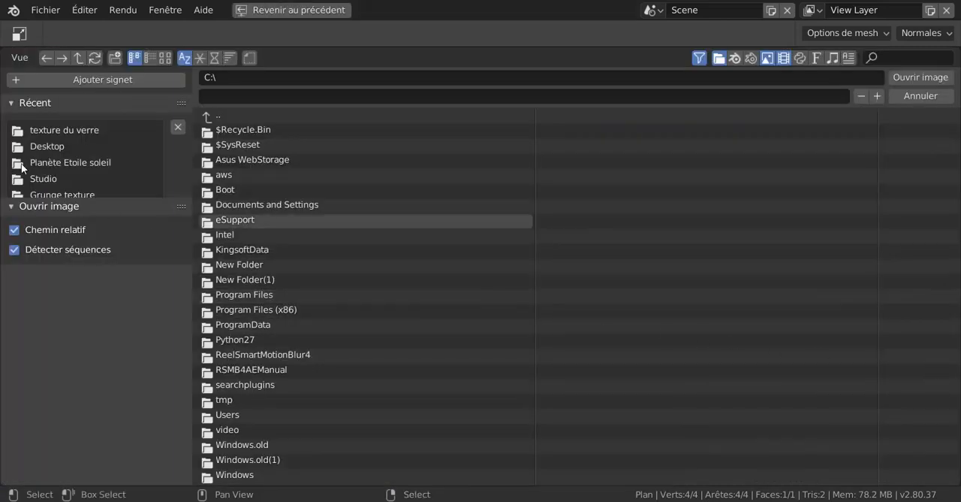
click(60, 133)
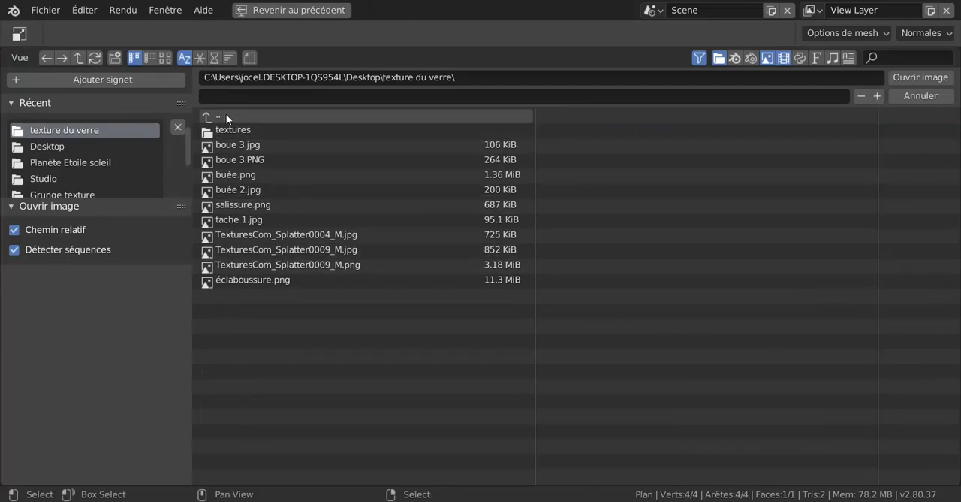
click(165, 57)
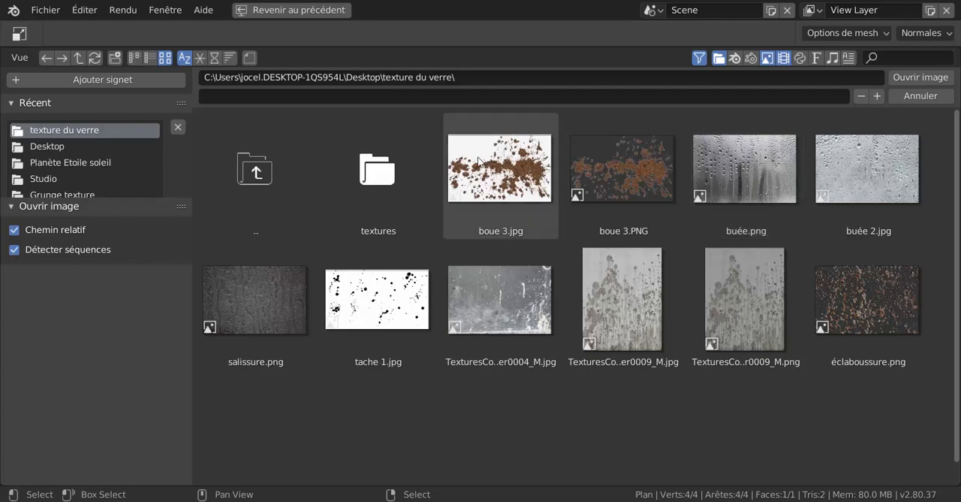
click(745, 170)
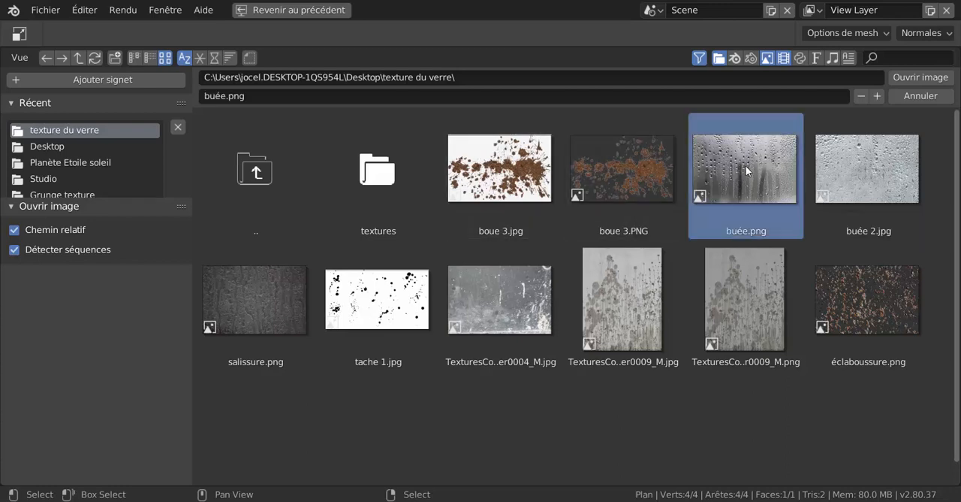
click(905, 78)
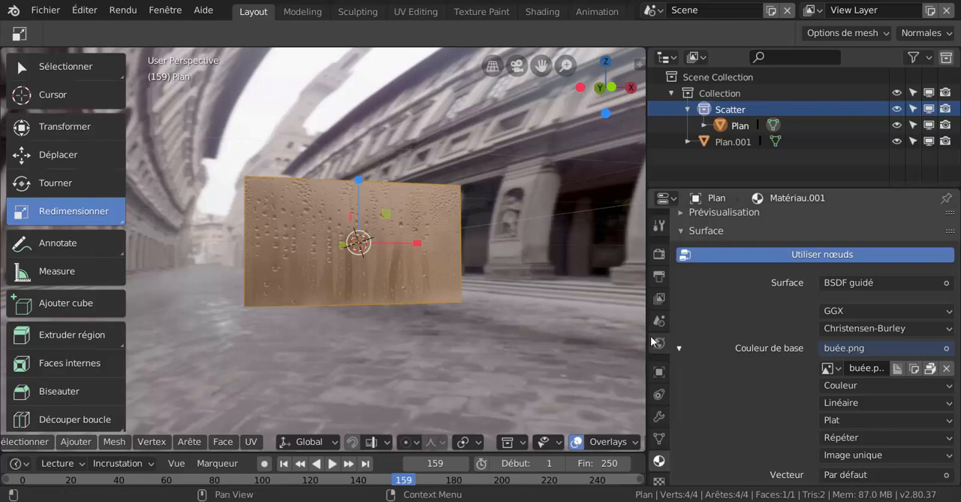
- Narrow the properties editor and split the 3D viewport vertically into a large view and a narrow second area
drag(648, 341, 721, 330)
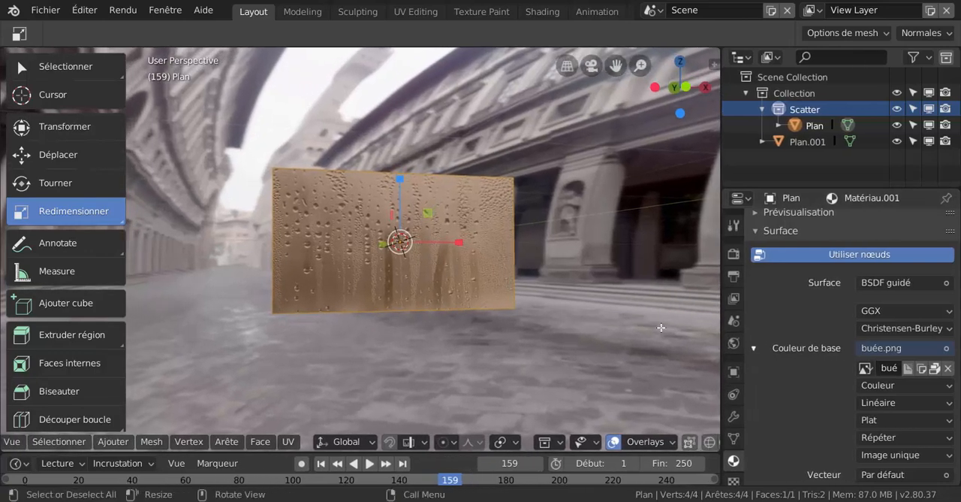
right_click(806, 300)
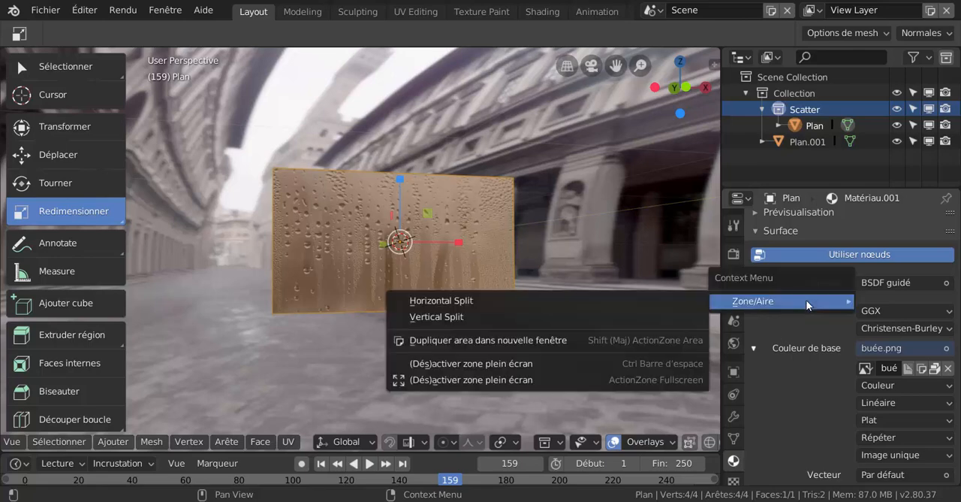
click(444, 317)
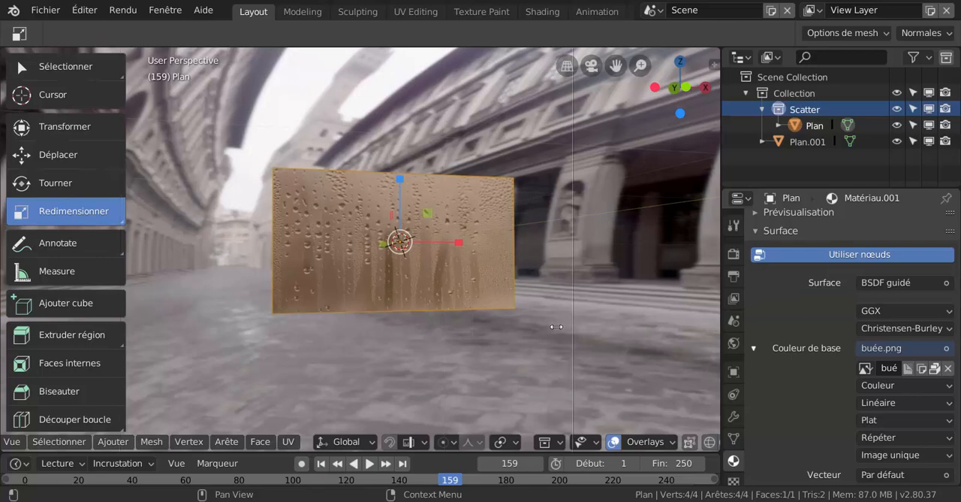
click(553, 329)
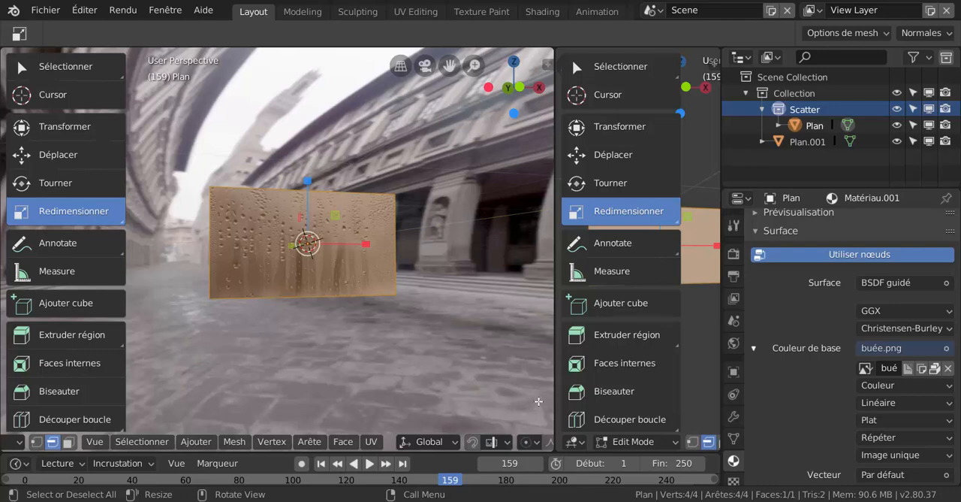
- Change the narrow new area to the Shader Editor and collapse its sidebar to expose the material's nodes
click(573, 443)
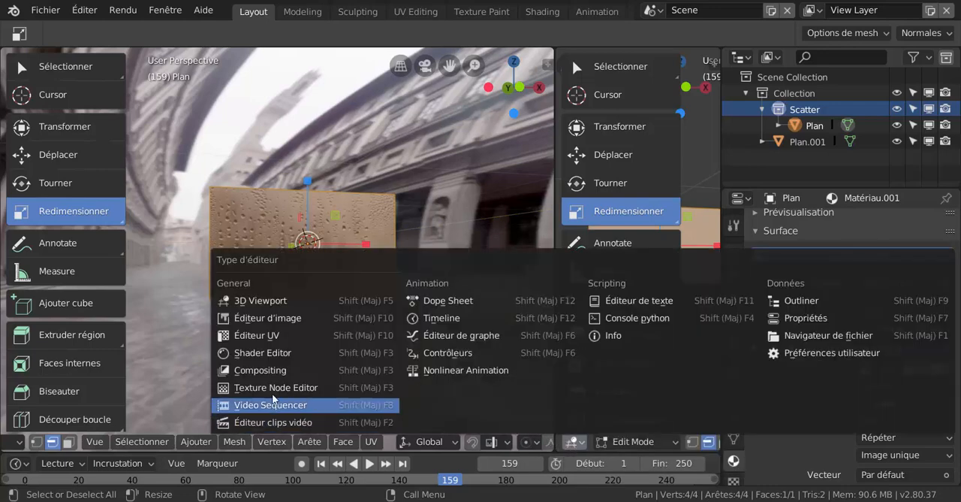
click(239, 353)
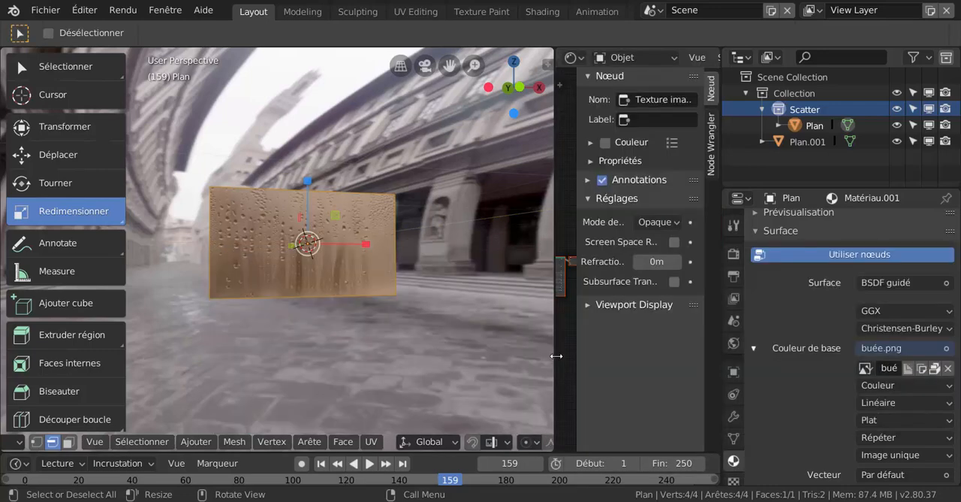
drag(582, 349, 660, 345)
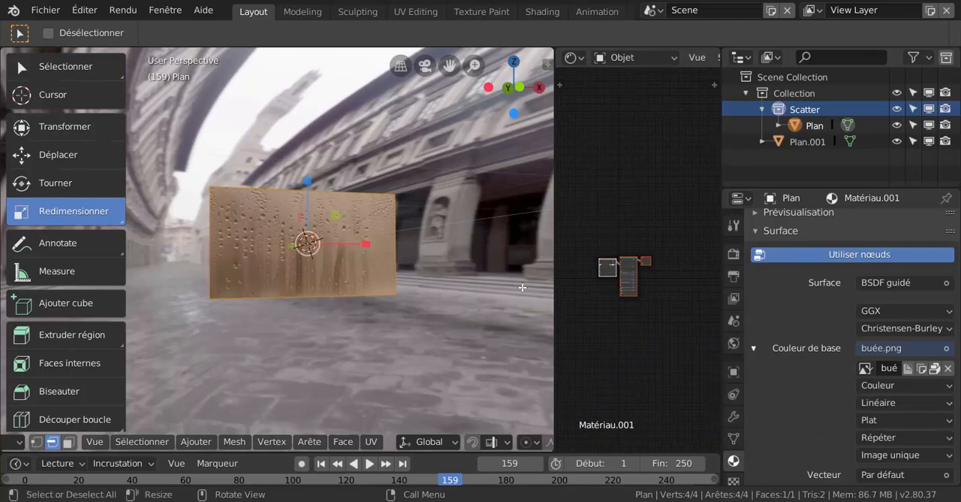
scroll(524, 278, up, 2)
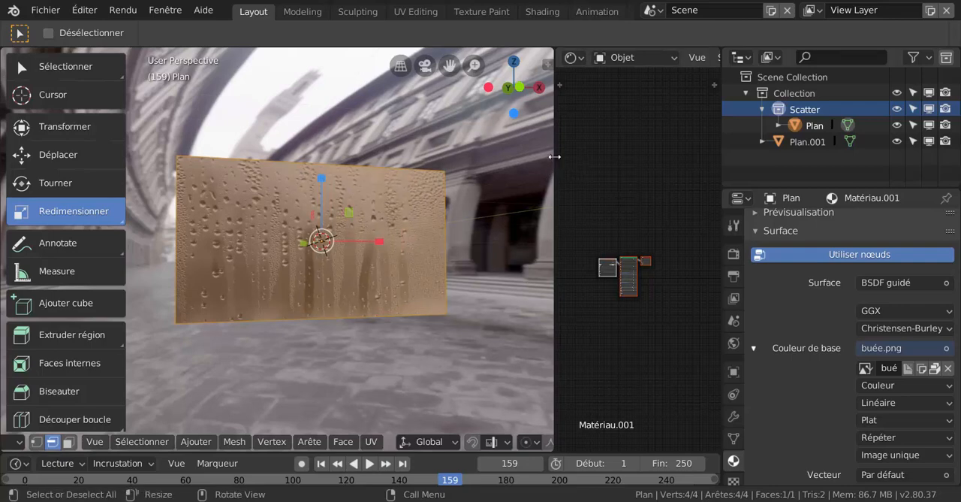
- Join the narrow Shader Editor area back into the 3D viewport
right_click(555, 157)
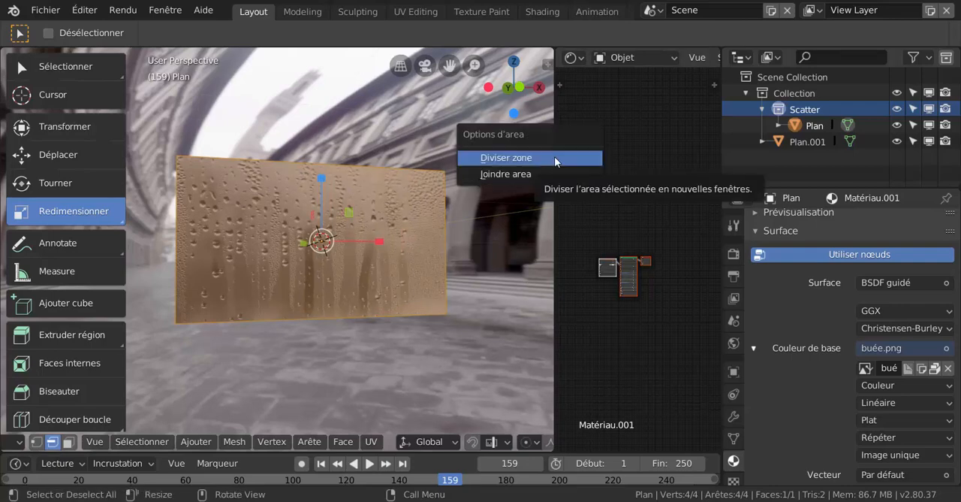
click(520, 175)
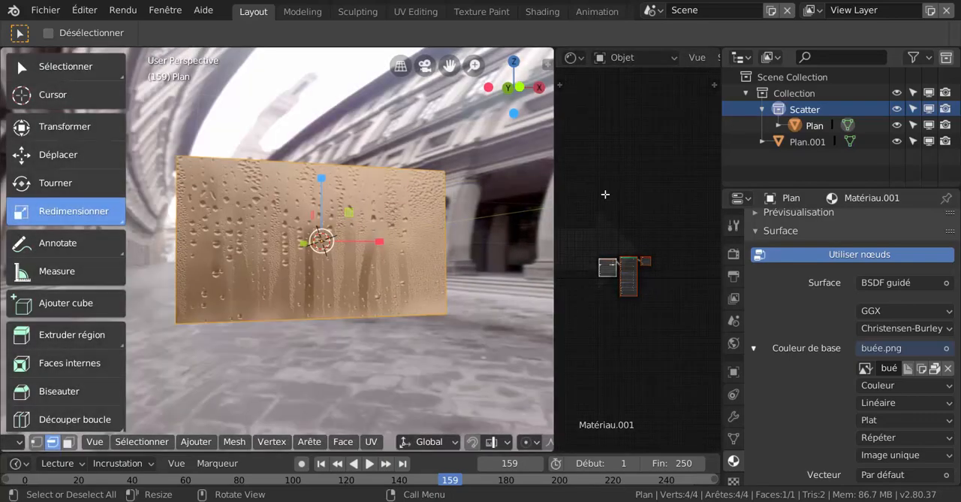
drag(587, 213, 555, 258)
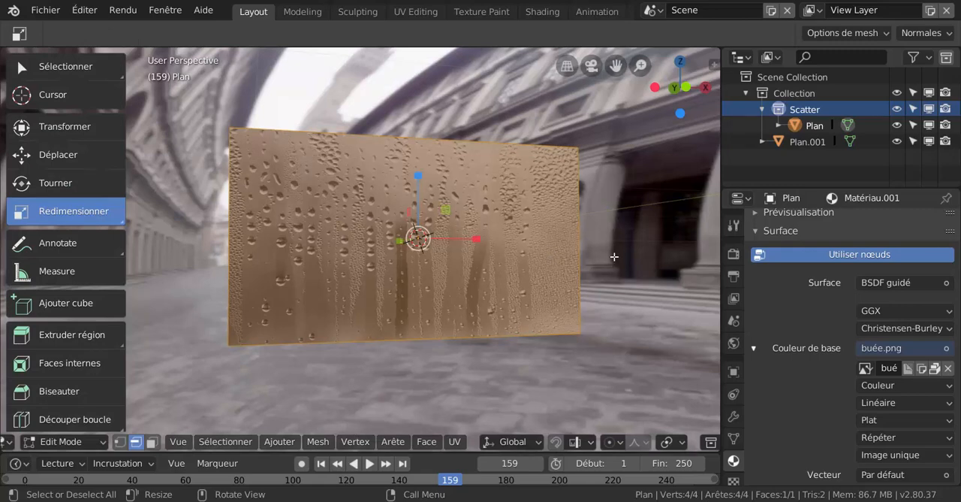
right_click(721, 213)
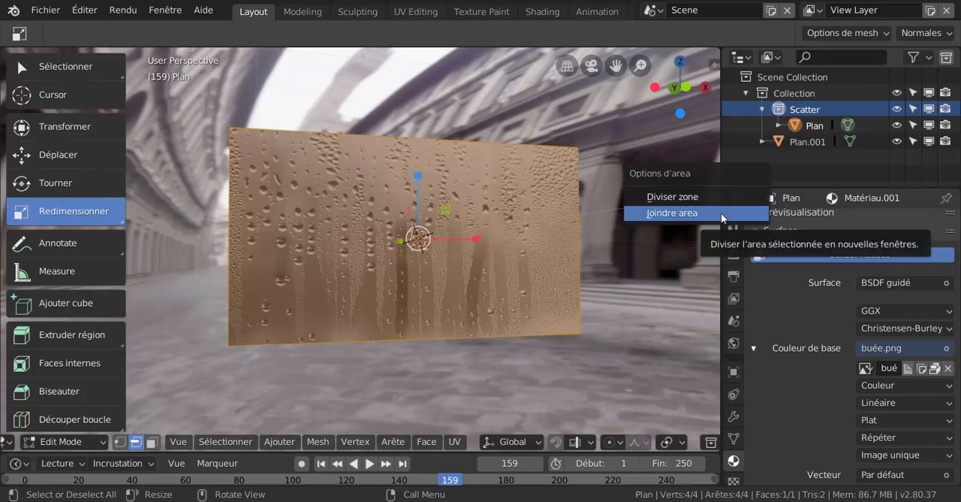
click(694, 196)
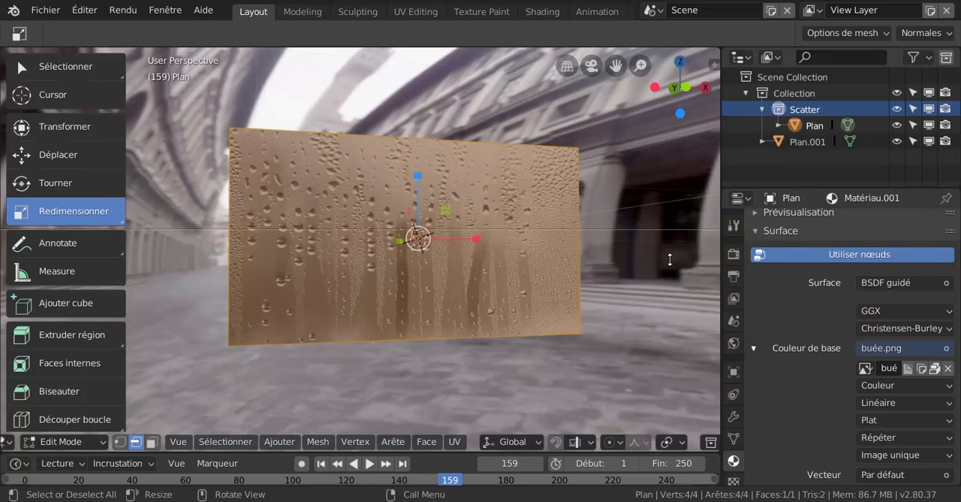
key(Escape)
right_click(770, 310)
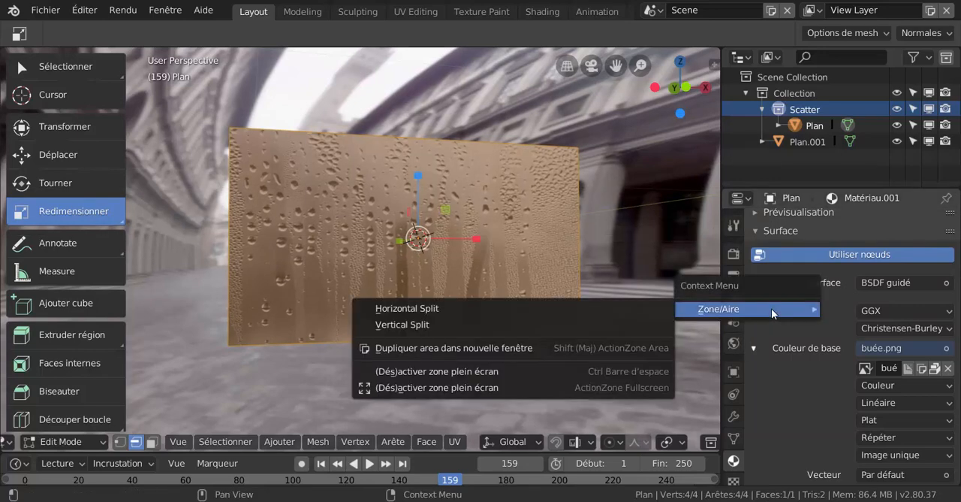
click(441, 325)
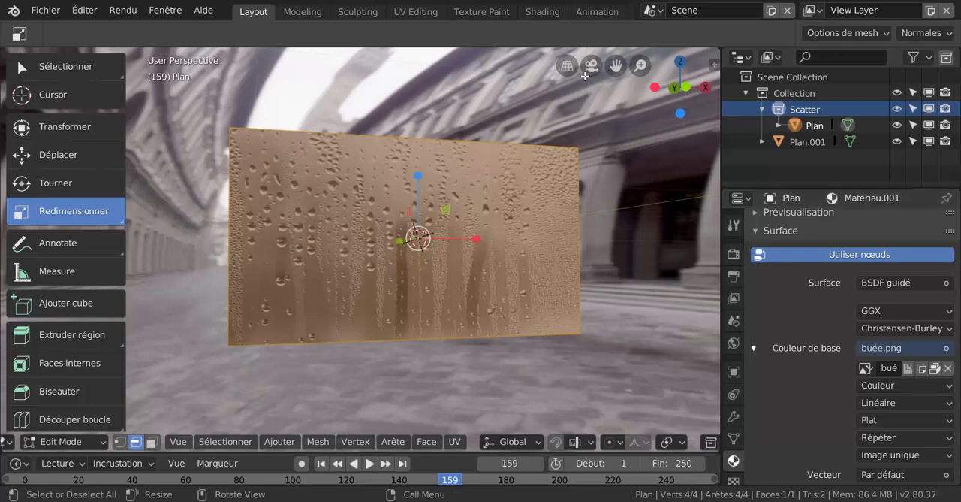
right_click(596, 47)
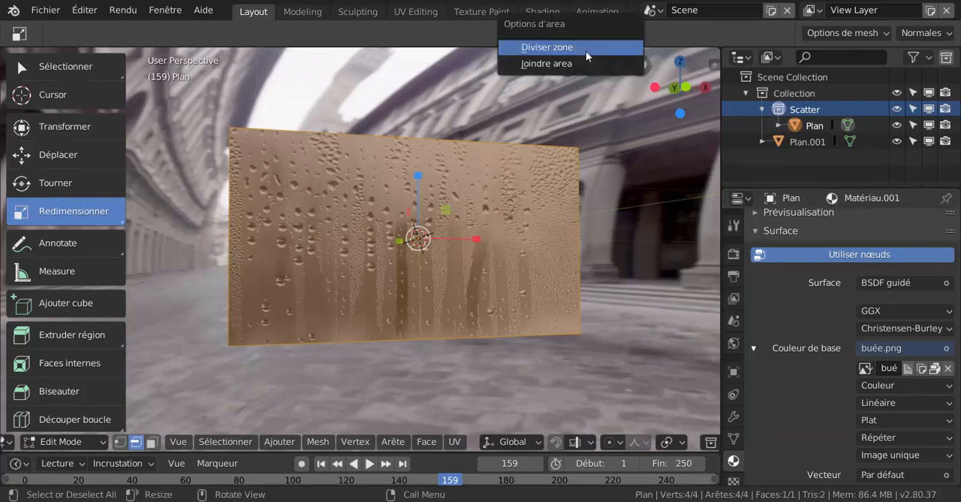
click(586, 48)
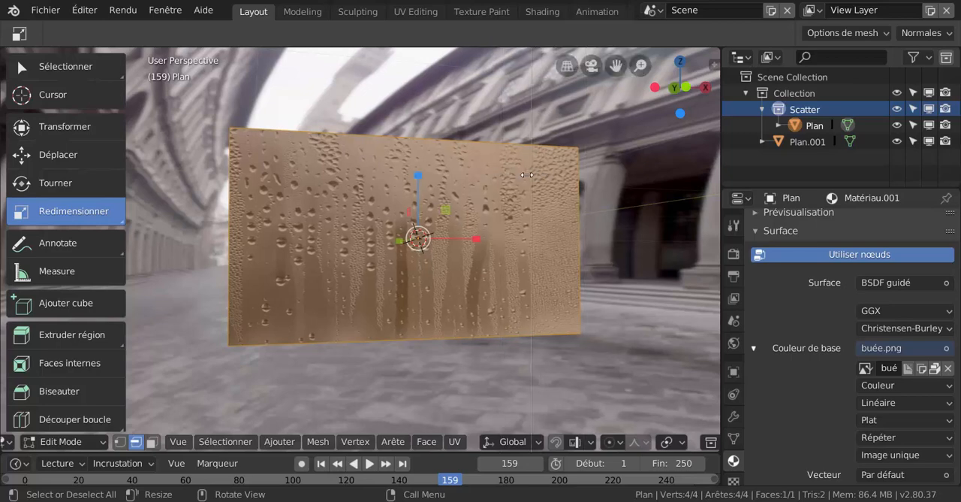
key(Escape)
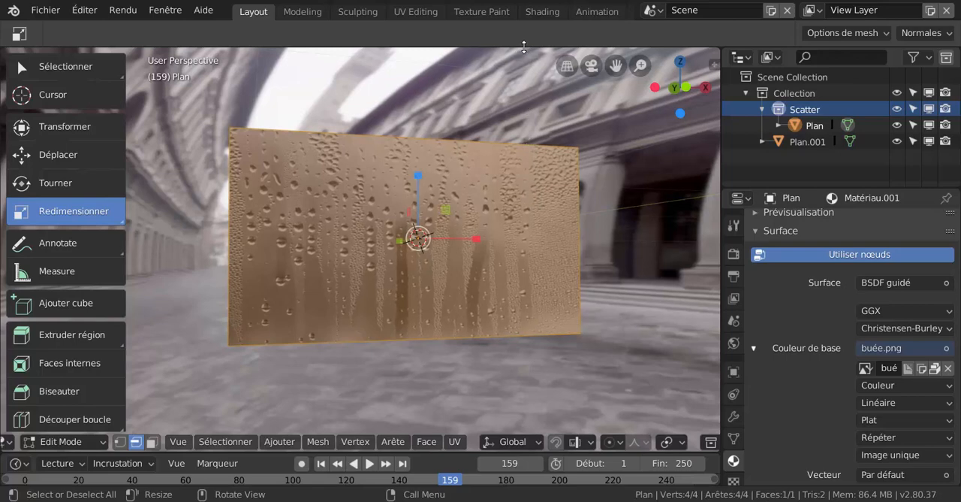
- Split the 3D viewport vertically again and change the narrow new area to the Shader Editor
right_click(524, 47)
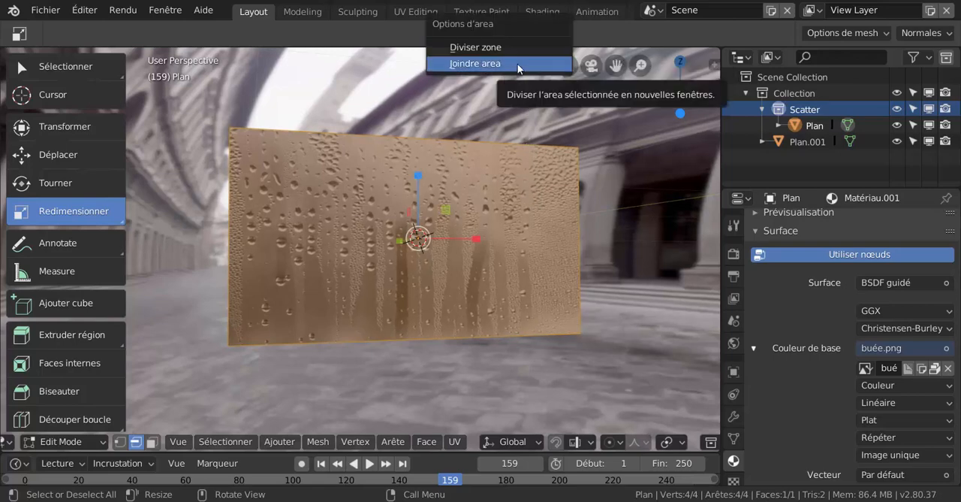
click(521, 47)
click(572, 180)
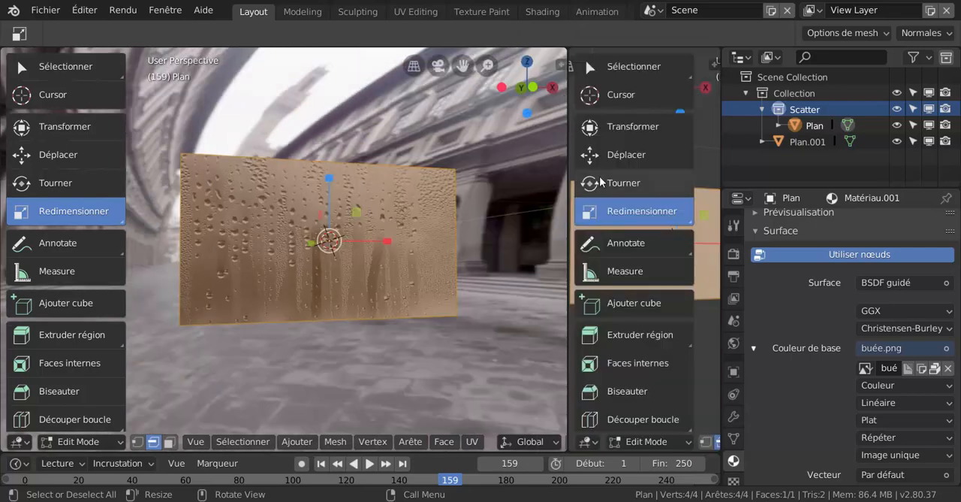
click(588, 441)
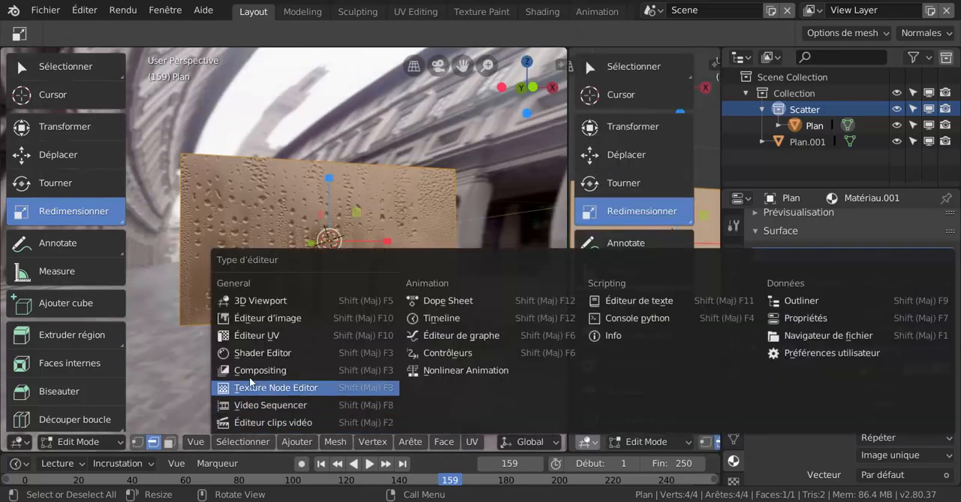
click(237, 353)
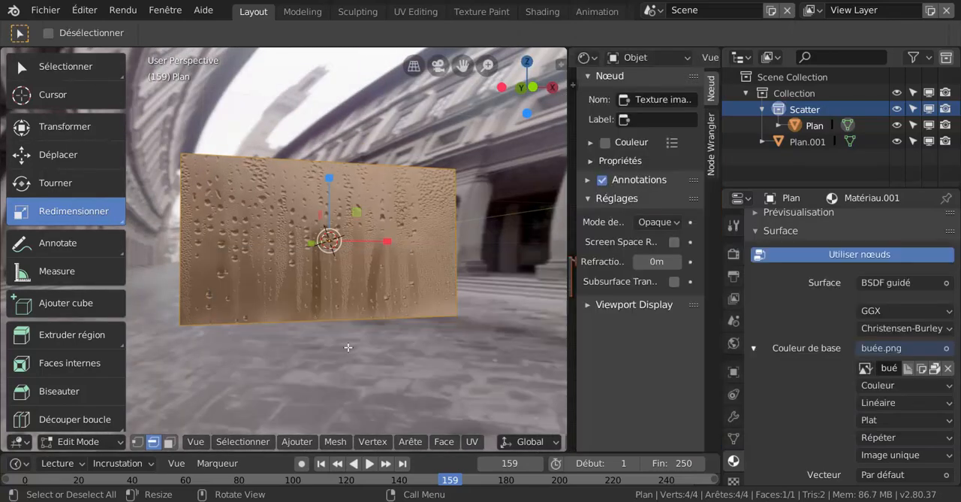
- Collapse the Shader Editor's sidebar and widen the editor by narrowing the properties editor
drag(576, 328, 702, 323)
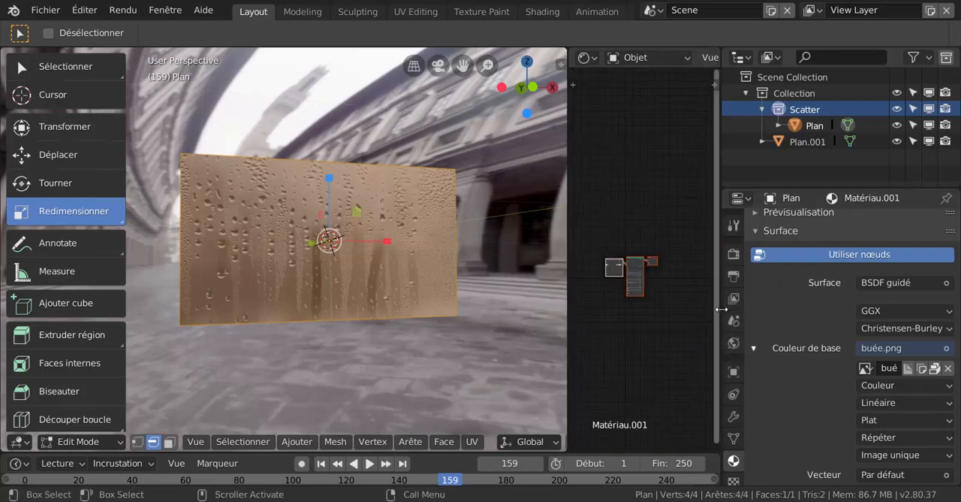
drag(720, 308, 820, 315)
- Spread out the image texture, BSDF guidé and material output nodes in the Shader Editor
scroll(694, 320, up, 4)
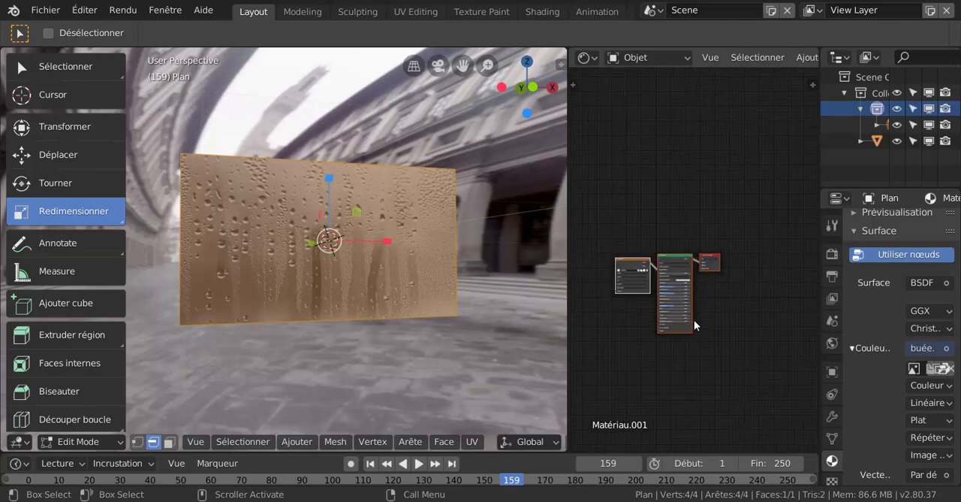
middle_drag(704, 305, 711, 245)
drag(650, 208, 608, 160)
drag(746, 203, 757, 204)
drag(702, 202, 685, 152)
- Set the BSDF guidé node's Transmission to 1.000, and its Teinte de lustre, Rugosité, Spéculaire and Rugosité de vernis to 0.000
scroll(650, 266, up, 1)
scroll(651, 265, up, 5)
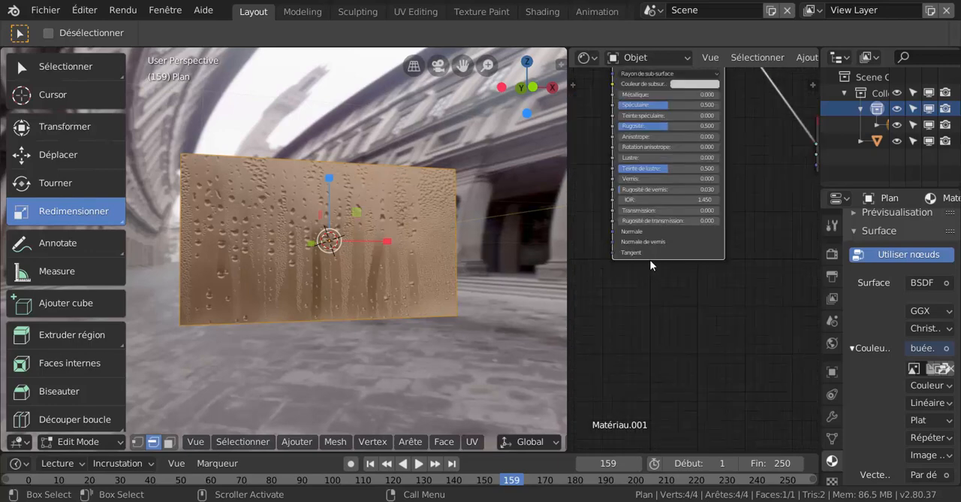
drag(655, 223, 755, 223)
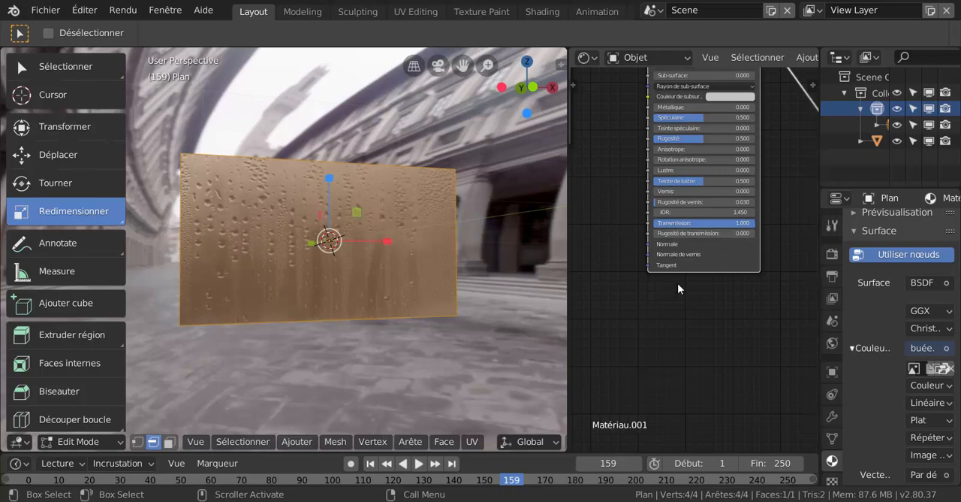
drag(694, 181, 654, 181)
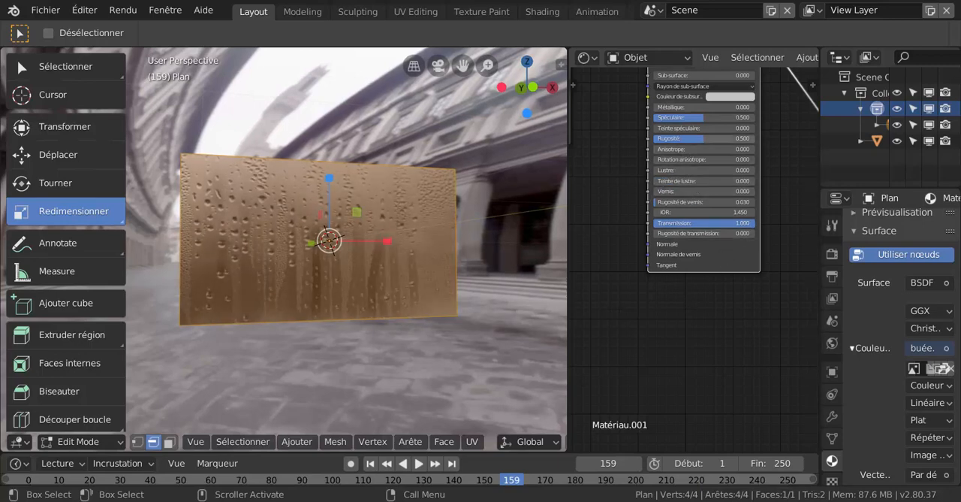
drag(701, 138, 656, 138)
drag(704, 118, 656, 120)
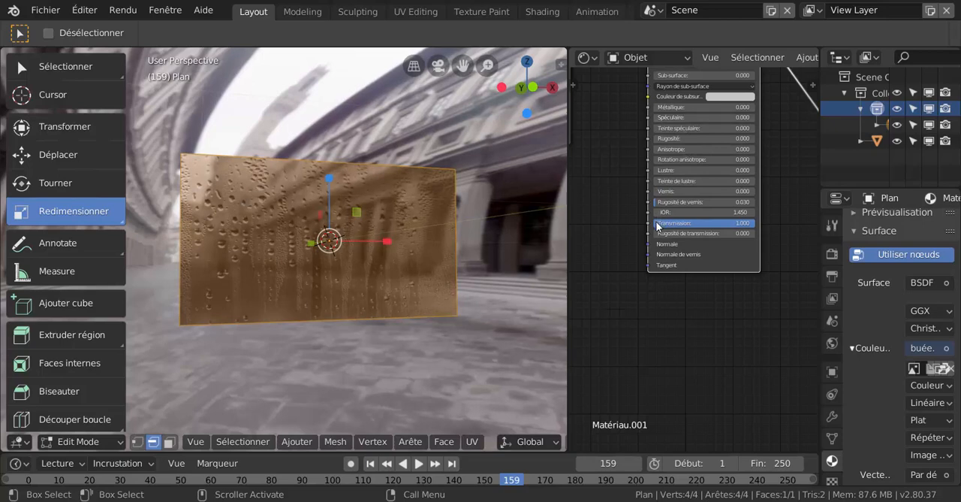
drag(664, 202, 654, 202)
scroll(704, 252, down, 4)
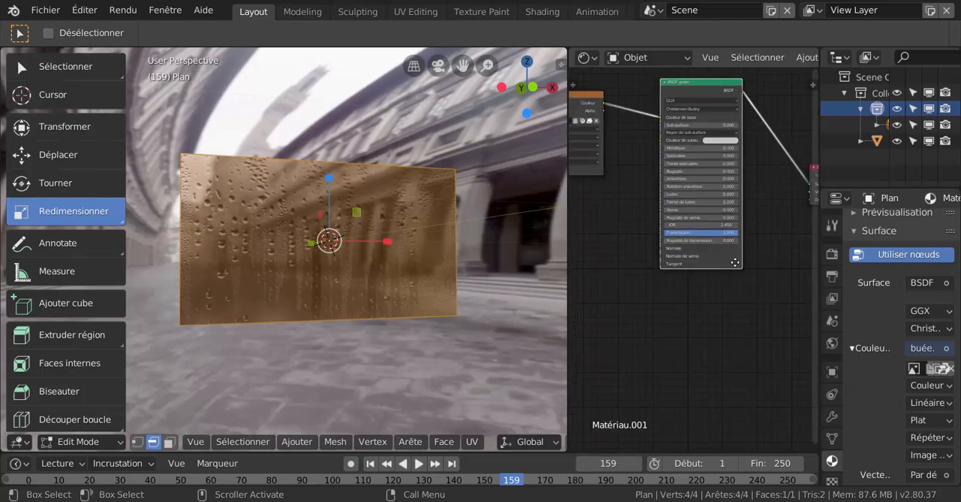
- Switch the plane from Edit Mode to Object Mode and inspect the glass from the front
middle_drag(735, 262, 709, 280)
middle_drag(350, 326, 322, 334)
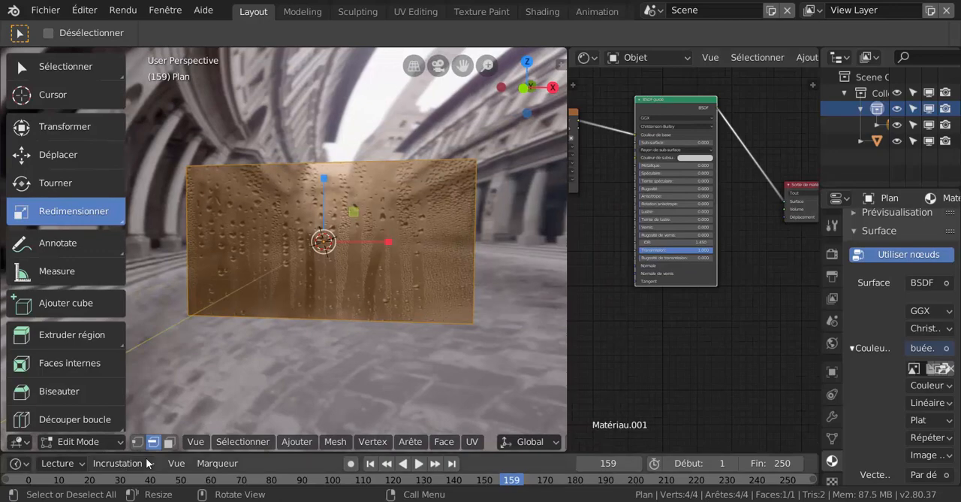
click(118, 462)
key(ctrl+Tab)
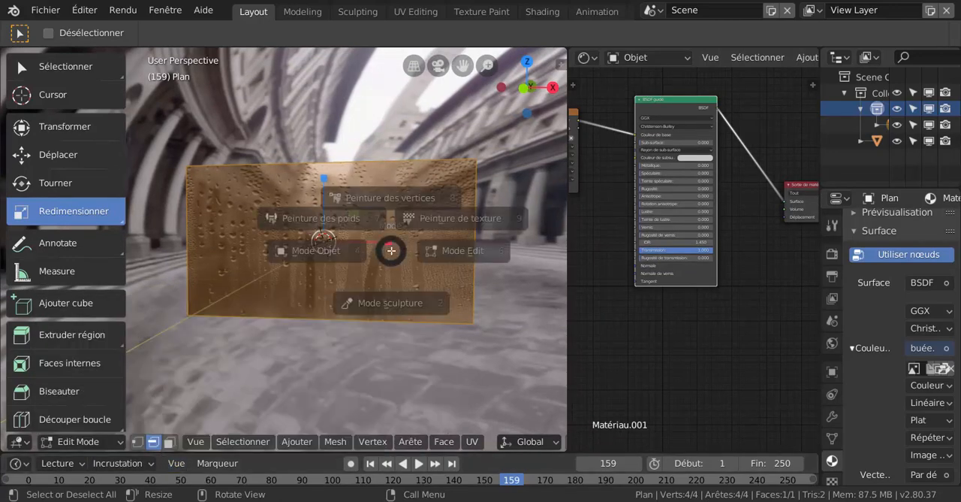
click(263, 249)
middle_drag(297, 340, 320, 344)
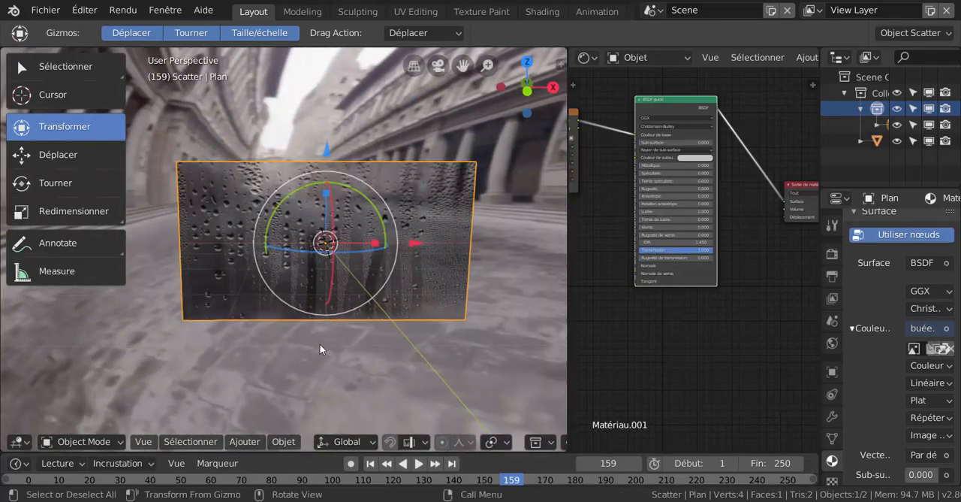
scroll(326, 332, up, 3)
scroll(325, 329, down, 2)
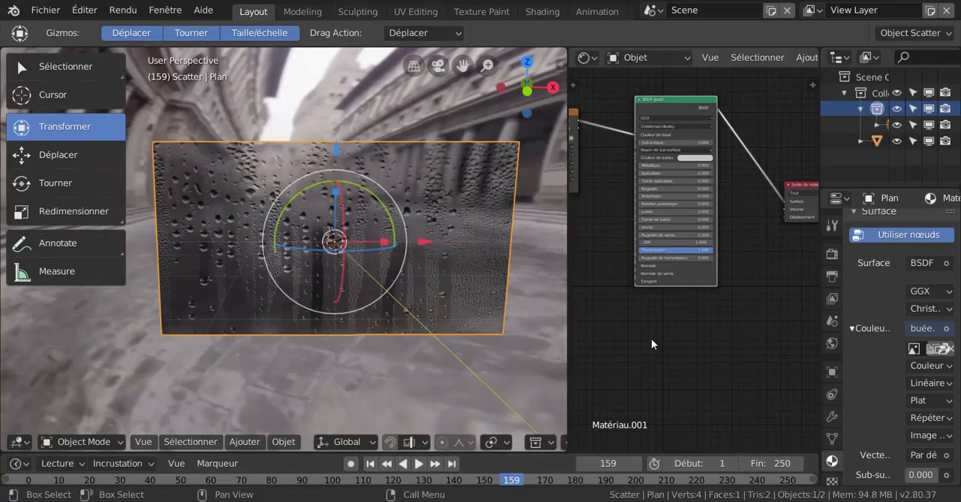
- Move the image texture and BSDF guidé nodes away from the material output to make room between them
scroll(651, 339, down, 1)
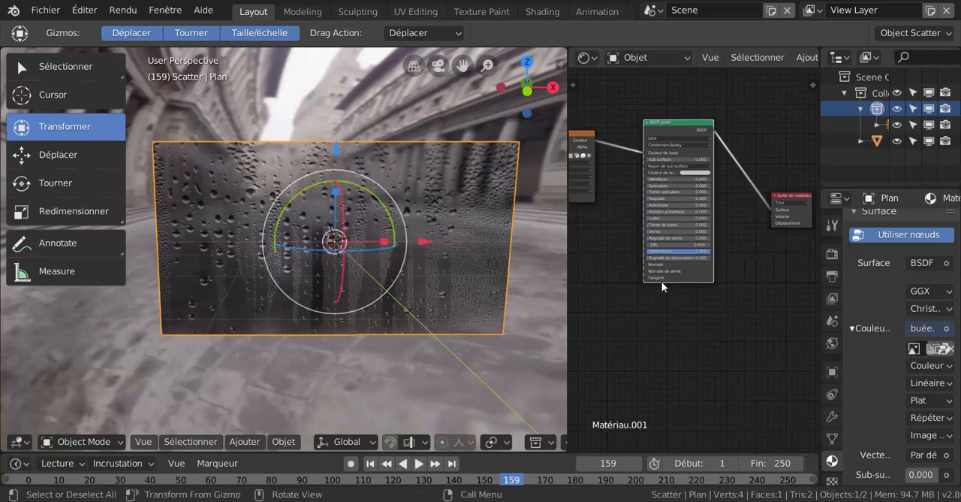
mouse_move(663, 310)
middle_down()
mouse_move(694, 314)
mouse_move(676, 314)
middle_up()
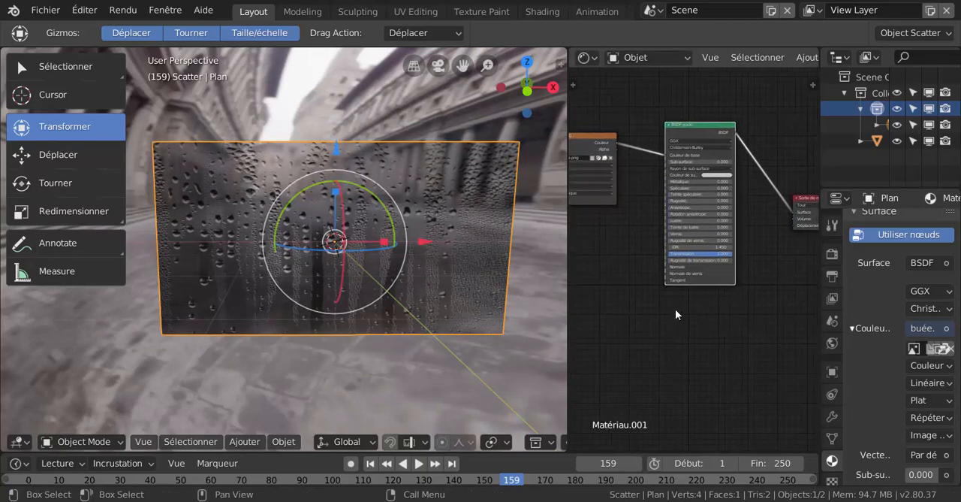
scroll(629, 303, down, 1)
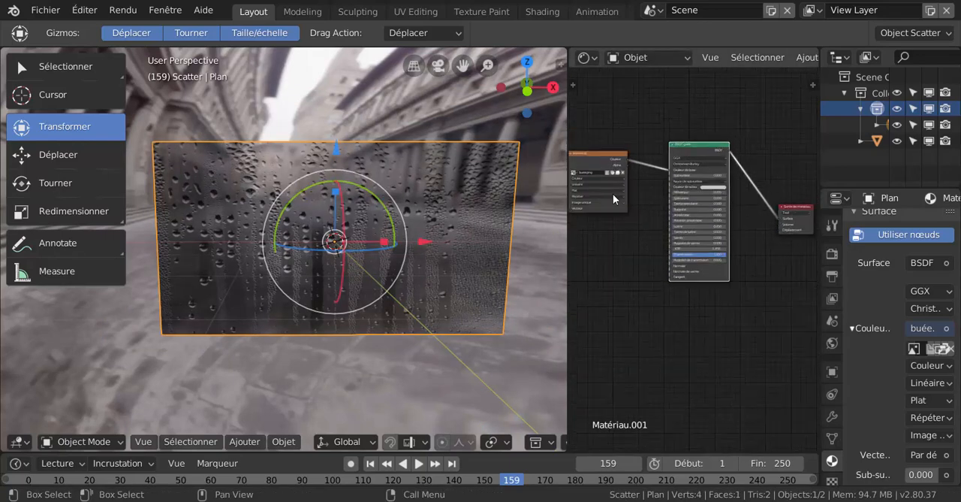
drag(601, 156, 588, 149)
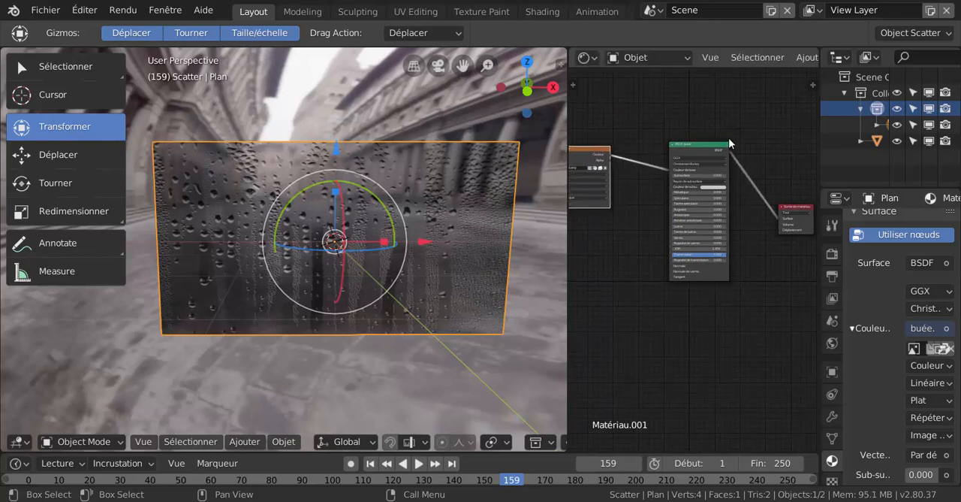
drag(722, 145, 688, 145)
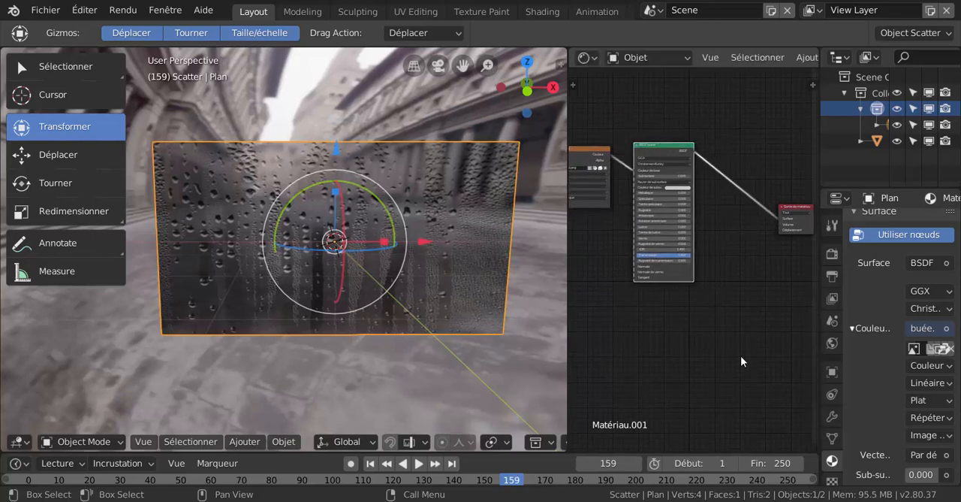
- Add a BSDF diffus shader node in the space between the BSDF guidé and material output nodes
scroll(740, 362, up, 1)
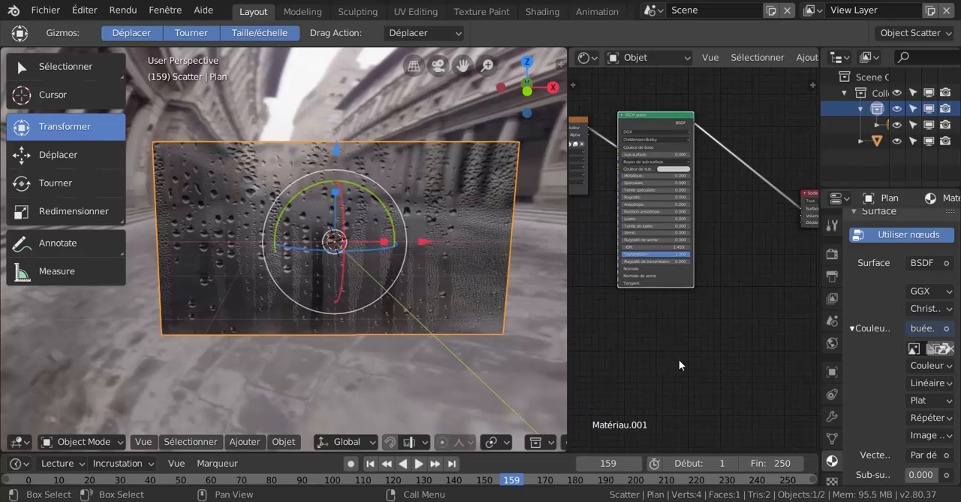
scroll(743, 325, down, 1)
middle_drag(723, 336, 692, 363)
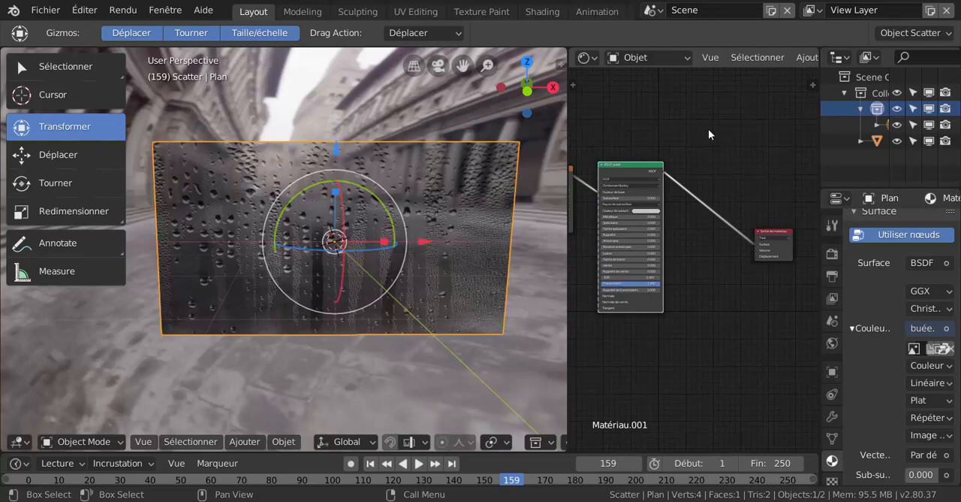
click(761, 53)
middle_drag(724, 350, 694, 365)
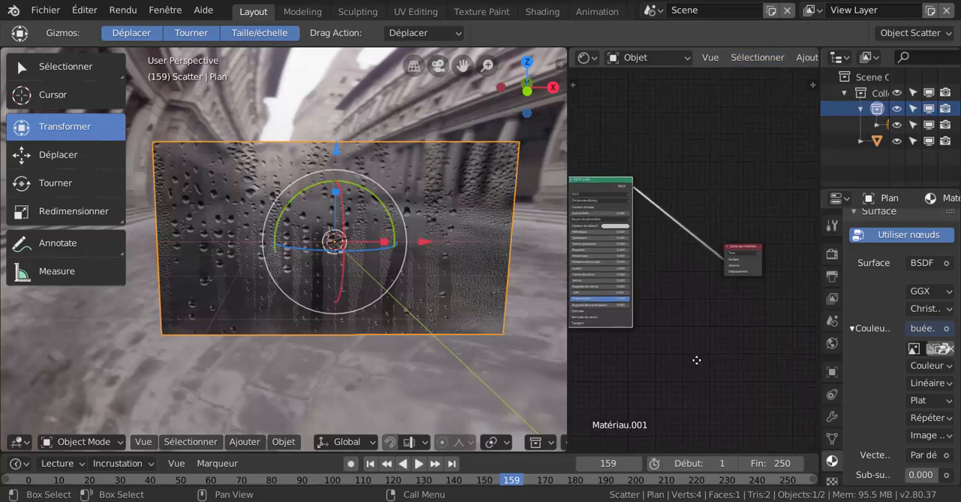
scroll(768, 67, down, 4)
click(738, 59)
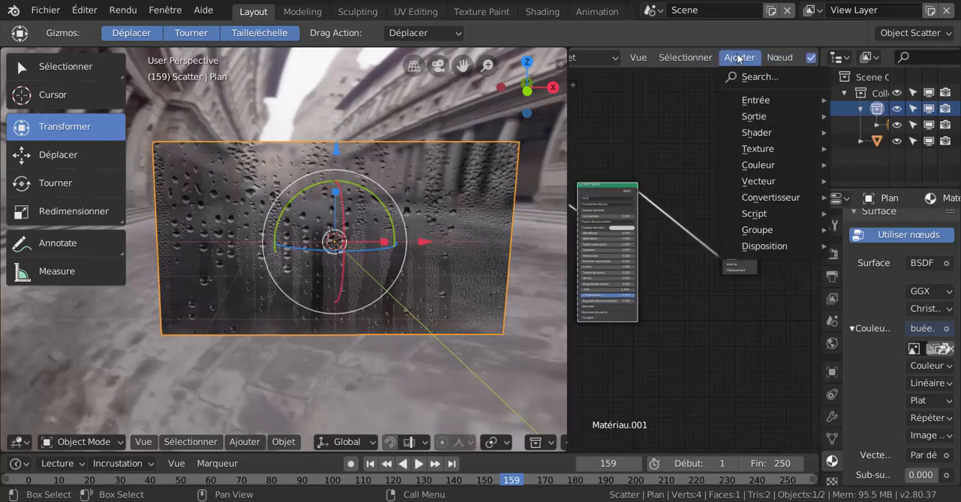
mouse_move(763, 135)
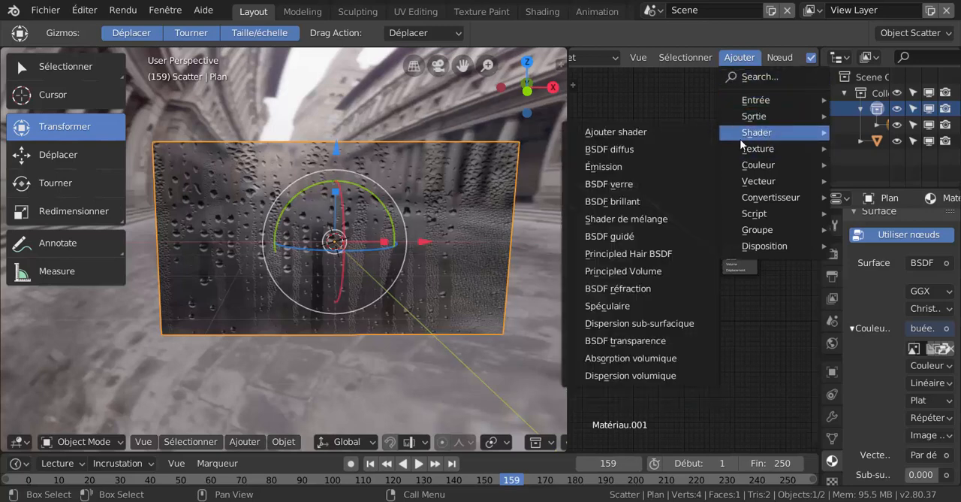
click(627, 150)
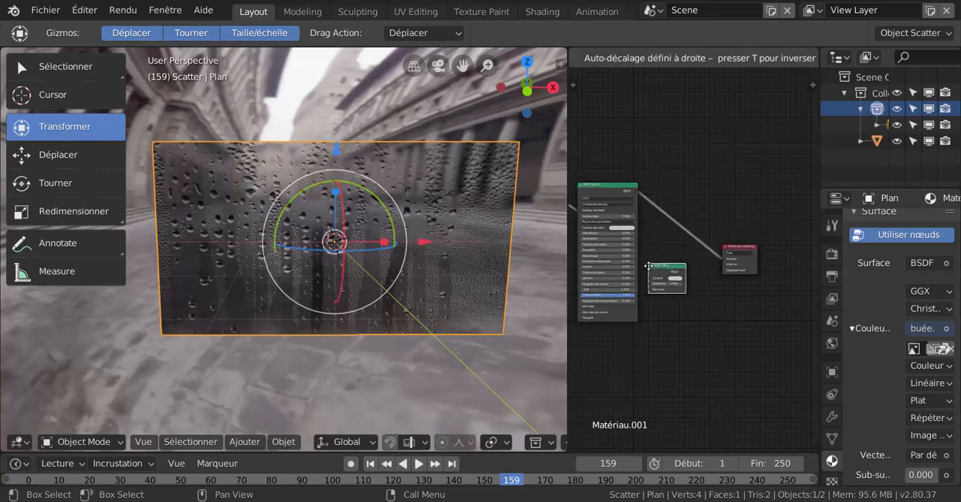
click(652, 276)
- Insert a Shader de mélange node on the link between the BSDF guidé and the material output
click(754, 57)
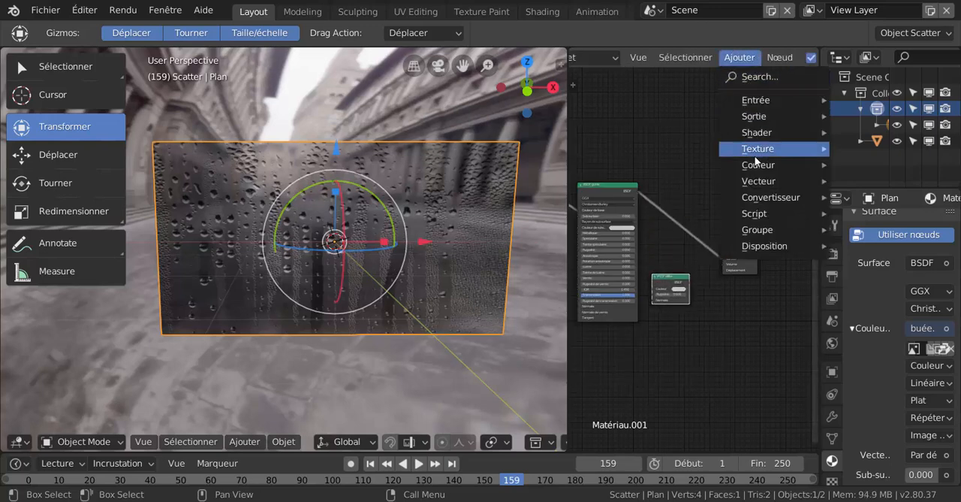
mouse_move(757, 138)
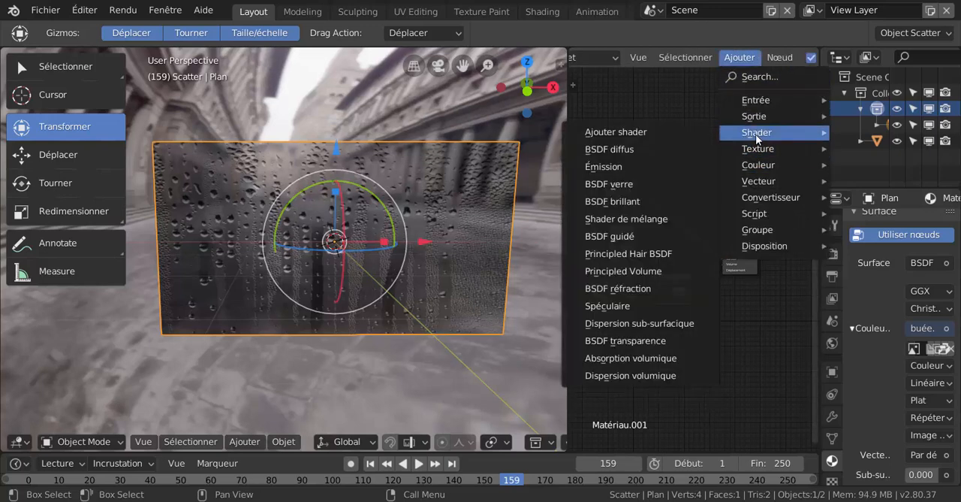
click(629, 218)
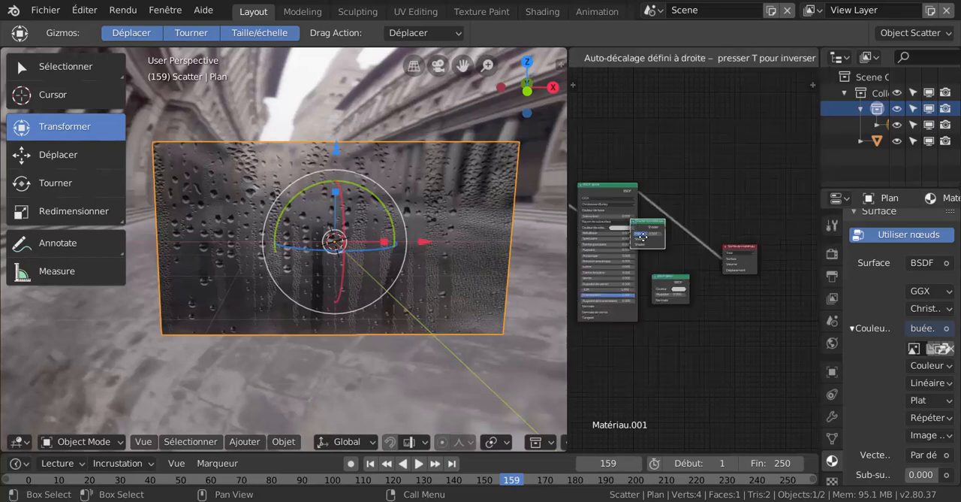
click(664, 220)
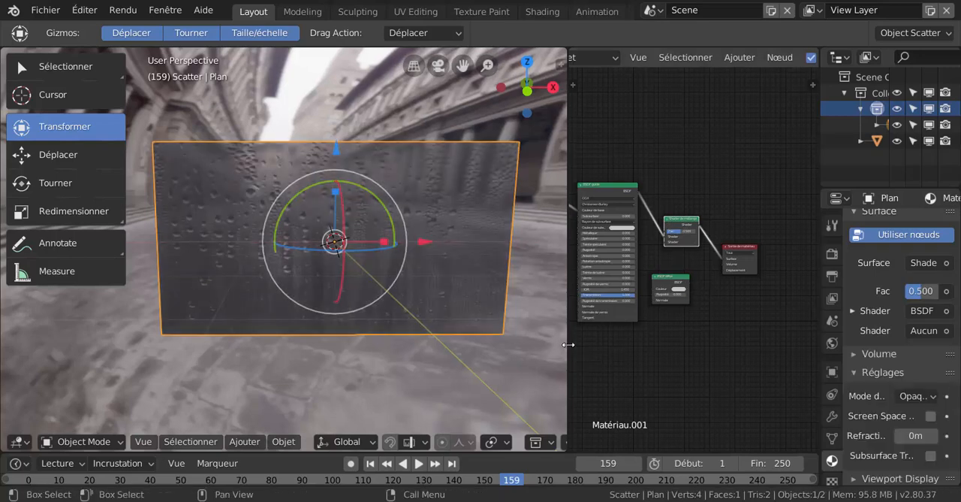
- Enlarge the Shader Editor and connect the BSDF diffus output to the free Shader input of the Shader de mélange
drag(568, 347, 411, 319)
middle_drag(572, 337, 615, 316)
scroll(630, 282, up, 1)
scroll(629, 283, up, 1)
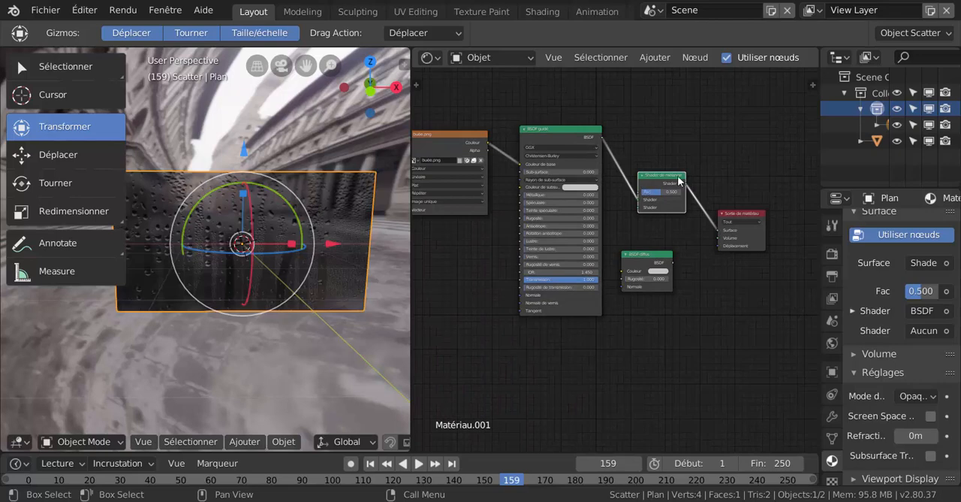
scroll(661, 282, up, 2)
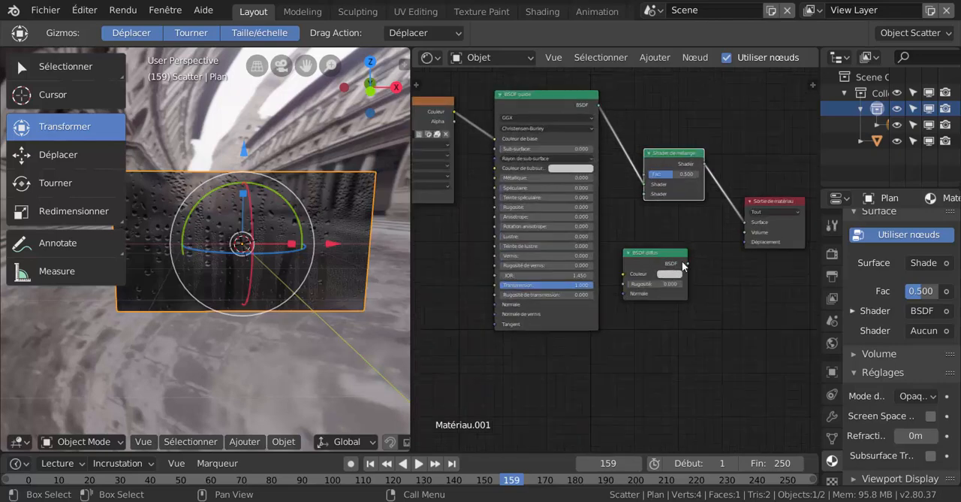
drag(687, 263, 638, 219)
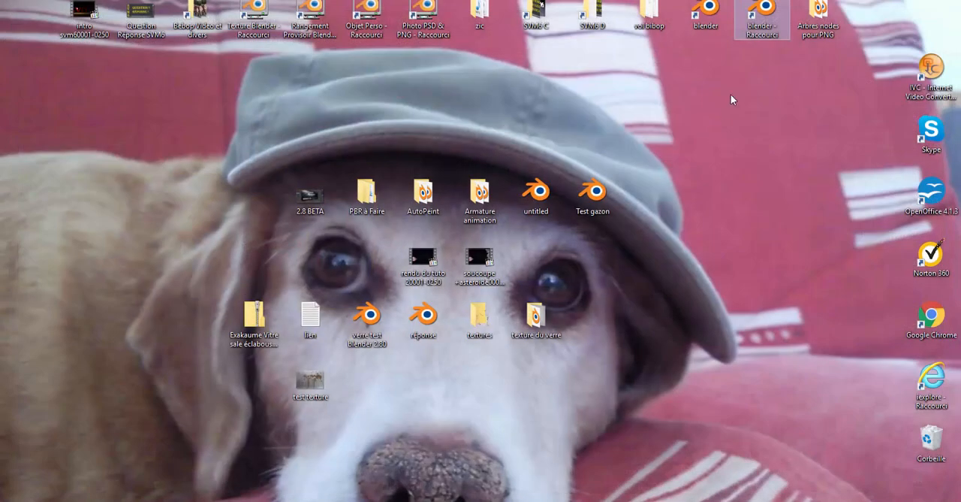
- Relaunch Blender from the desktop and load boue 3.PNG from the texture du verre folder into the empty image texture node feeding the BSDF diffus
click(762, 21)
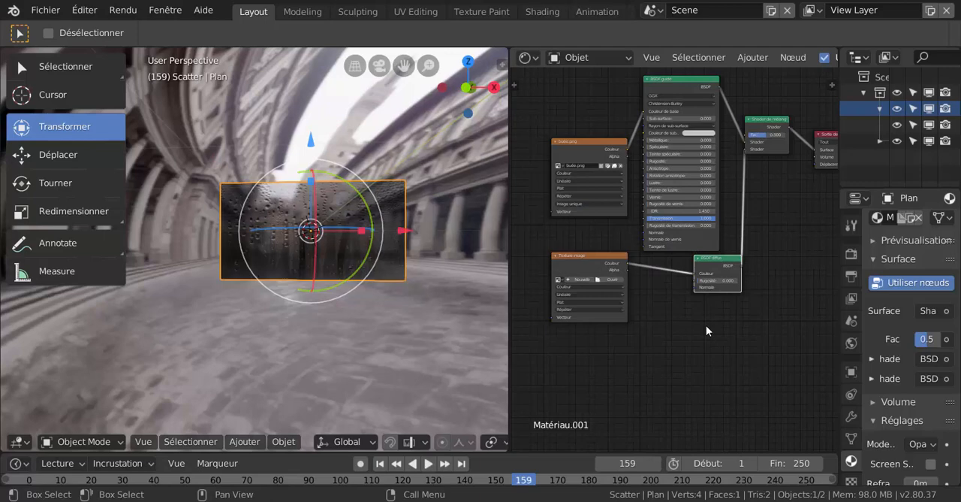
scroll(706, 326, up, 3)
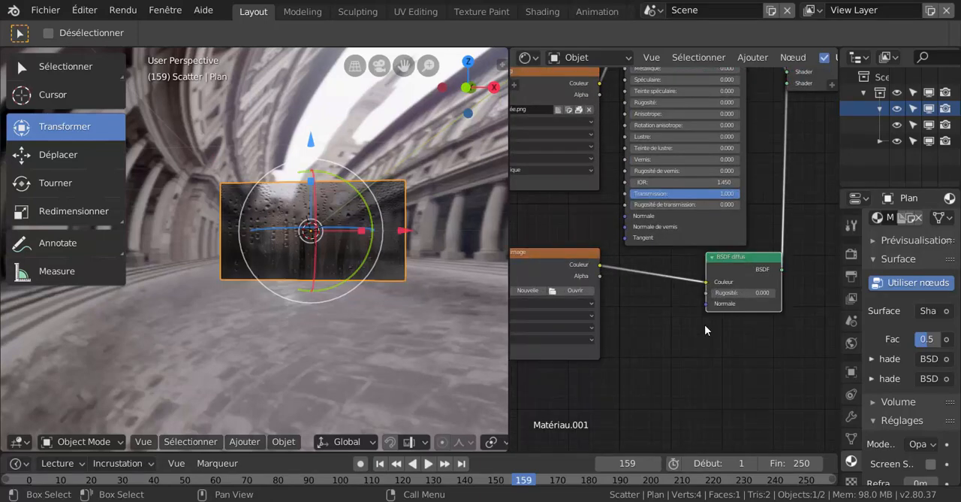
scroll(682, 346, up, 2)
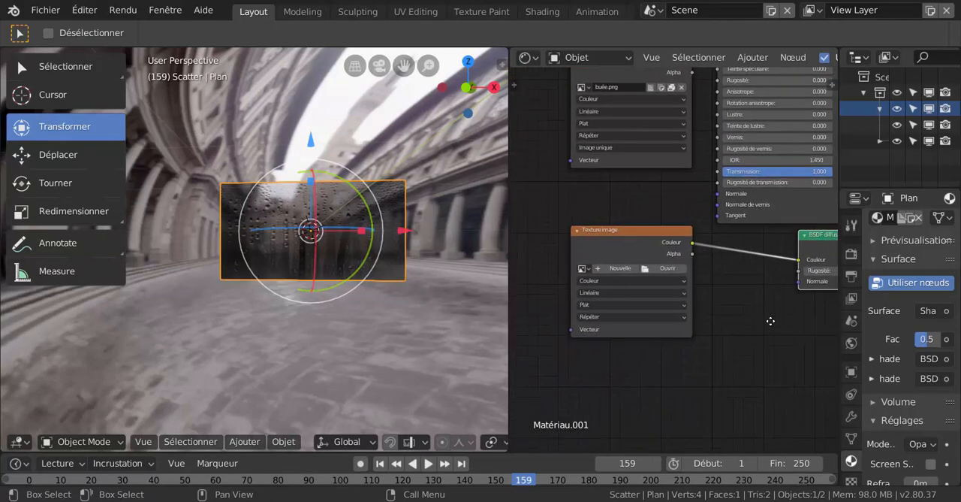
click(650, 265)
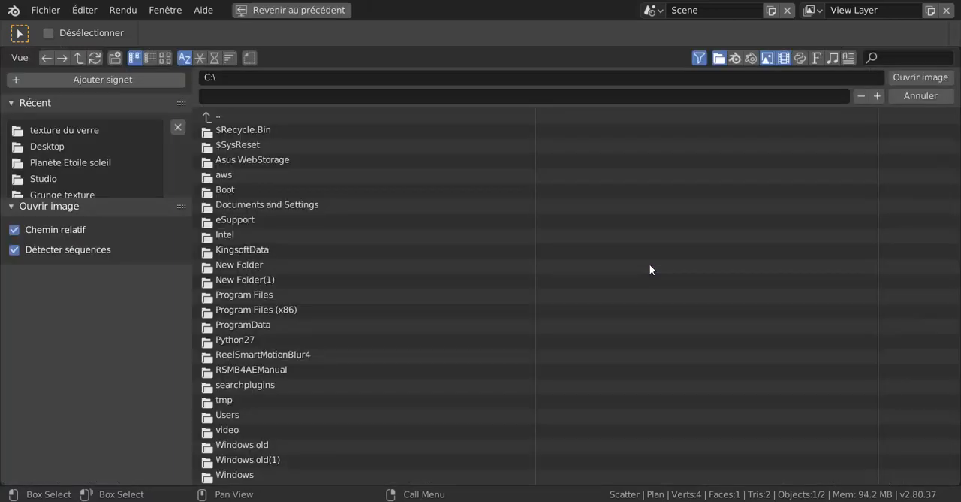
click(55, 131)
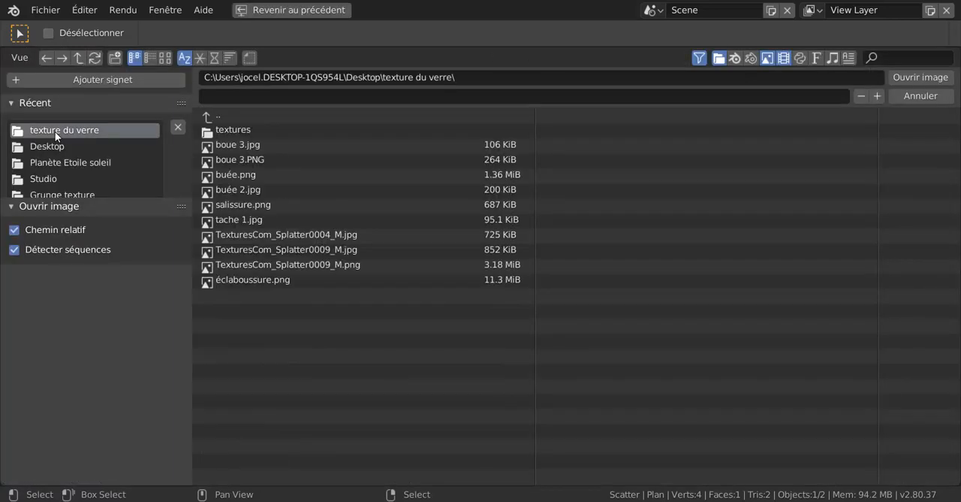
click(165, 58)
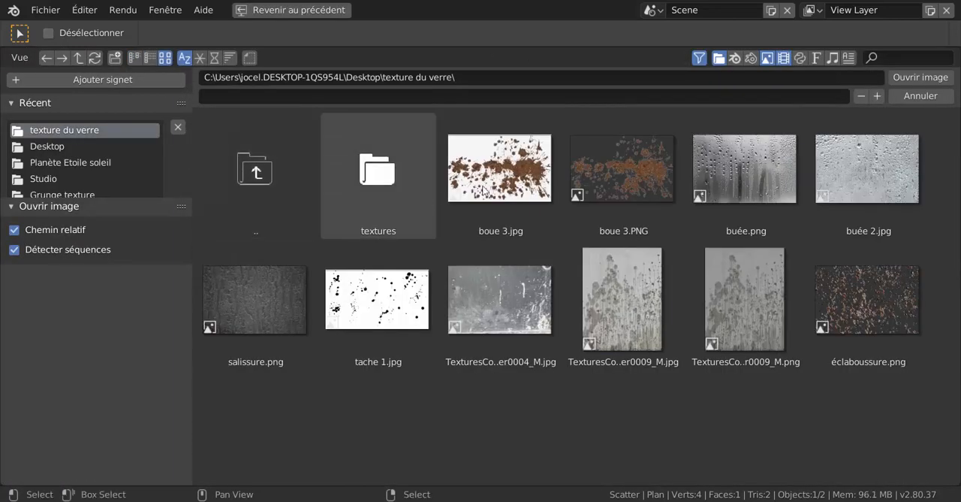
click(598, 168)
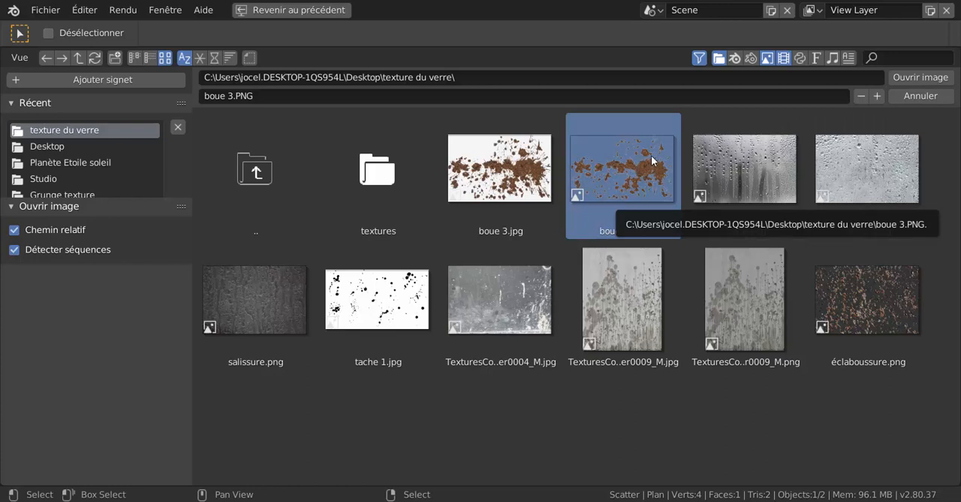
click(914, 78)
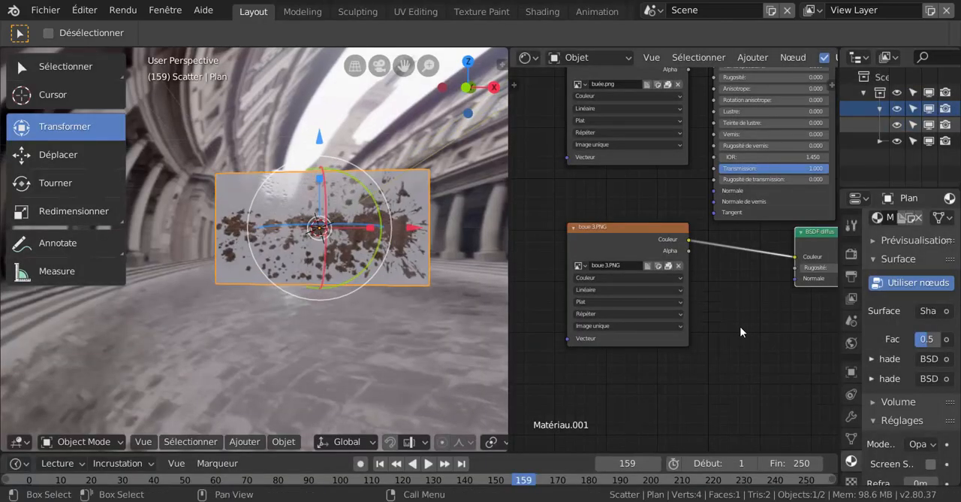
- Connect the Alpha output of the boue 3.PNG texture node to the Fac input of the Shader de mélange
middle_drag(741, 325, 660, 385)
scroll(680, 349, down, 4)
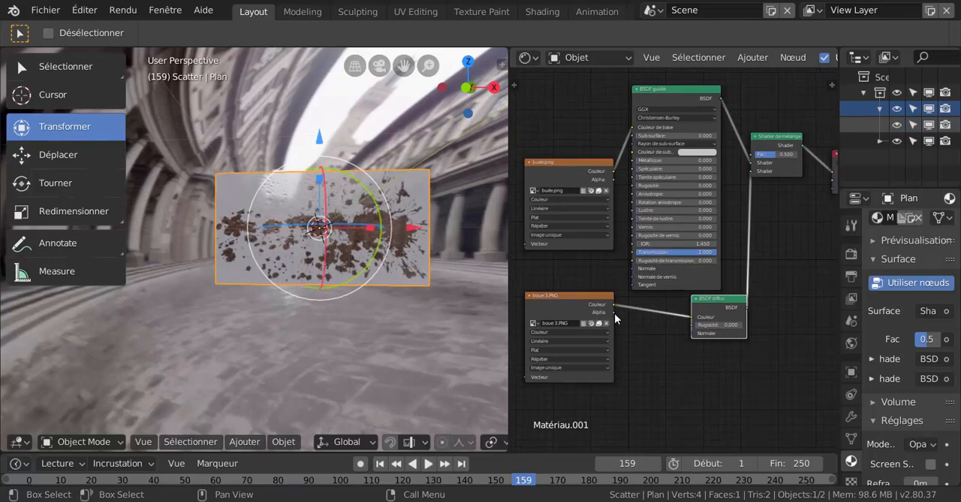
drag(613, 306, 752, 155)
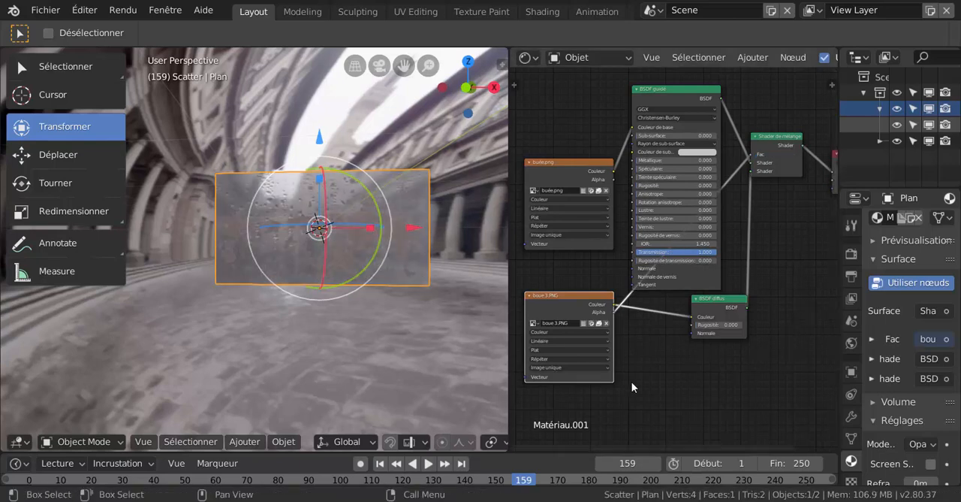
scroll(399, 343, up, 1)
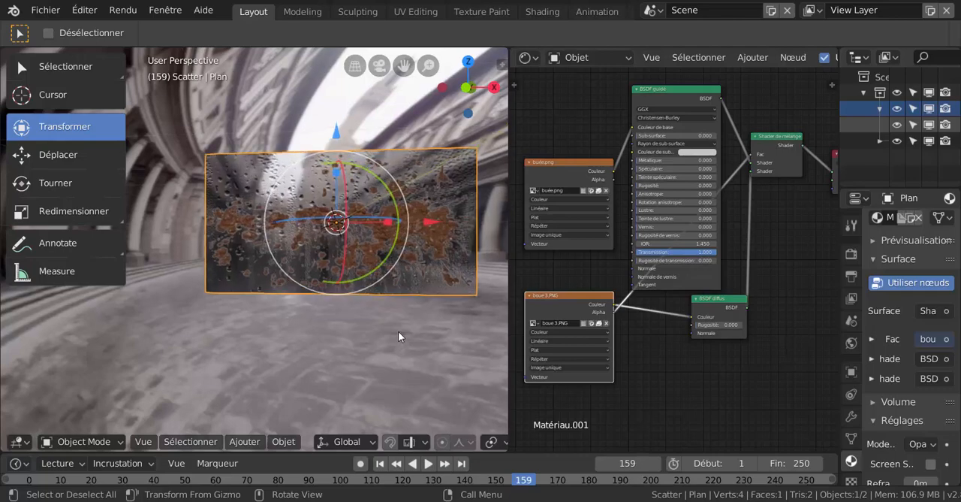
middle_drag(398, 331, 379, 317)
scroll(370, 324, up, 1)
scroll(369, 324, down, 5)
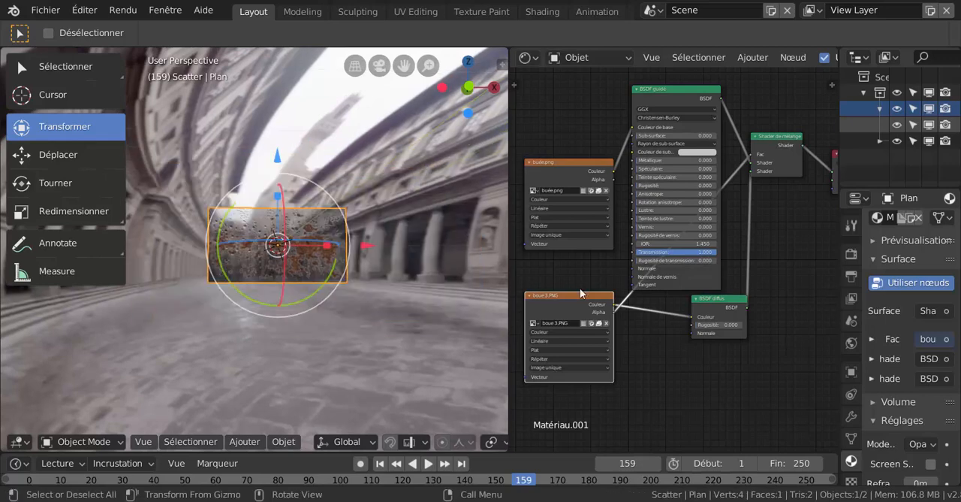
- Widen the properties area and switch the scene's Render Engine to Cycles
scroll(804, 298, down, 4)
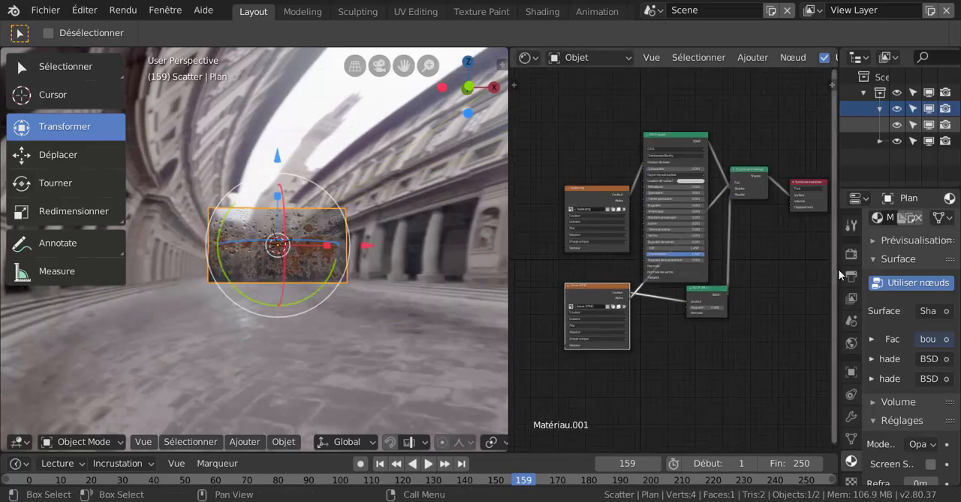
scroll(802, 269, down, 2)
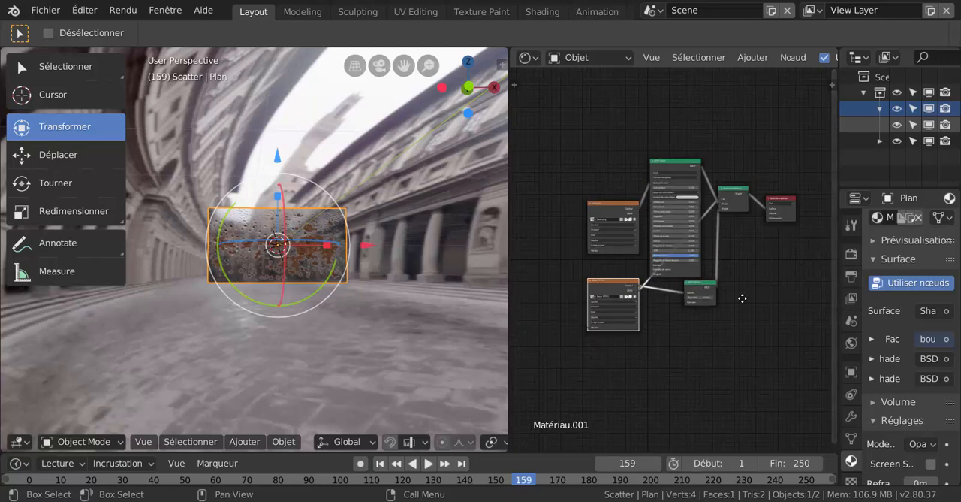
click(851, 255)
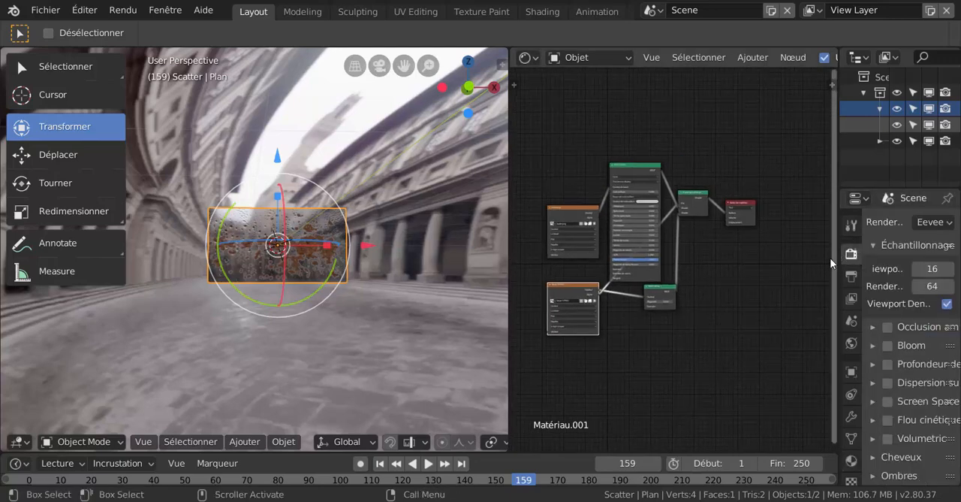
drag(839, 259, 714, 262)
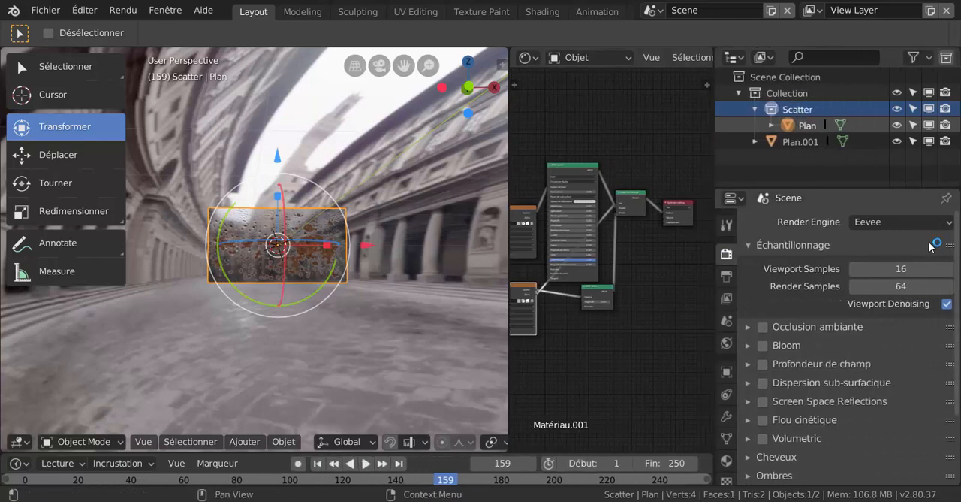
click(893, 222)
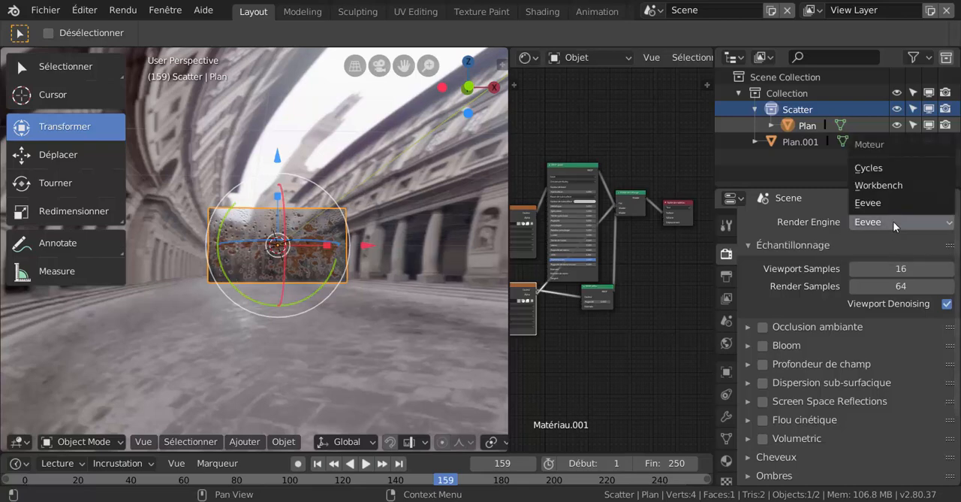
click(878, 169)
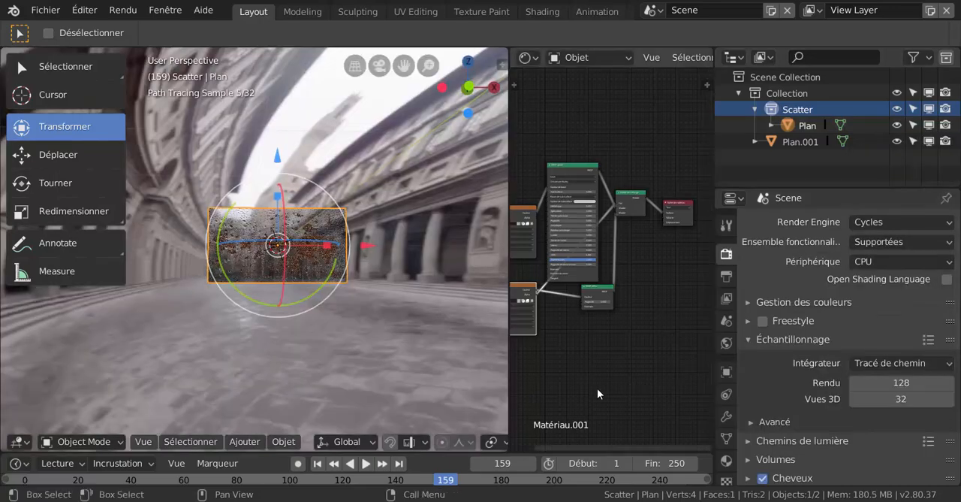
- Enlarge the 3D viewport and examine the mud-splattered wet glass in the Cycles preview from close up and from the side
scroll(289, 358, up, 5)
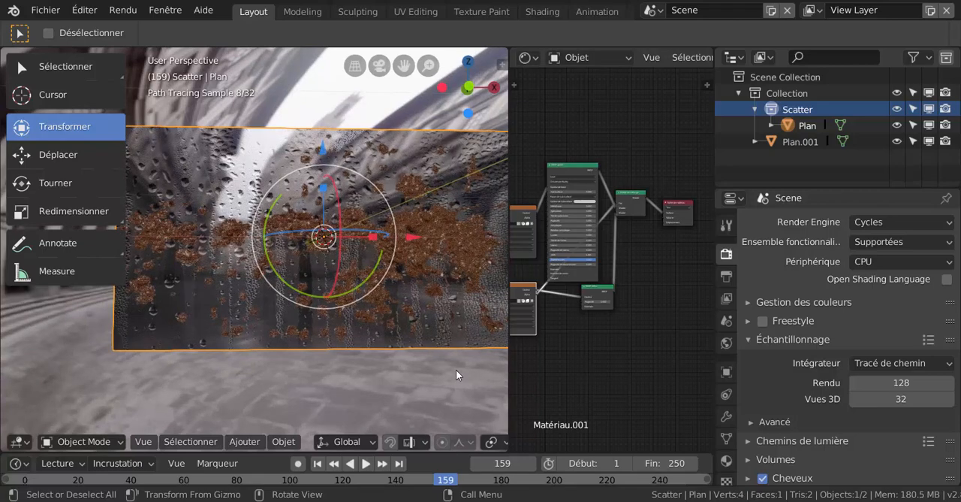
scroll(455, 366, down, 3)
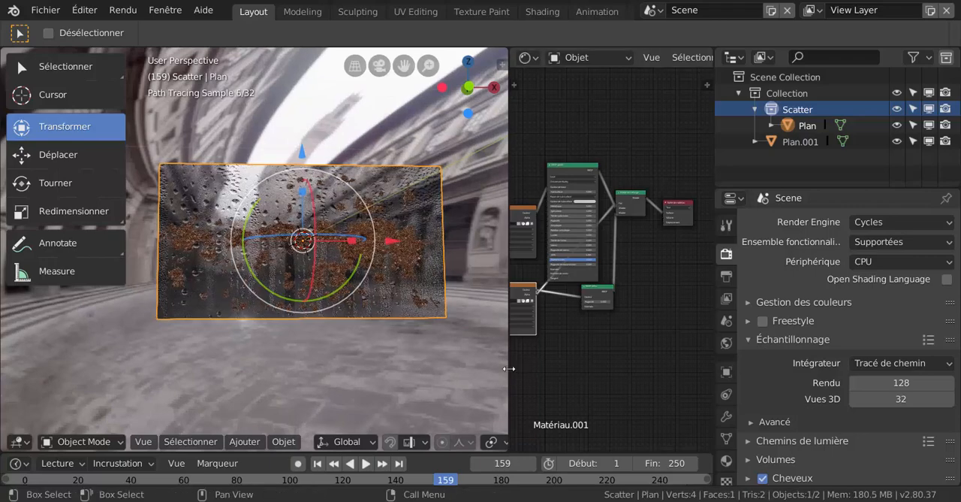
drag(509, 368, 593, 368)
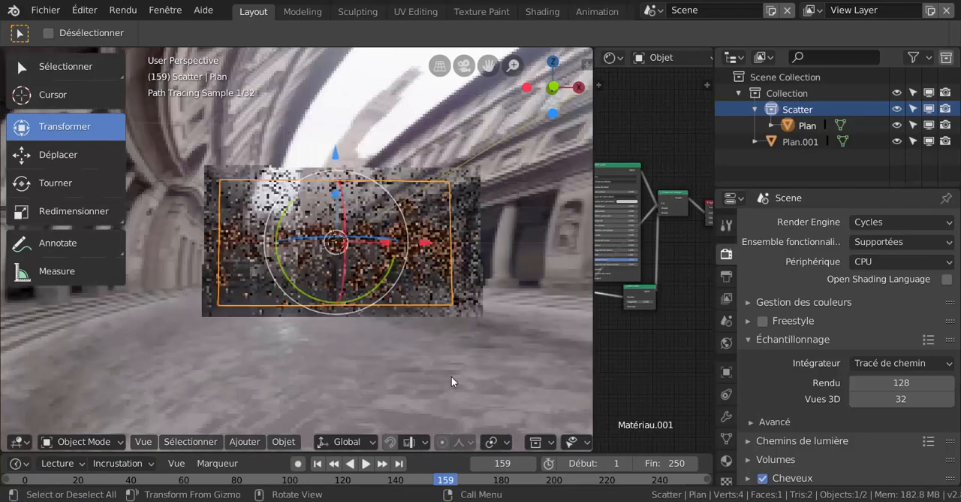
mouse_move(408, 379)
middle_down()
mouse_move(485, 390)
mouse_move(438, 378)
mouse_move(470, 380)
mouse_move(497, 365)
mouse_move(409, 371)
middle_up()
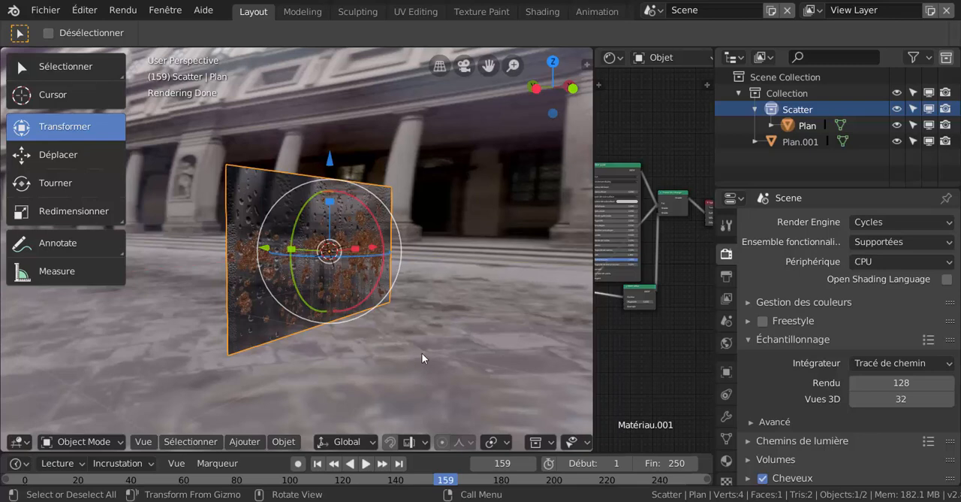
- Switch the scene's Render Engine to Eevee and check the muddy glass pane from the side
click(857, 223)
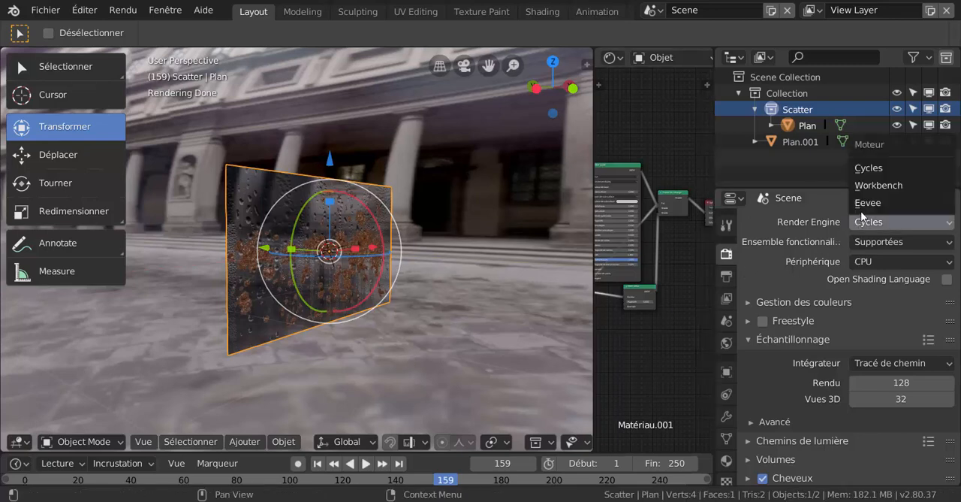
click(865, 203)
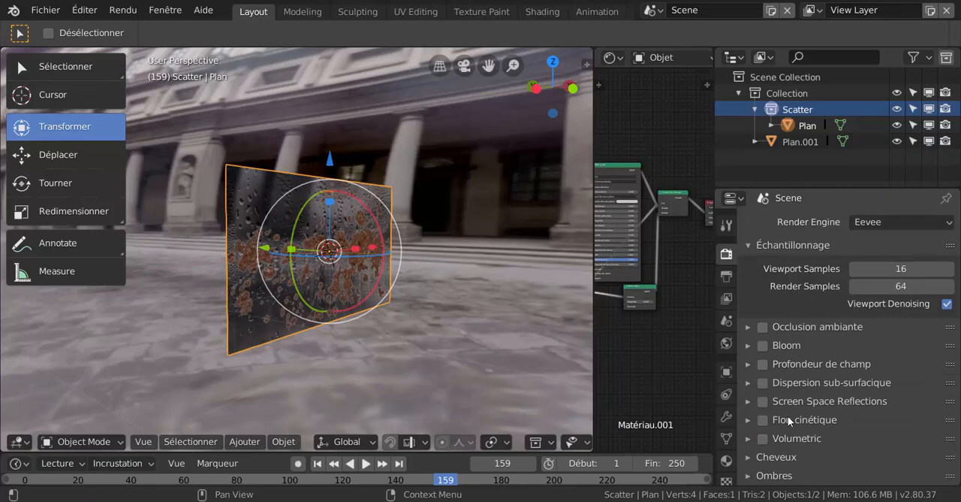
middle_drag(540, 380, 481, 378)
middle_drag(403, 332, 507, 346)
- Add a cube mesh to the scene at the glass pane's location
click(239, 441)
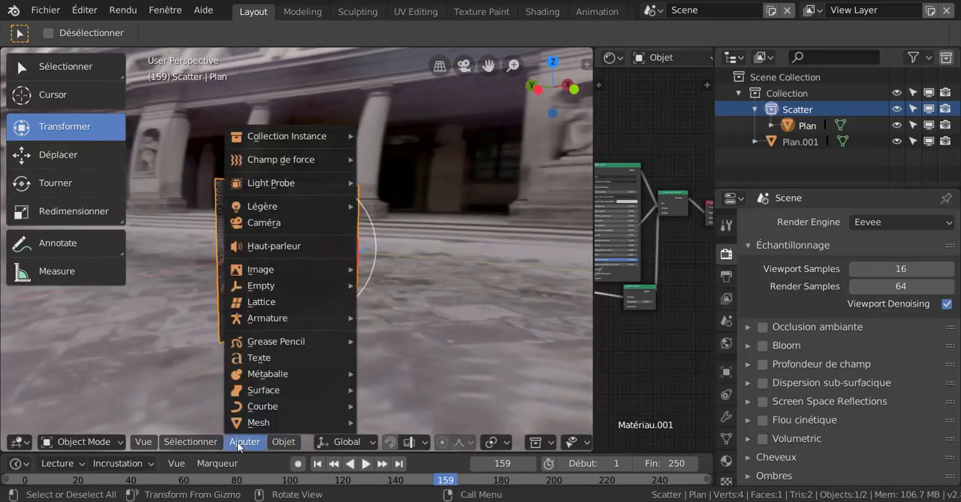
mouse_move(243, 423)
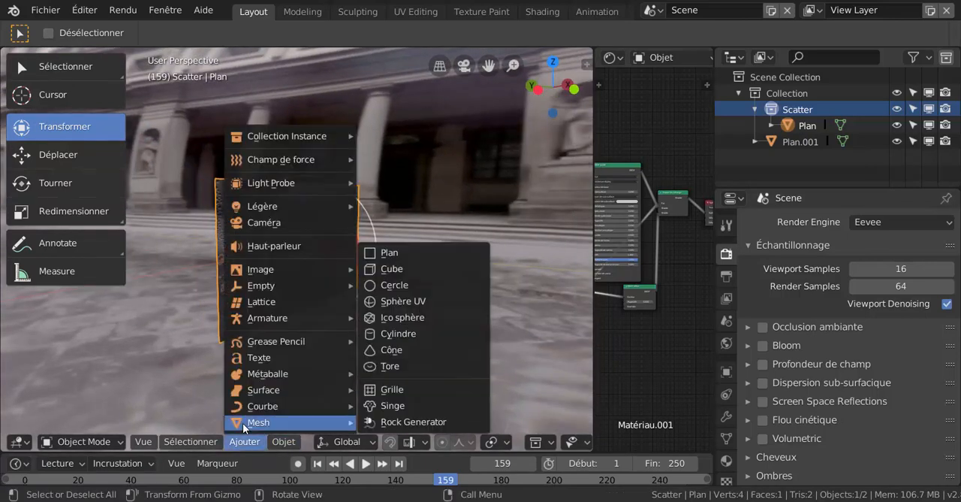
click(395, 270)
middle_drag(406, 305, 425, 312)
scroll(416, 306, down, 1)
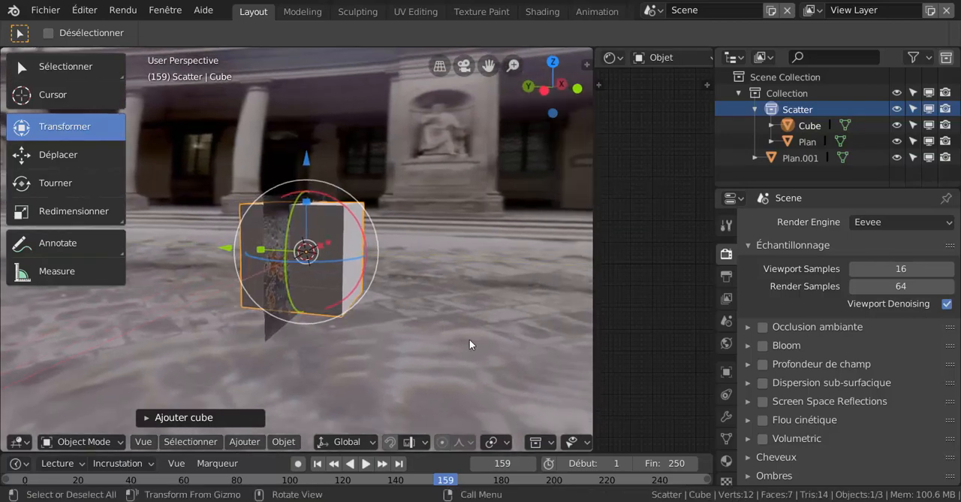
- Move the cube along the Y axis to stand behind the glass pane and scale it down
key(g)
key(y)
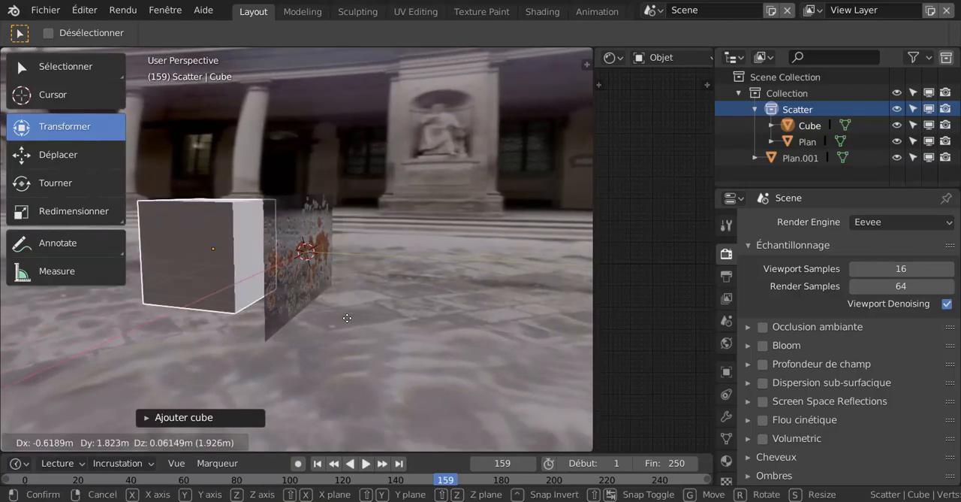
click(406, 361)
key(s)
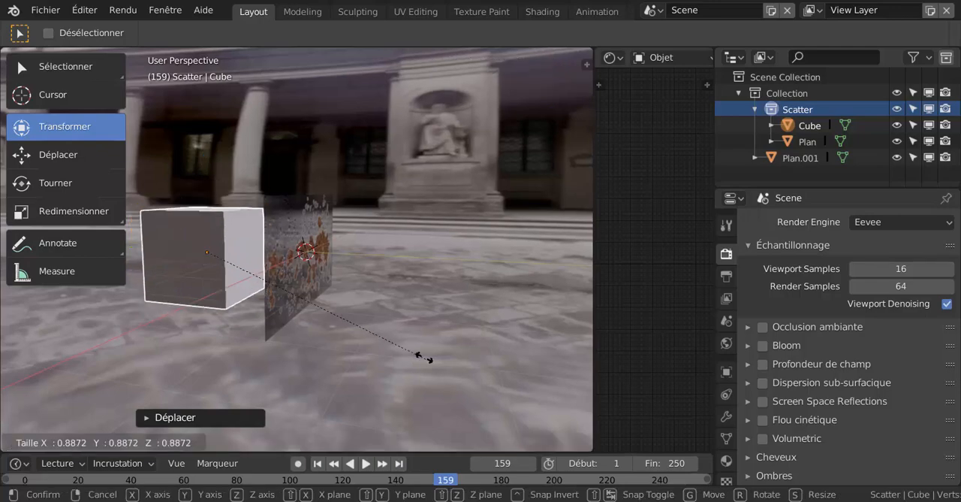
click(304, 302)
middle_drag(304, 301, 373, 302)
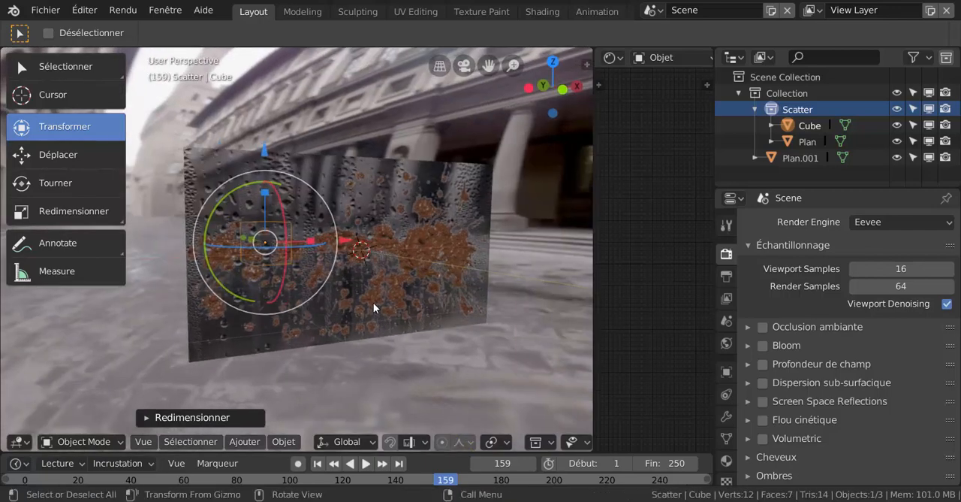
- Select the glass pane and set the blend mode (Mode de mélange) of Matériau.001 to Additif
click(376, 302)
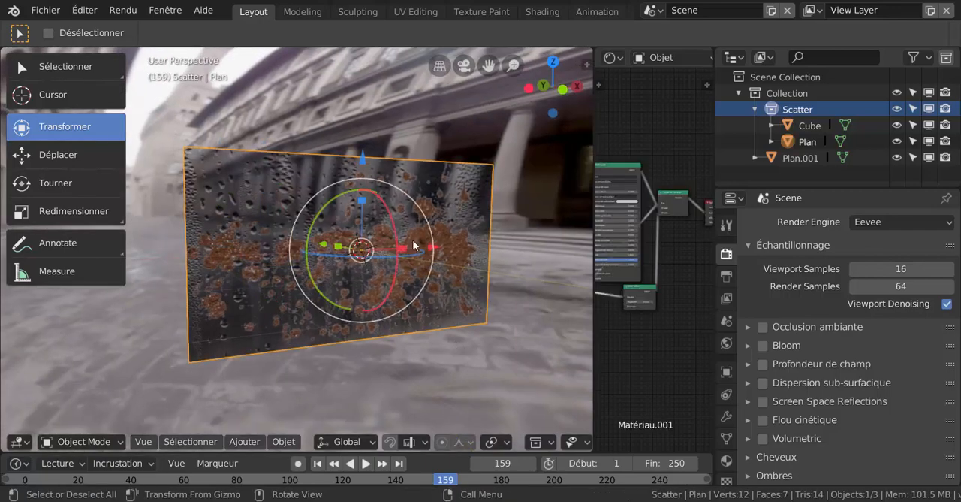
scroll(805, 343, down, 4)
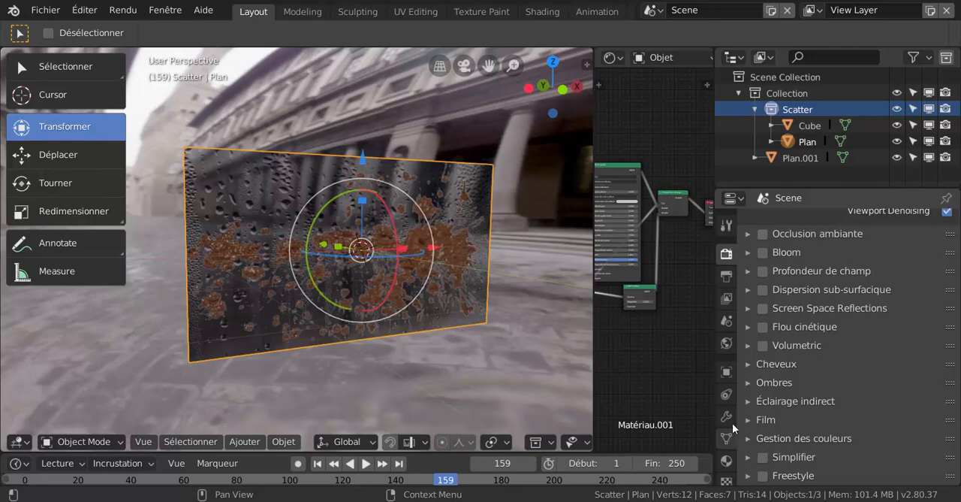
click(726, 461)
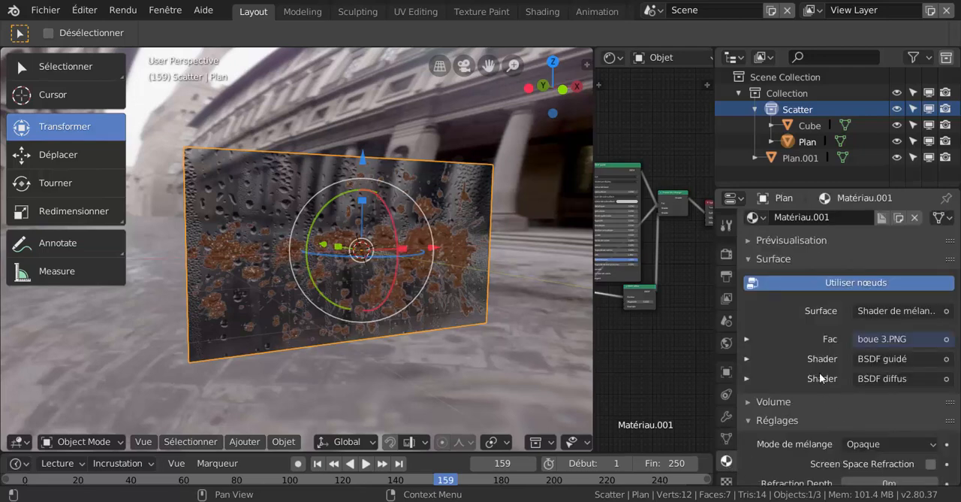
scroll(822, 377, down, 3)
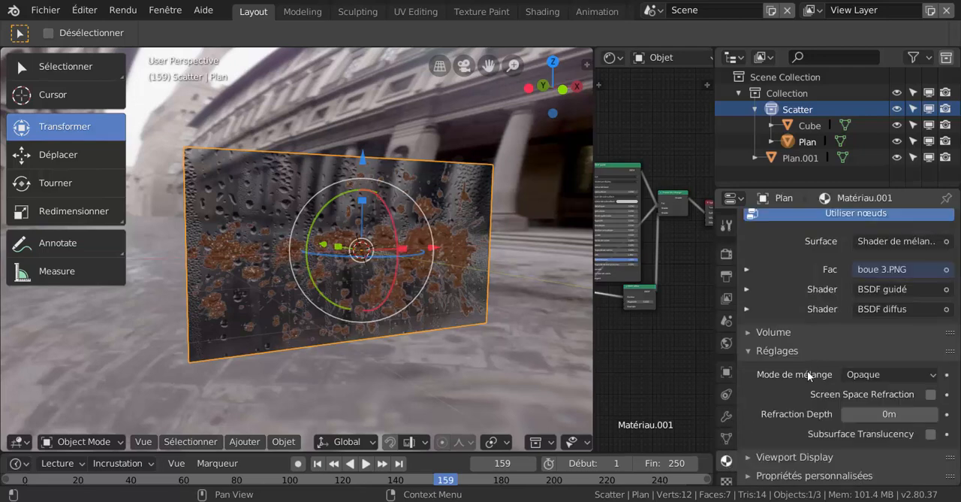
click(880, 379)
click(855, 339)
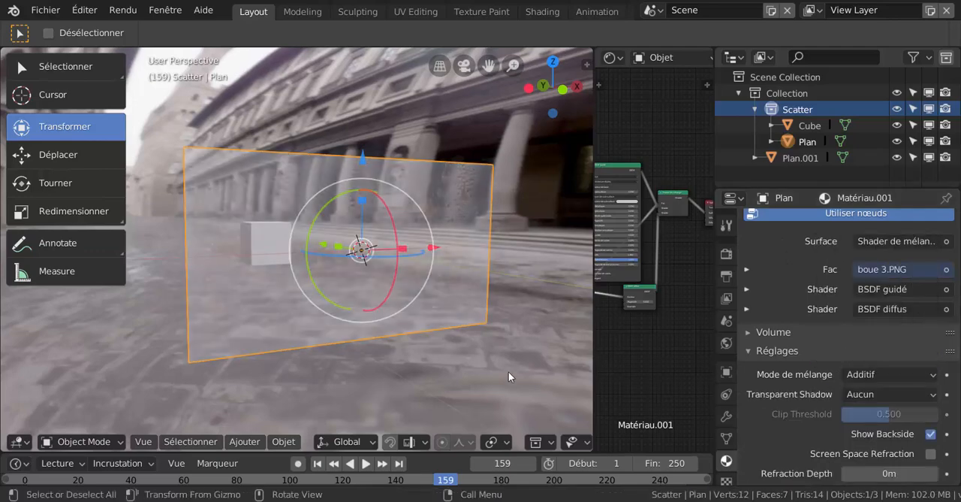
- Examine the cube through the additive glass pane, hide the properties tabs, and review the available Light Probe types
middle_drag(509, 371, 417, 333)
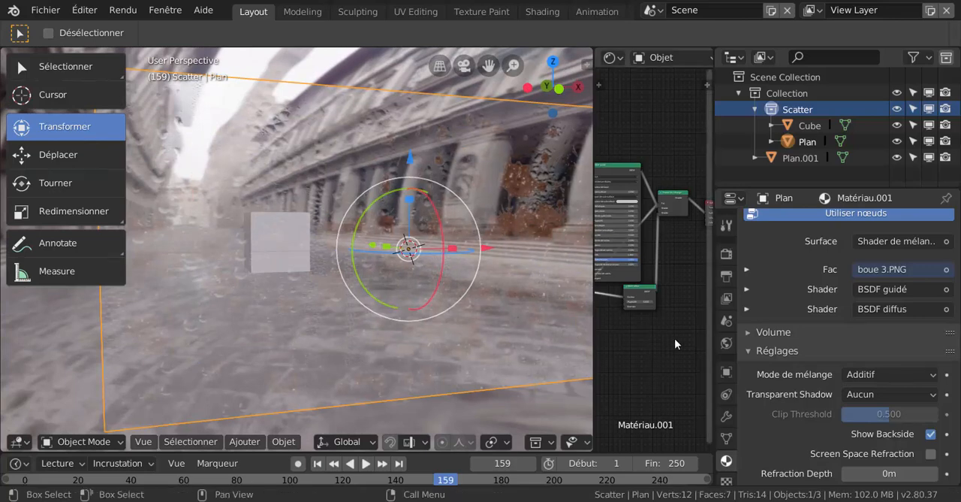
key(KP_Decimal)
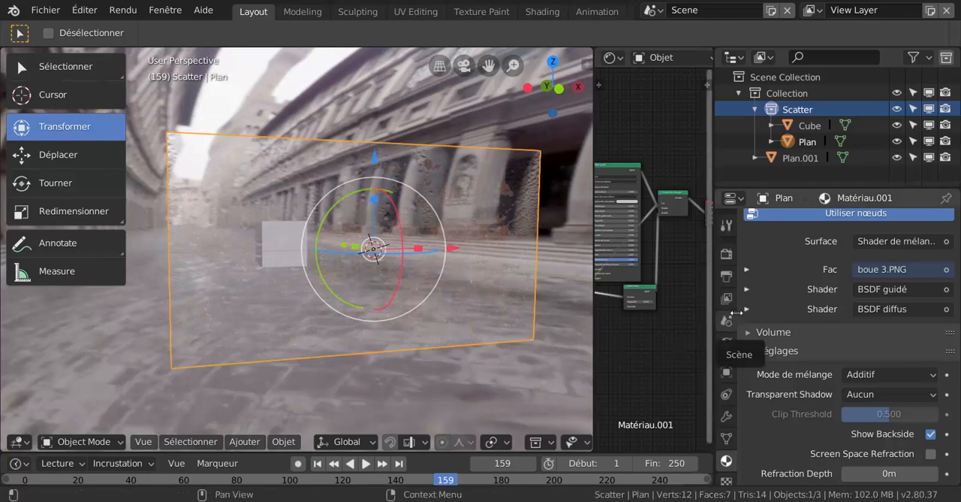
drag(735, 314, 716, 318)
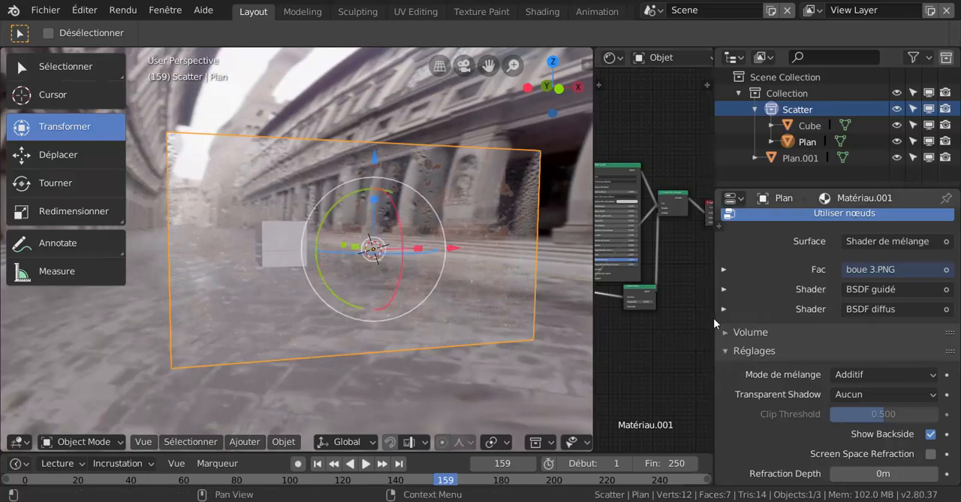
scroll(475, 331, down, 1)
middle_drag(347, 387, 335, 388)
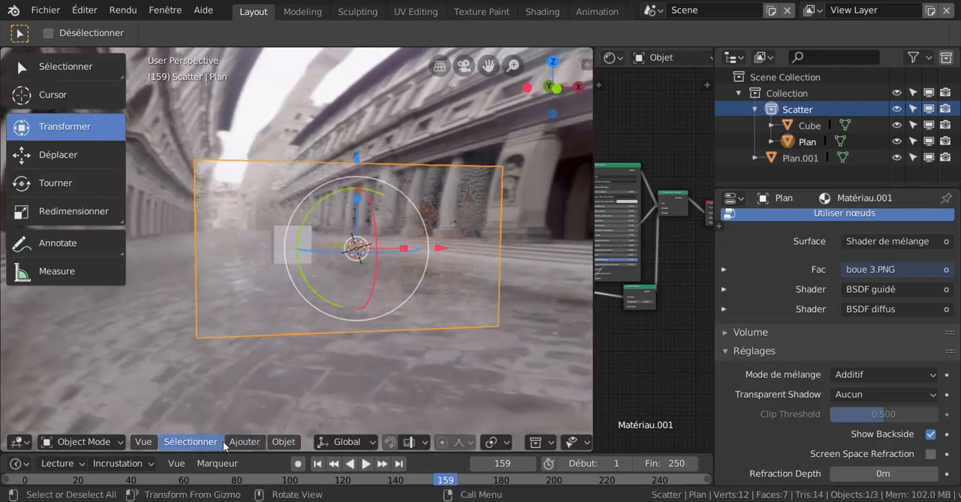
click(255, 444)
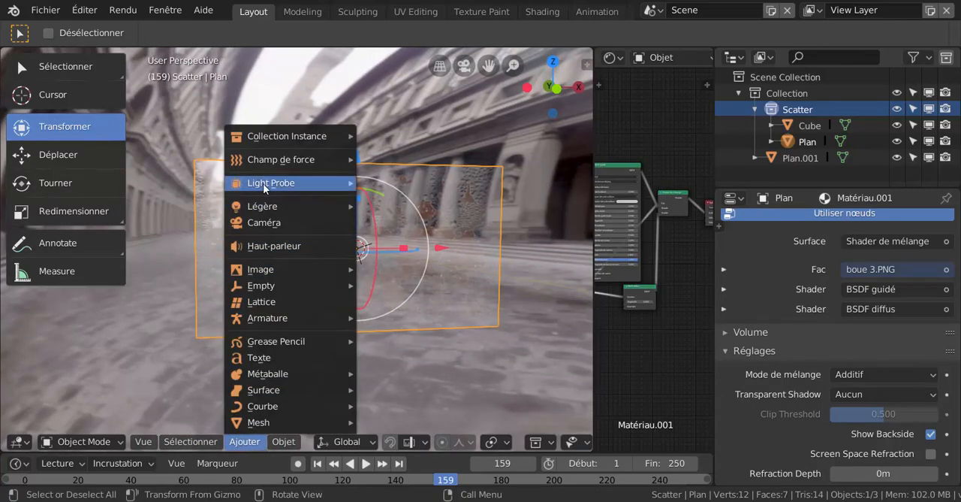
mouse_move(265, 185)
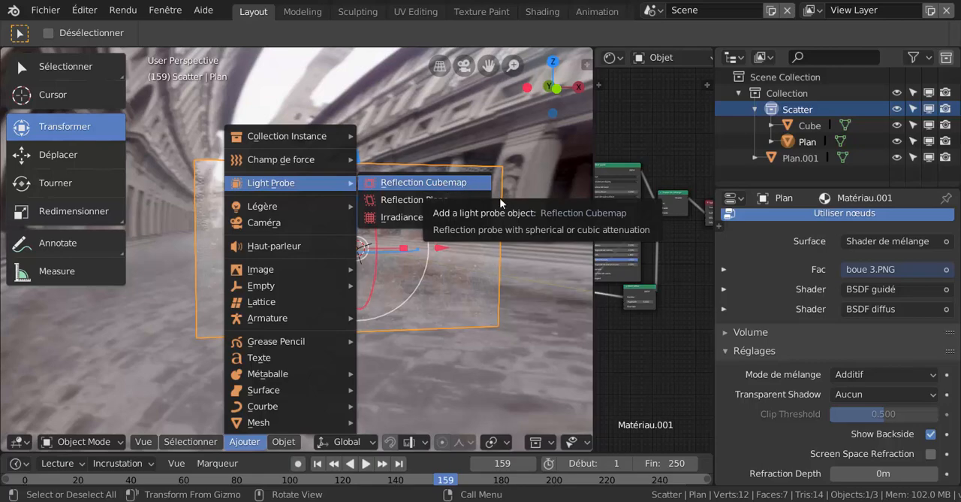
- Inspect the cube behind the glass pane from the front and at an angle
middle_drag(488, 345, 345, 358)
scroll(393, 352, up, 1)
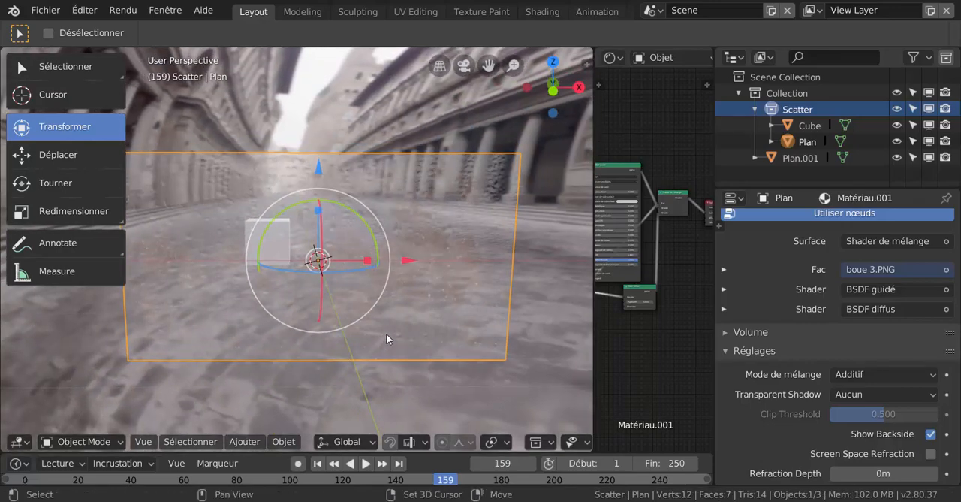
middle_drag(386, 334, 452, 338)
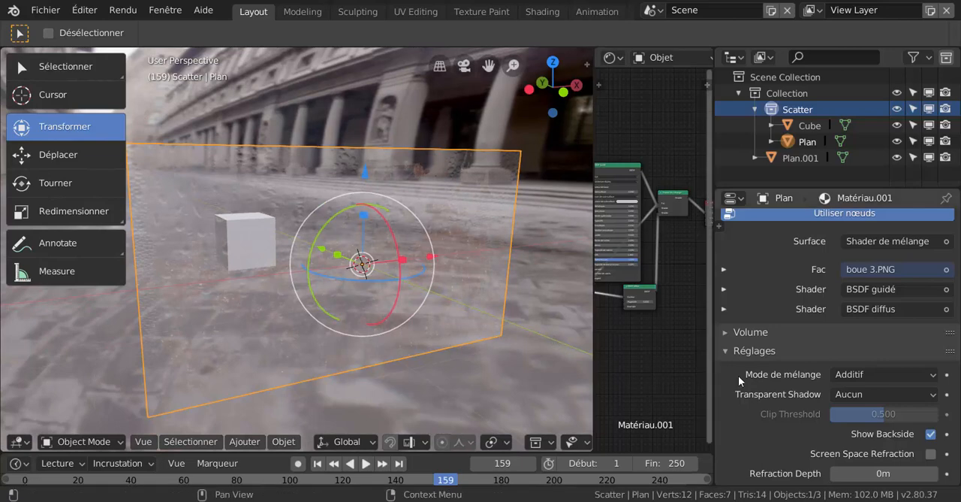
right_click(257, 234)
key(Escape)
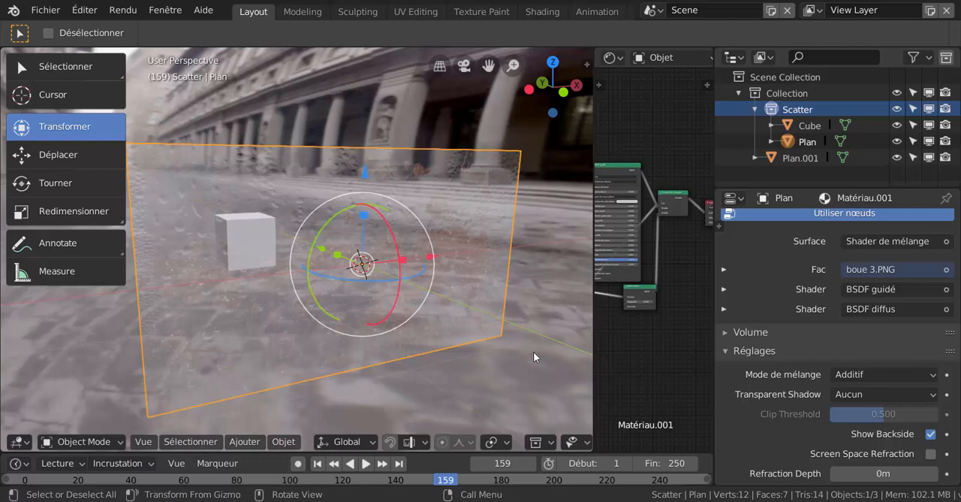
- Select the cube, enlarge the timeline, enable auto keying and insert a keyframe for the cube at frame 1
middle_drag(533, 352, 434, 356)
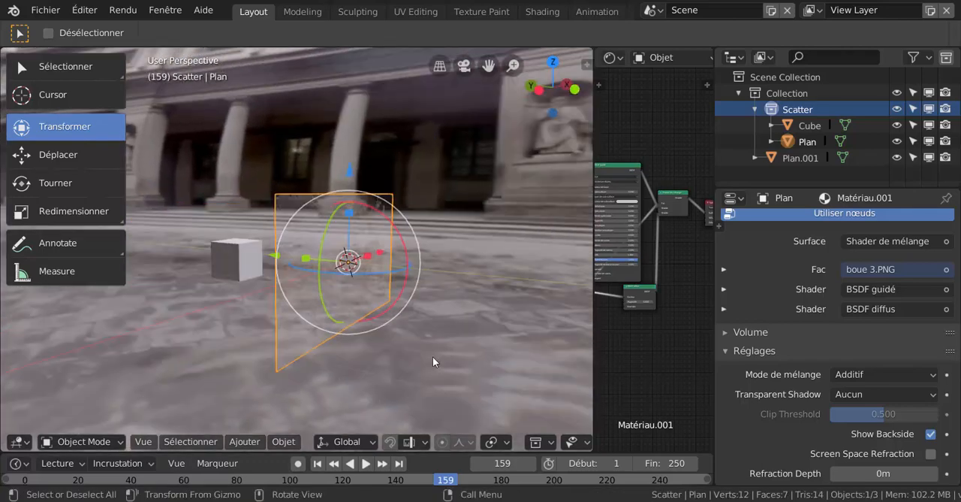
click(242, 261)
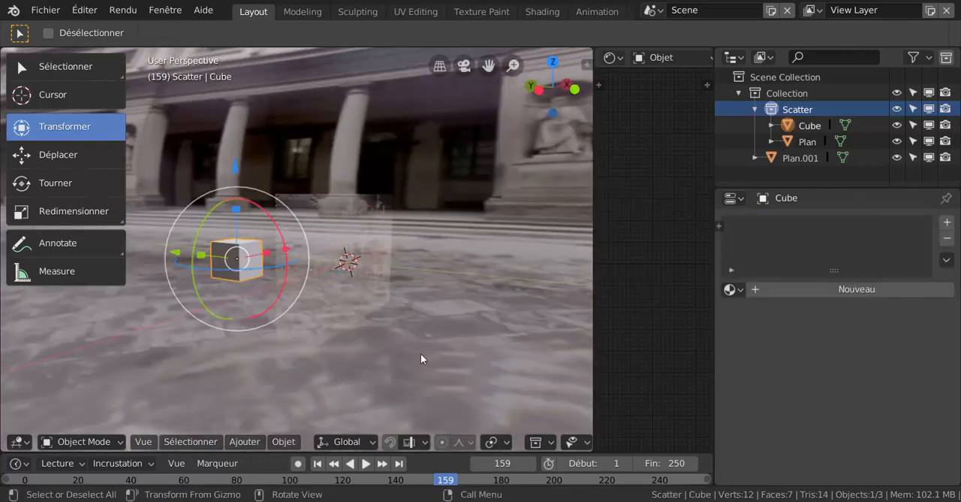
drag(166, 449, 167, 369)
click(27, 429)
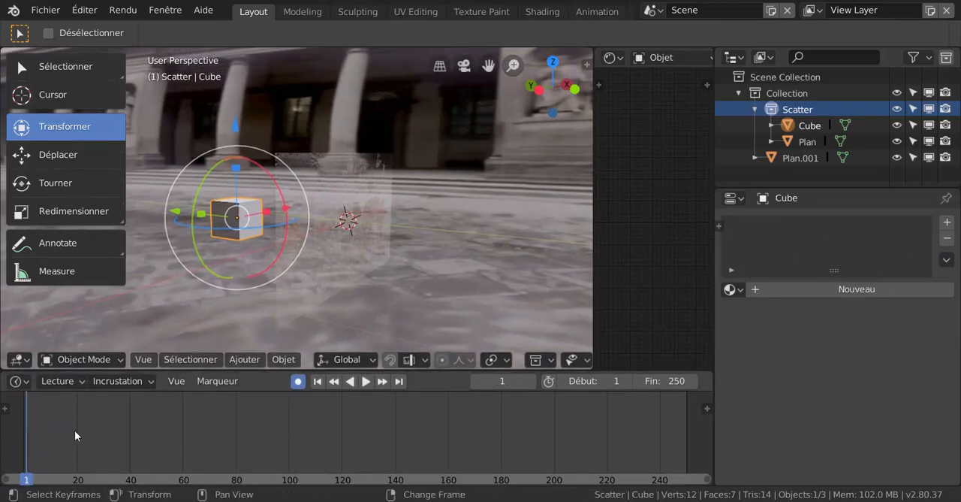
click(236, 168)
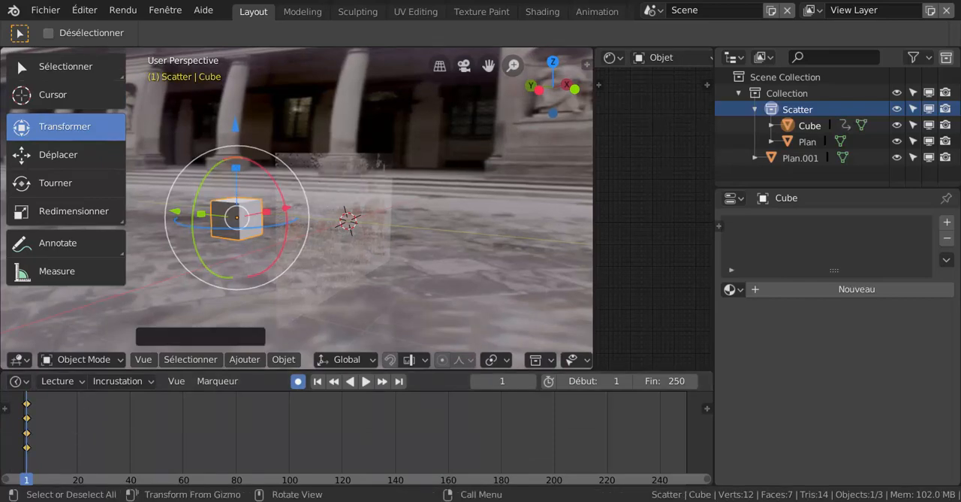
- Keyframe a rotation of the cube about the global Z axis at frame 20
click(74, 438)
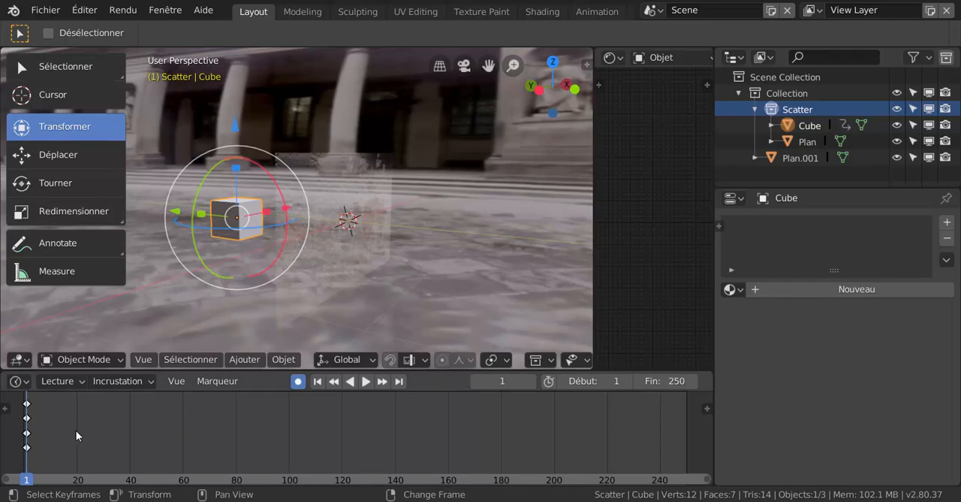
right_click(77, 438)
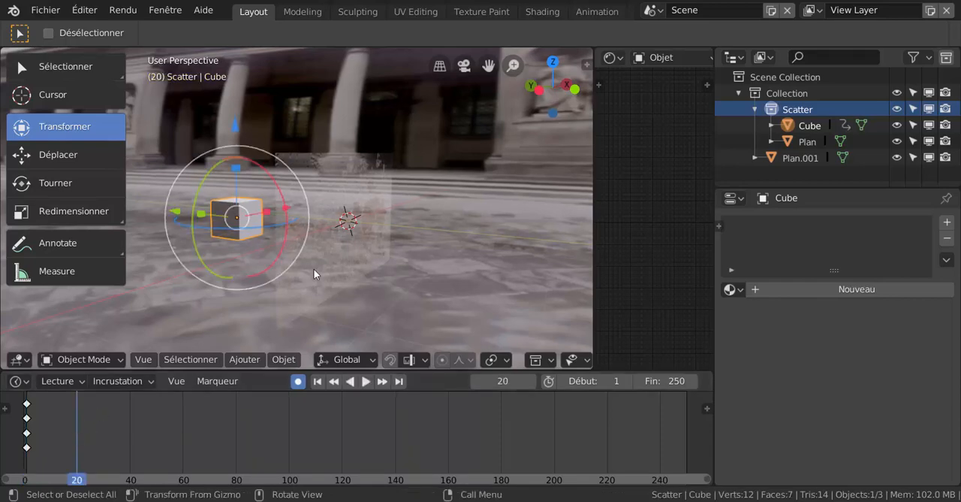
key(r)
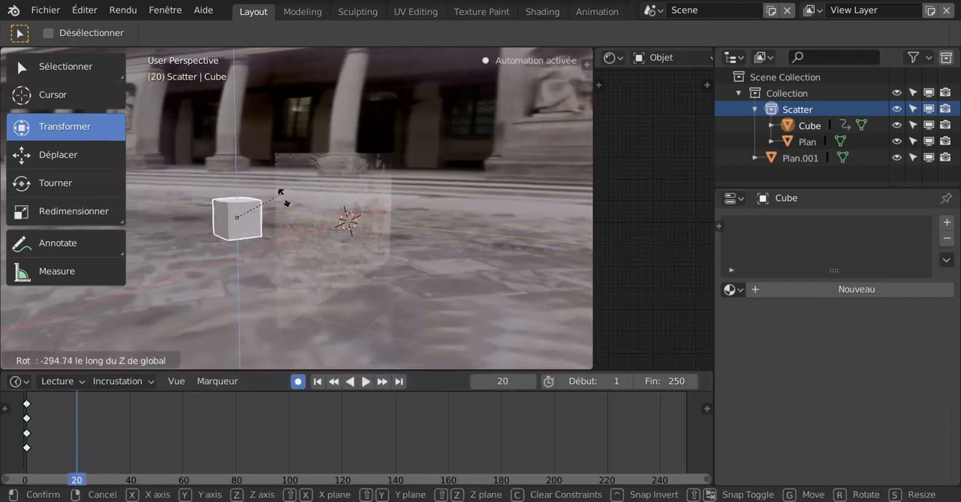
click(224, 331)
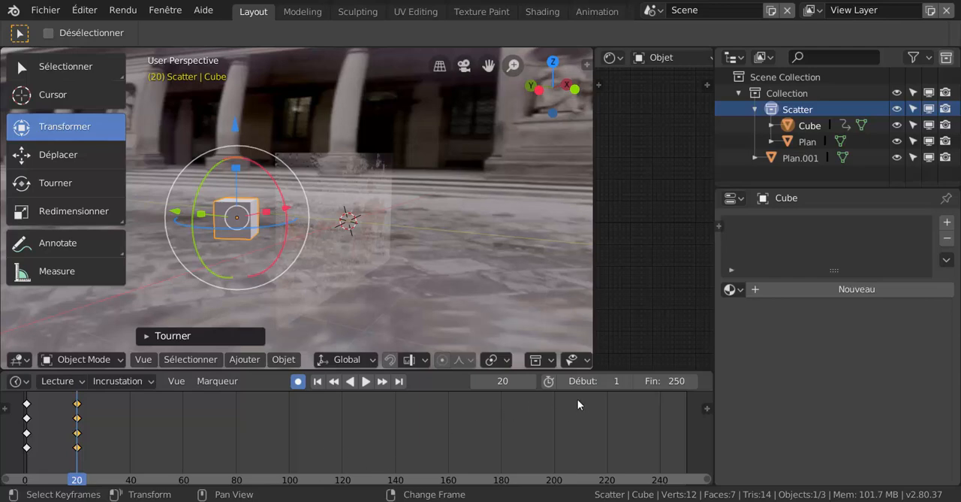
- Set the animation's end frame to 20, and play the rotating cube as seen through the glass pane
drag(661, 381, 502, 381)
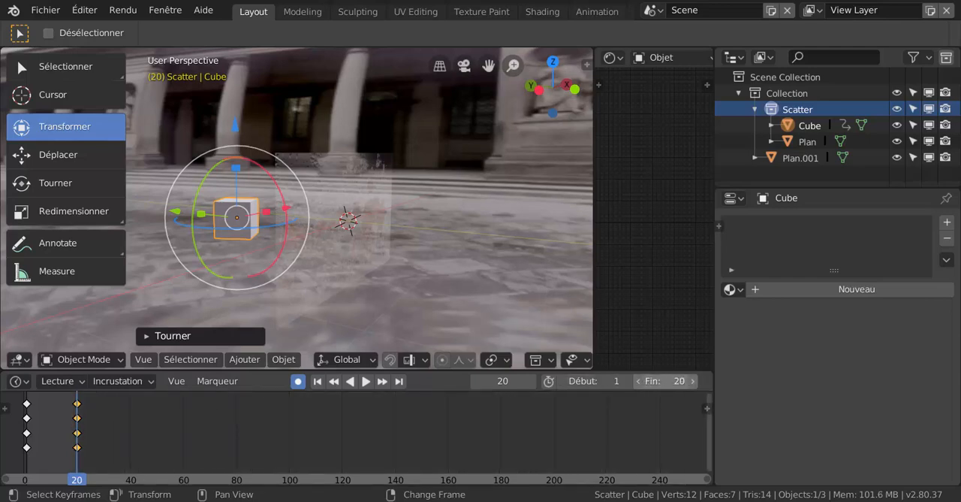
click(366, 381)
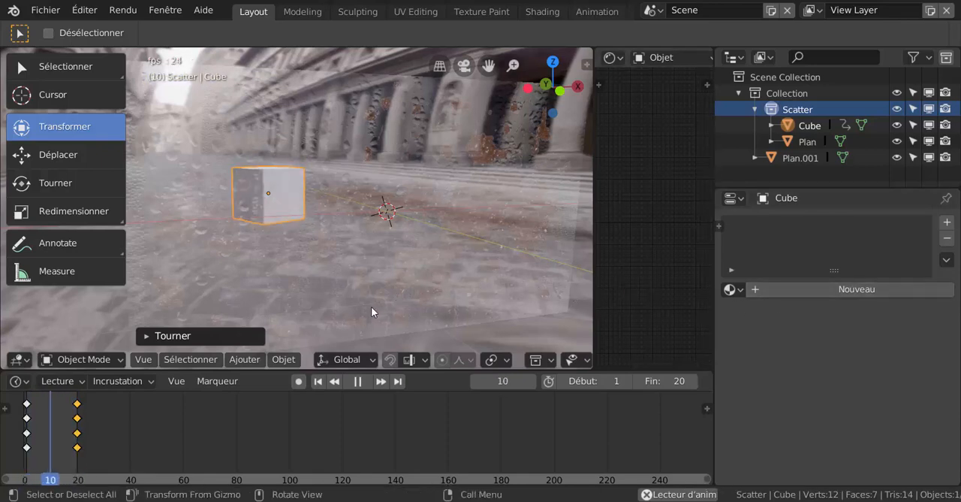
click(357, 381)
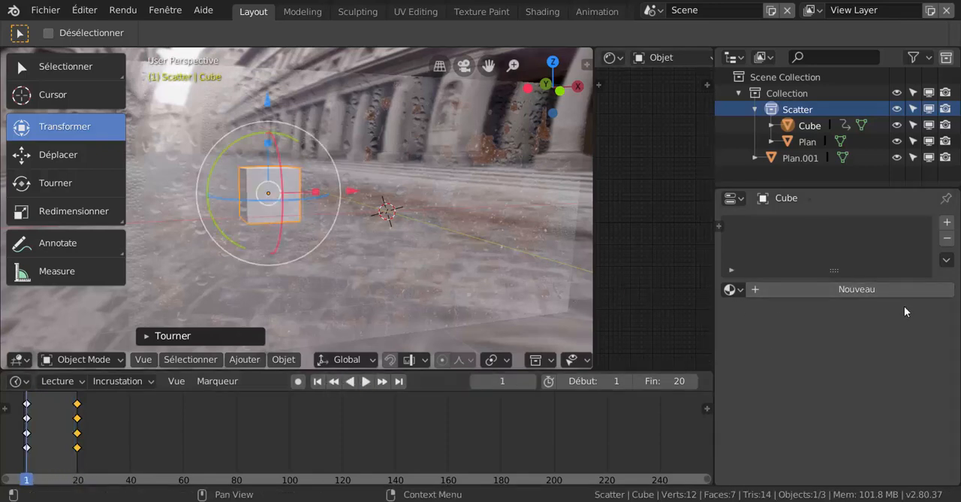
- Select the glass pane and set its material's blend mode to Opaque
click(491, 237)
scroll(815, 355, down, 4)
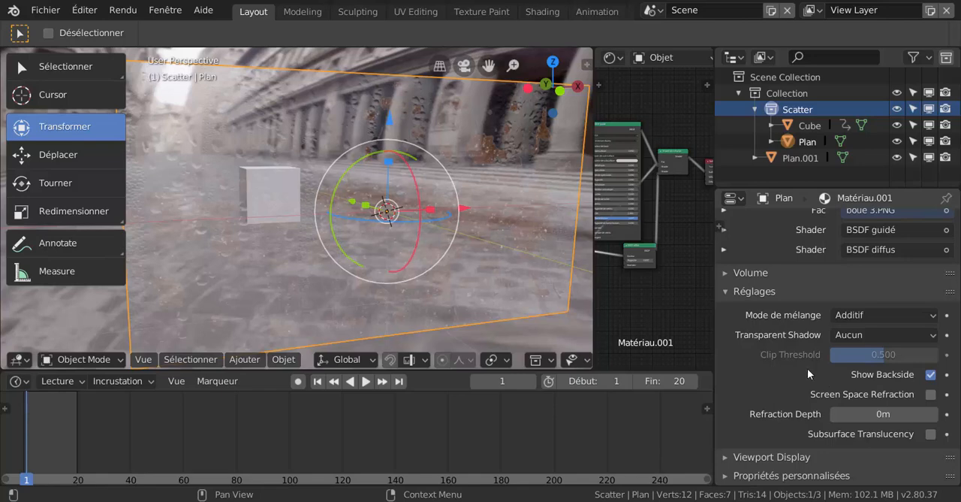
scroll(803, 439, up, 3)
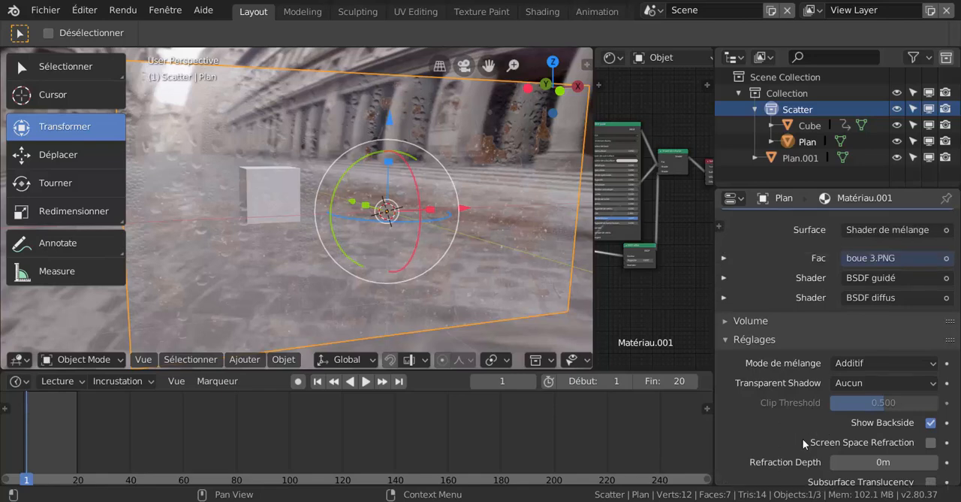
click(859, 389)
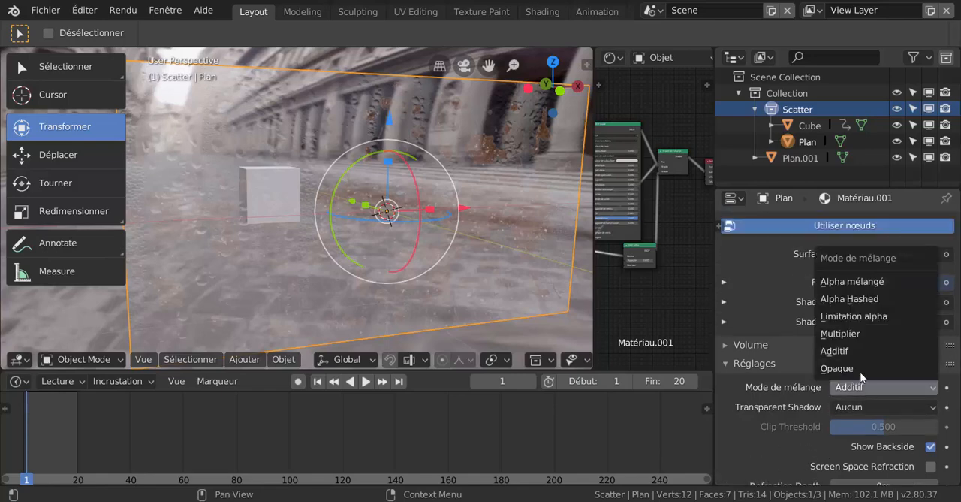
click(860, 370)
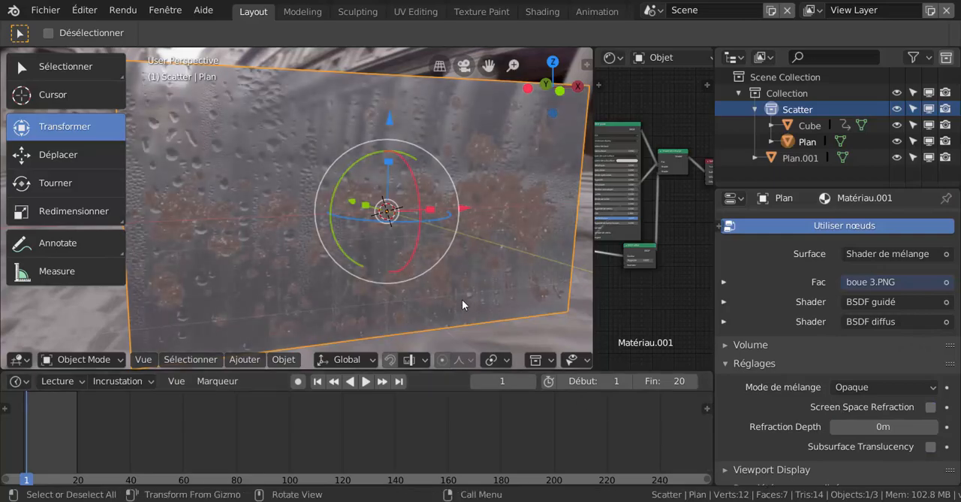
middle_drag(463, 304, 384, 271)
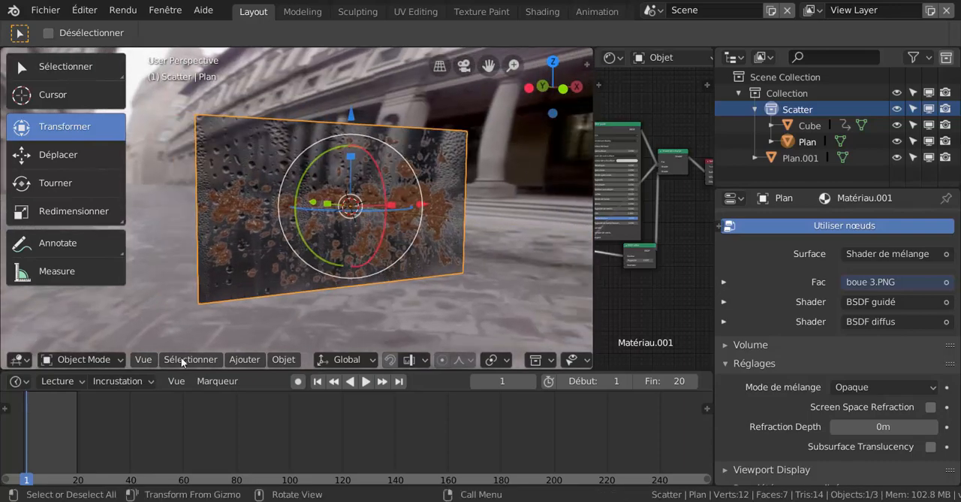
- Snap the 3D cursor to the glass pane and add a Reflection Cubemap light probe there
click(233, 360)
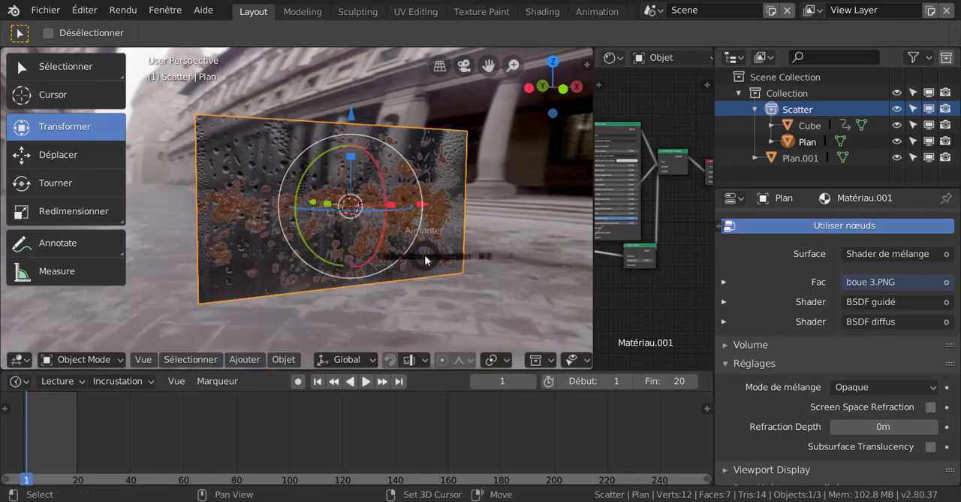
key(shift+s)
click(423, 346)
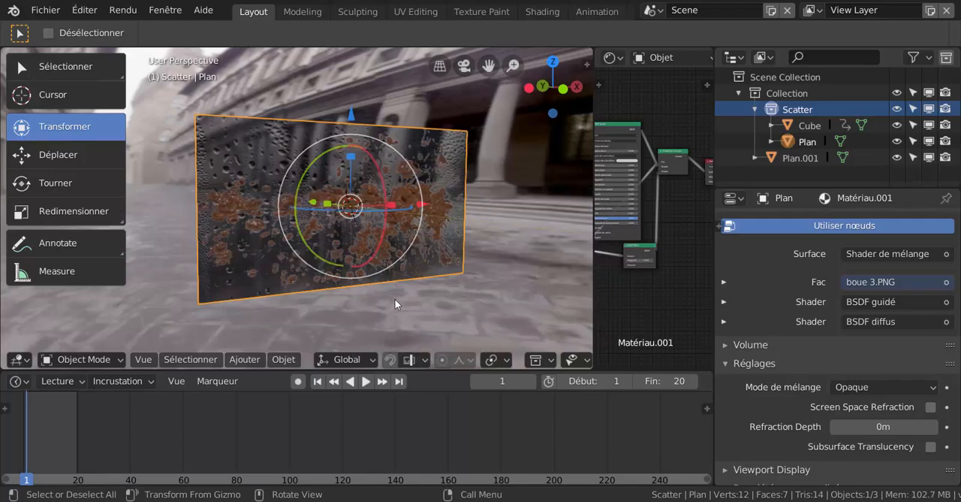
middle_drag(447, 291, 397, 236)
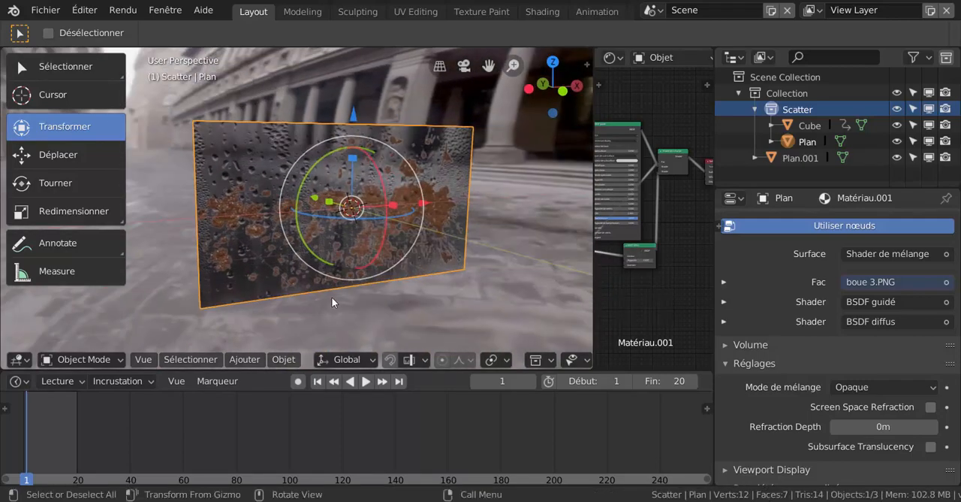
click(254, 361)
mouse_move(282, 102)
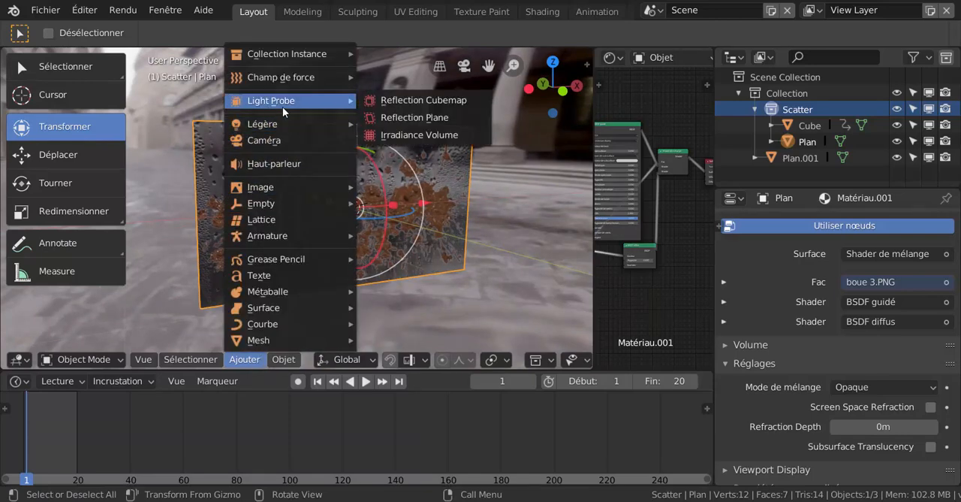
click(411, 99)
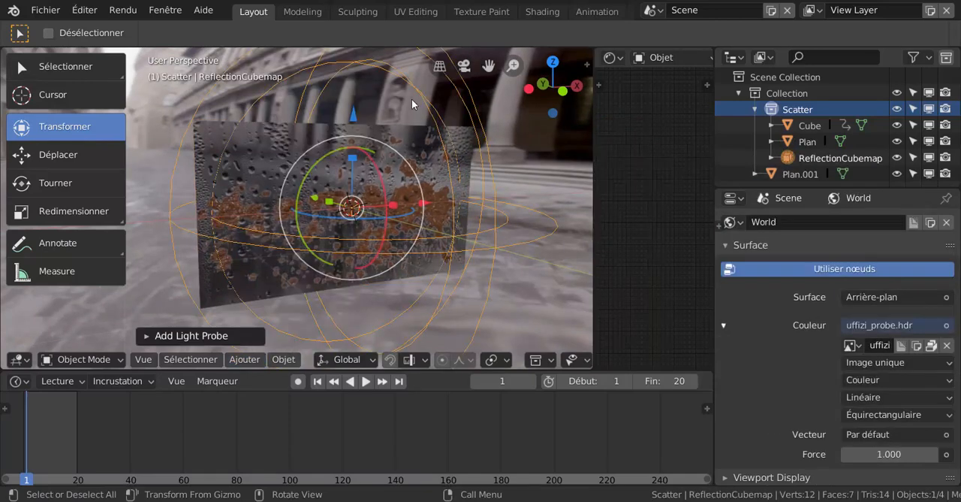
middle_drag(412, 150, 375, 215)
scroll(353, 219, up, 2)
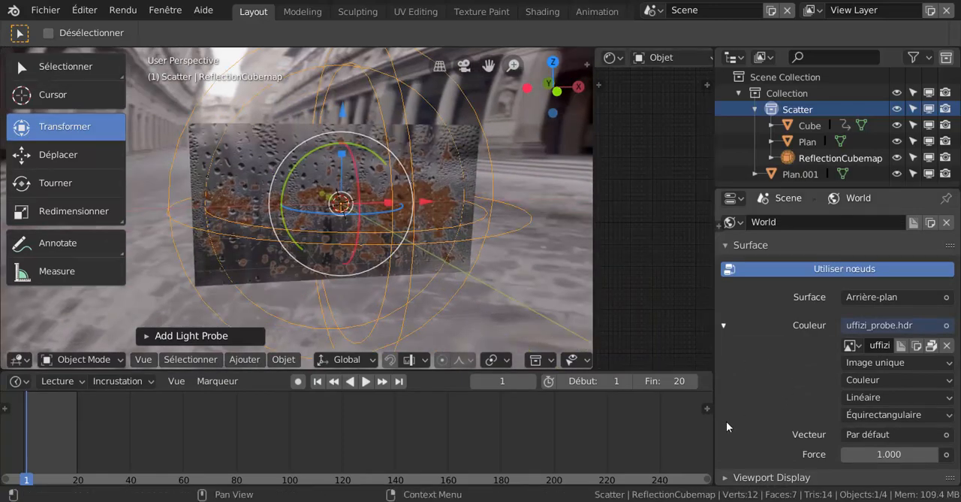
- Set the reflection cubemap probe's Clipping Start to 1.1 m
scroll(773, 412, down, 1)
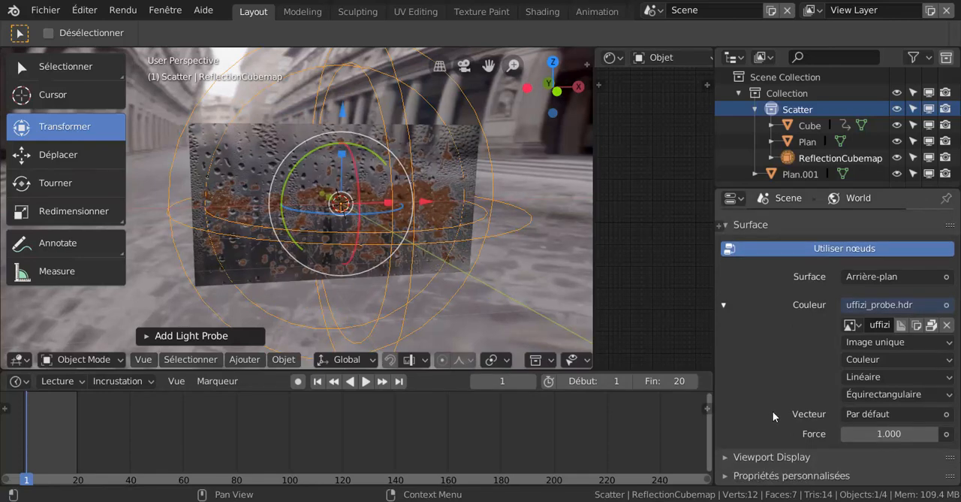
scroll(773, 415, up, 1)
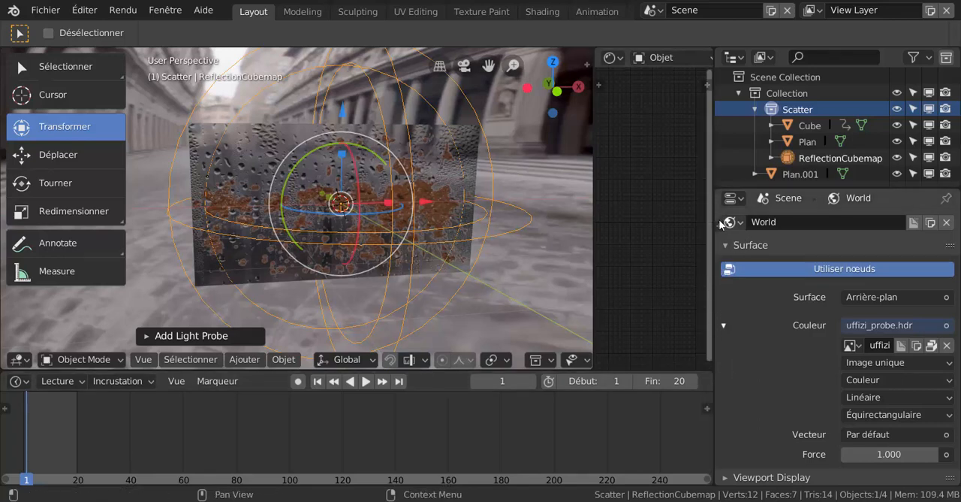
drag(719, 225, 721, 225)
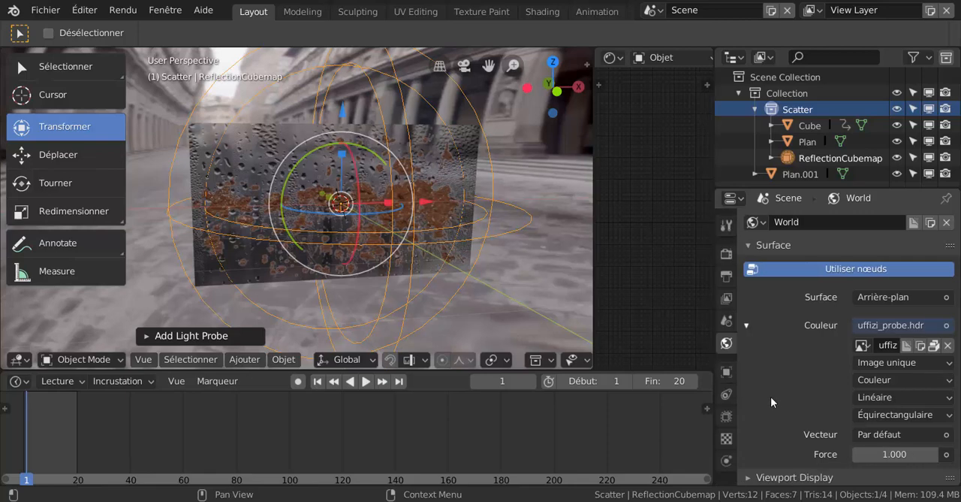
click(726, 416)
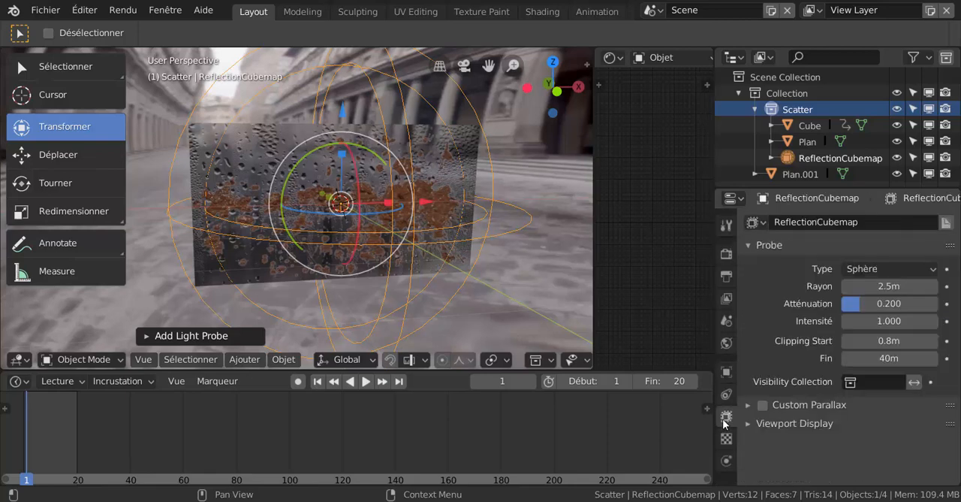
click(884, 341)
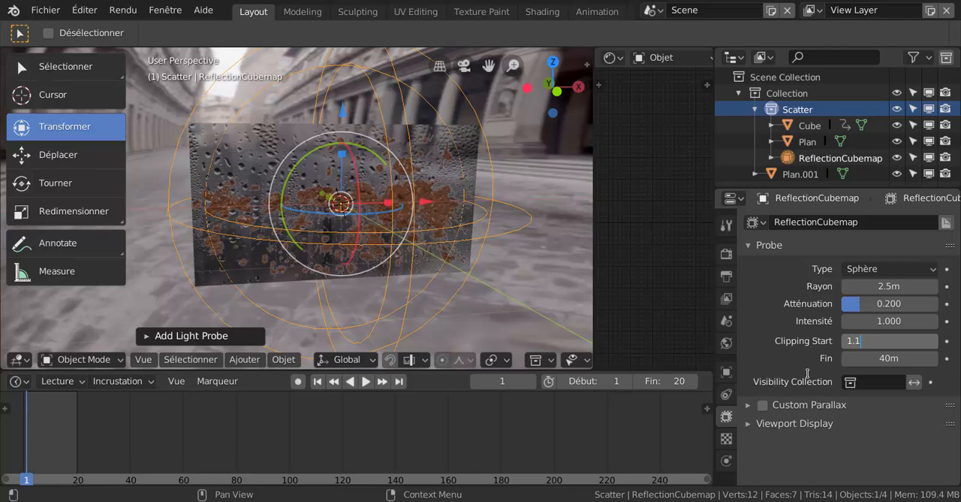
key(Return)
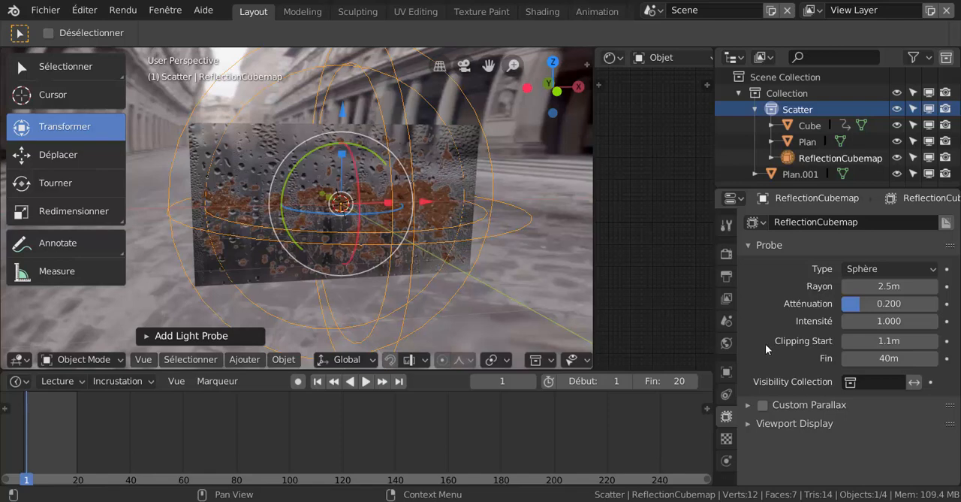
- Bake only the cubemap in the scene's Eevee indirect lighting settings
click(726, 255)
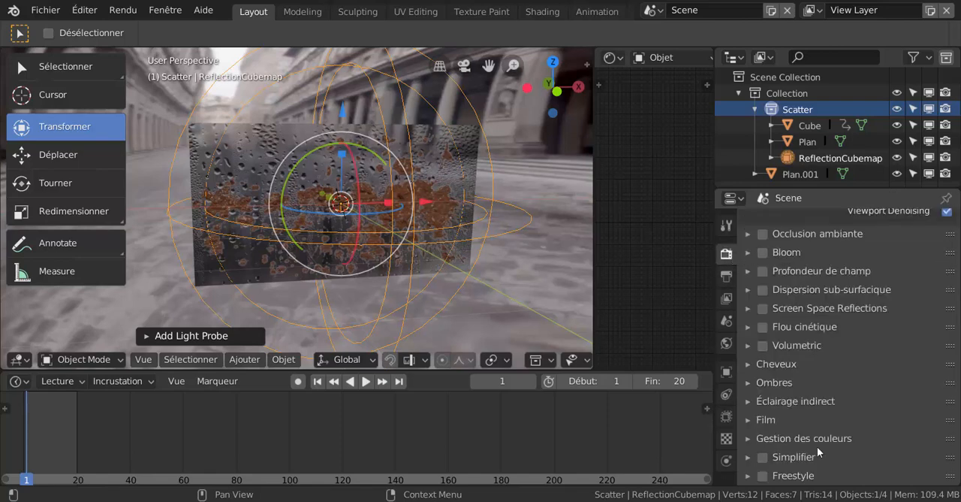
scroll(825, 442, up, 3)
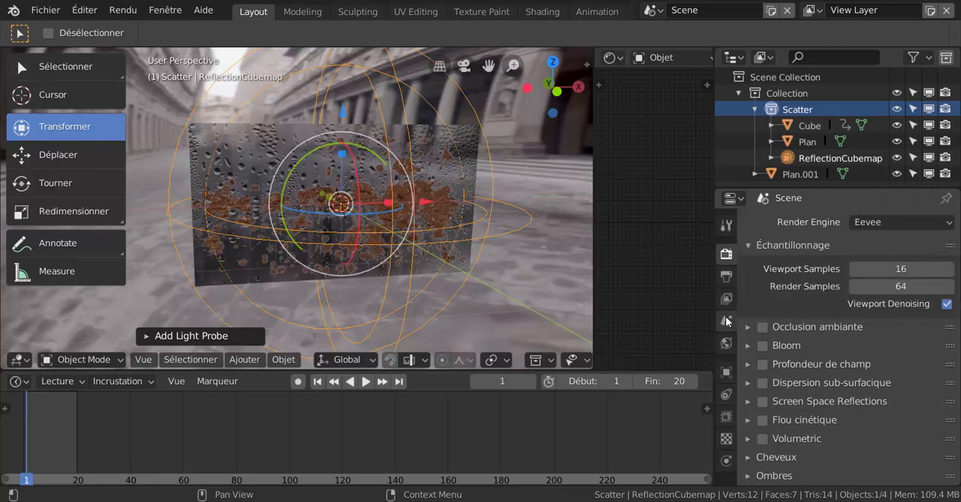
scroll(750, 392, down, 2)
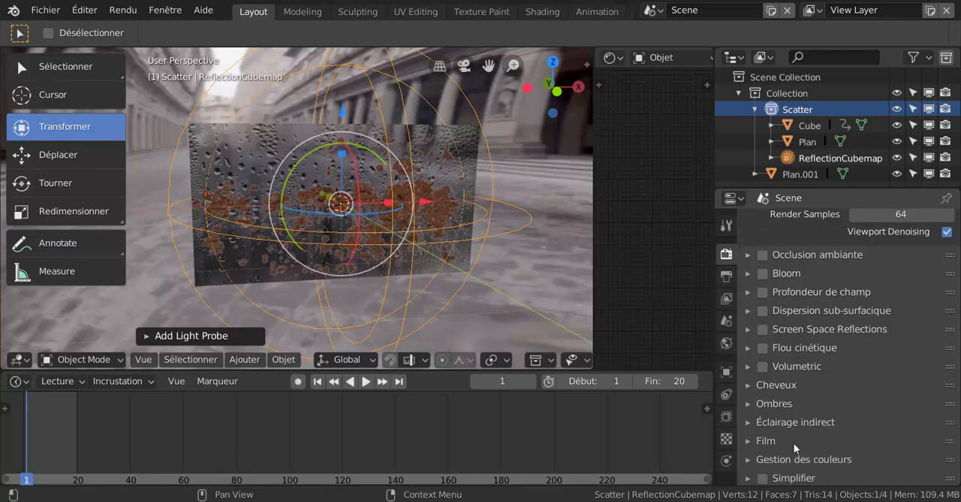
scroll(794, 442, up, 1)
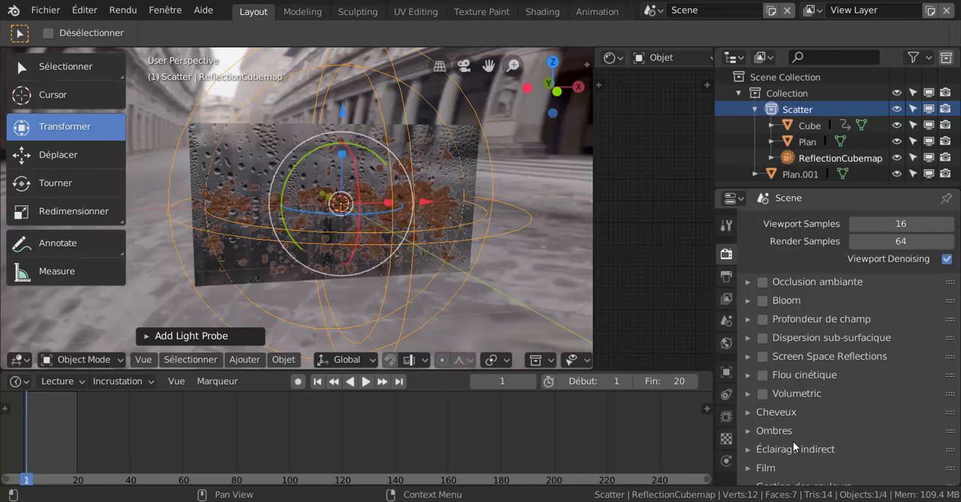
scroll(793, 444, down, 2)
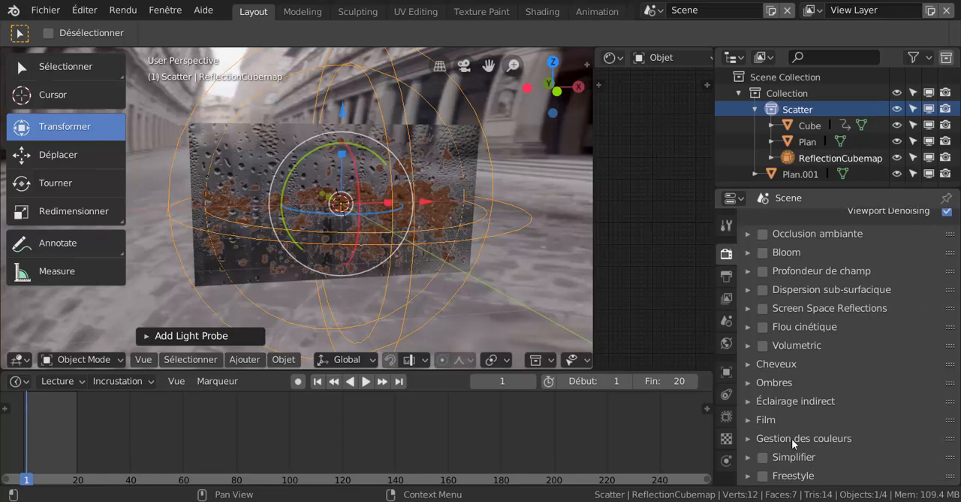
click(747, 401)
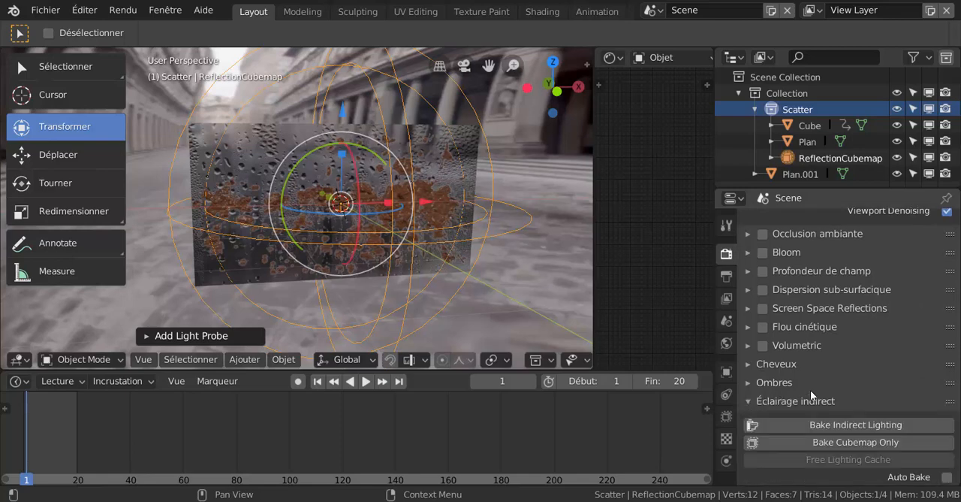
click(843, 443)
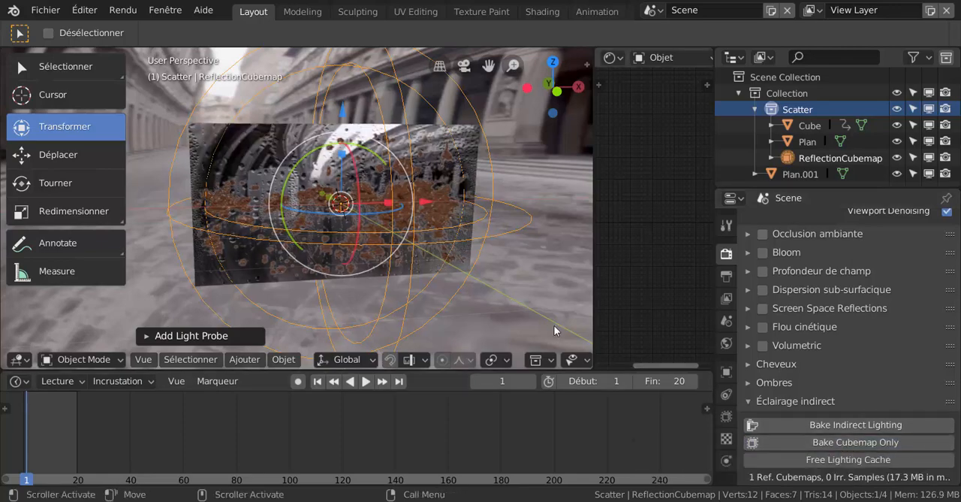
- Examine the baked reflections on the glass pane from several angles and from the front, and play the cube animation
middle_drag(530, 302, 462, 304)
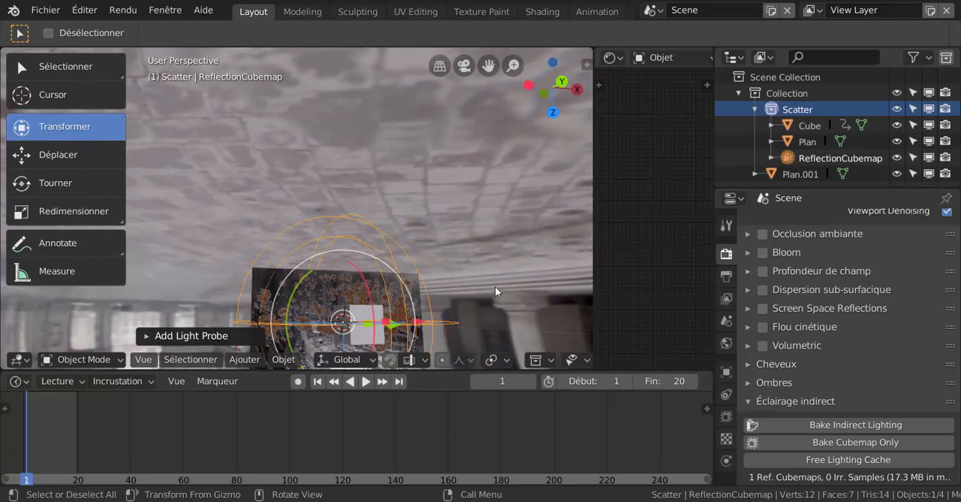
middle_drag(498, 272, 472, 293)
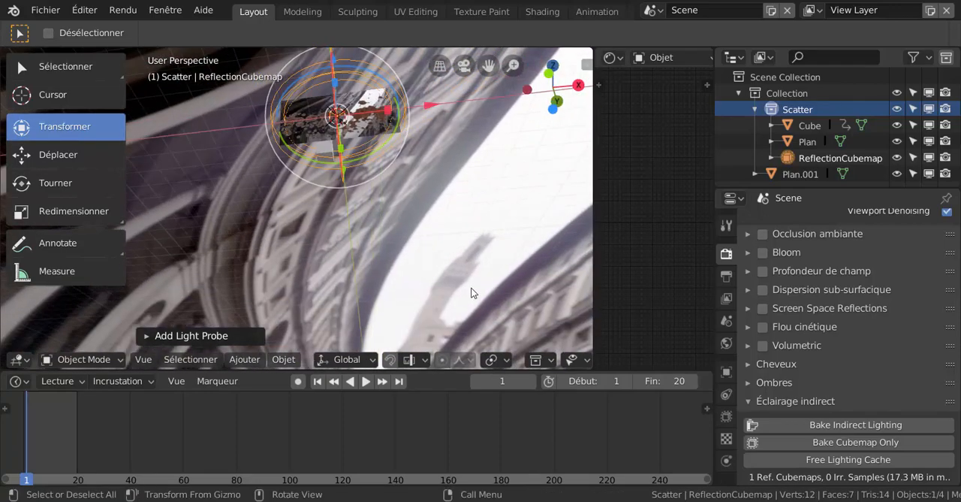
key(KP_1)
scroll(451, 217, up, 2)
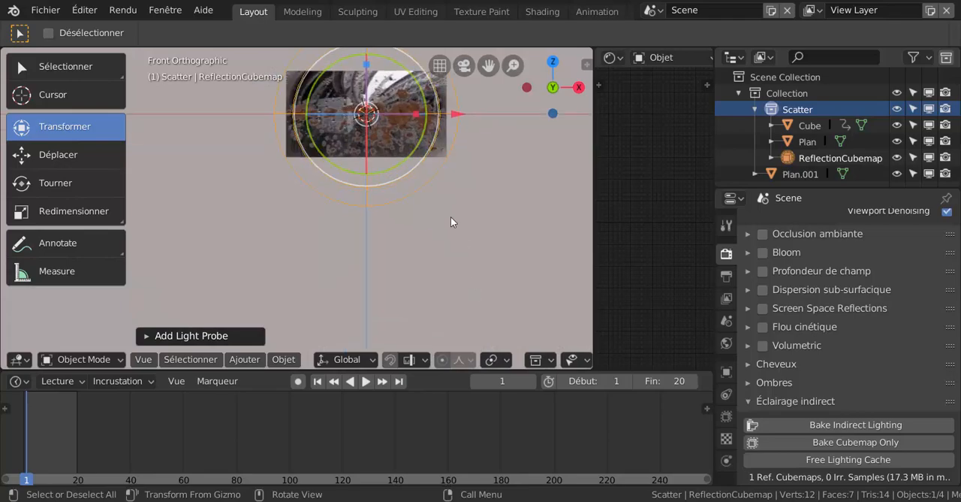
shift+middle_drag(450, 188, 387, 215)
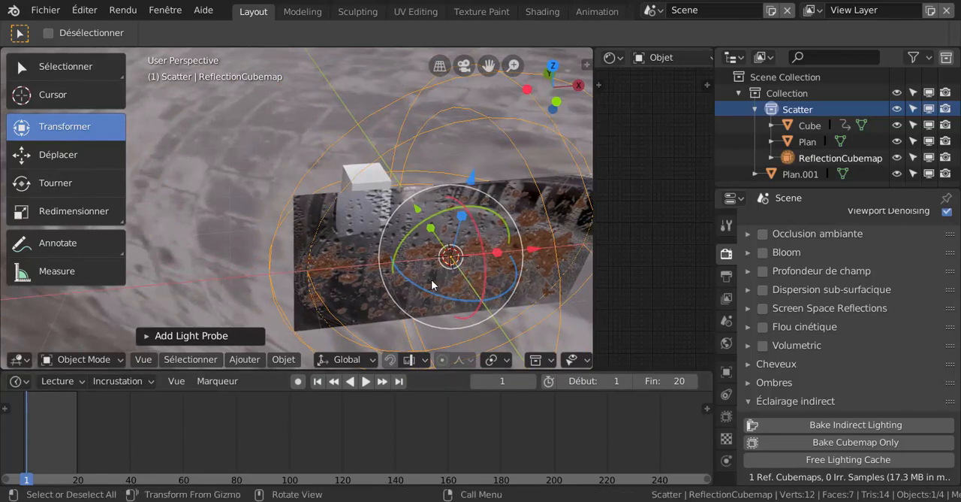
click(366, 381)
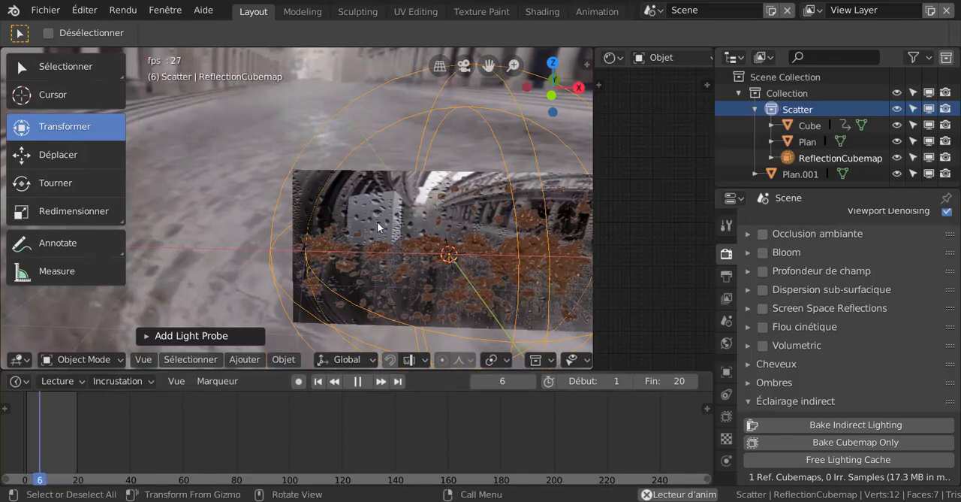
- Try to rebake the cubemap and enable Auto Bake during playback, and stop the animation at frame 12
click(834, 447)
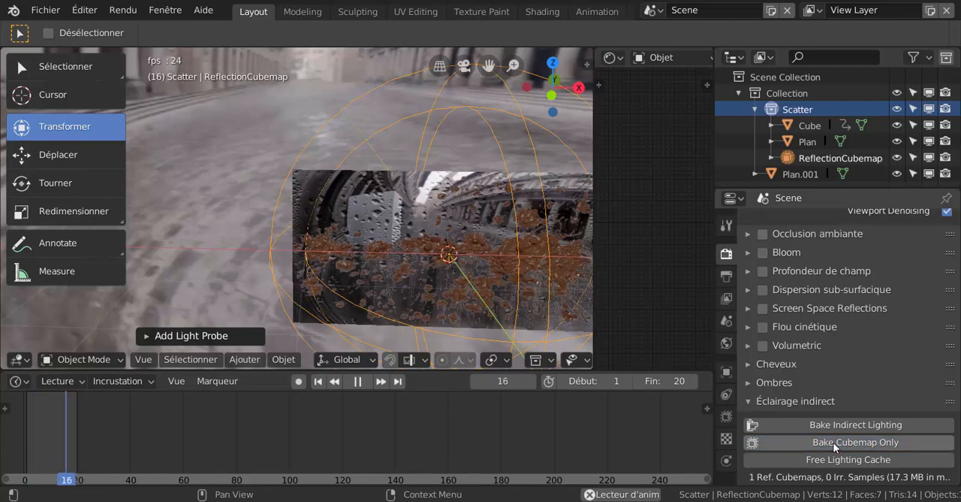
scroll(885, 450, down, 3)
click(947, 398)
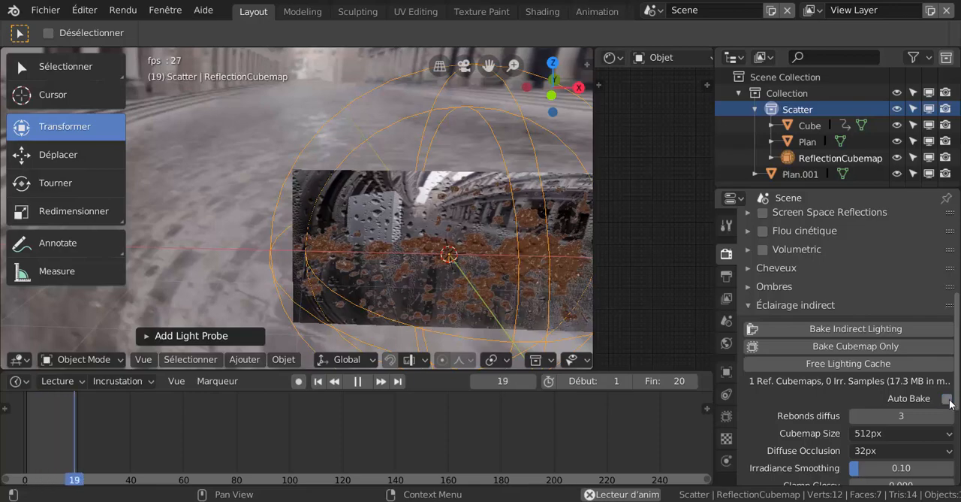
click(947, 398)
middle_drag(488, 252, 381, 223)
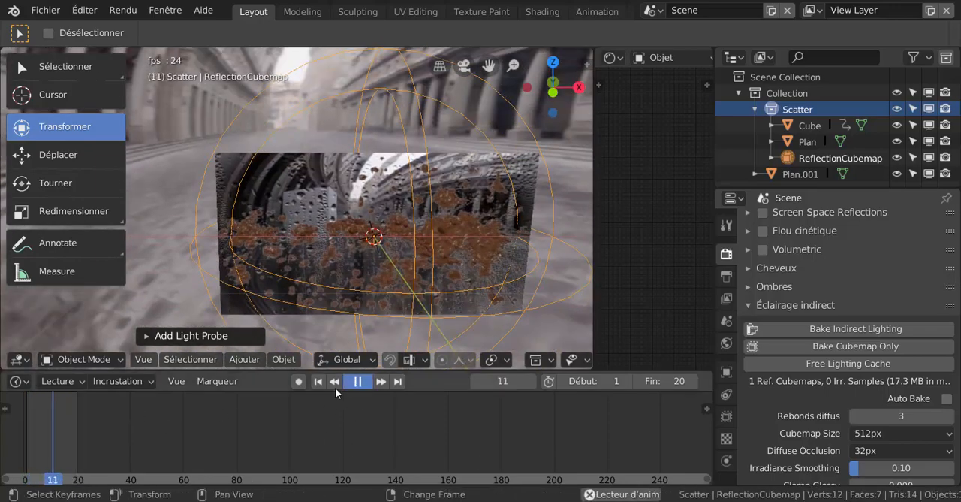
click(358, 381)
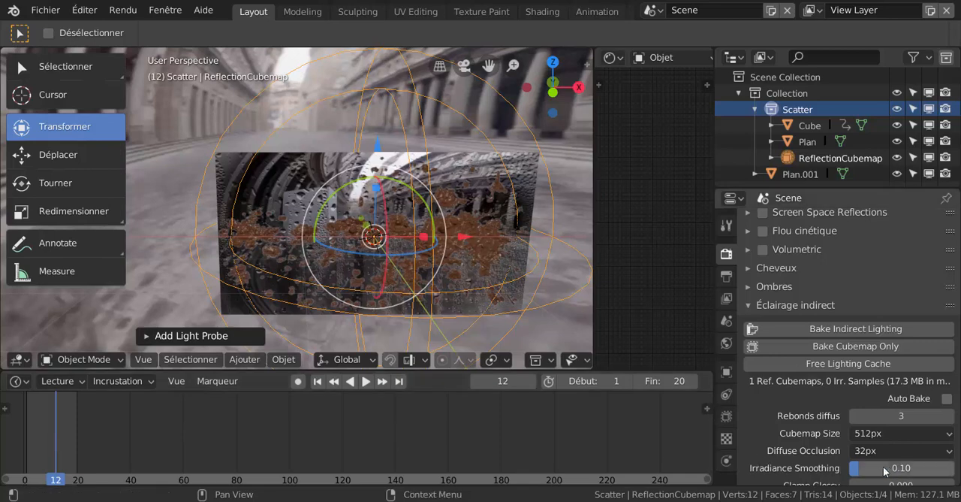
- Bake only the cubemap again at frame 12, and free the lighting cache
click(866, 348)
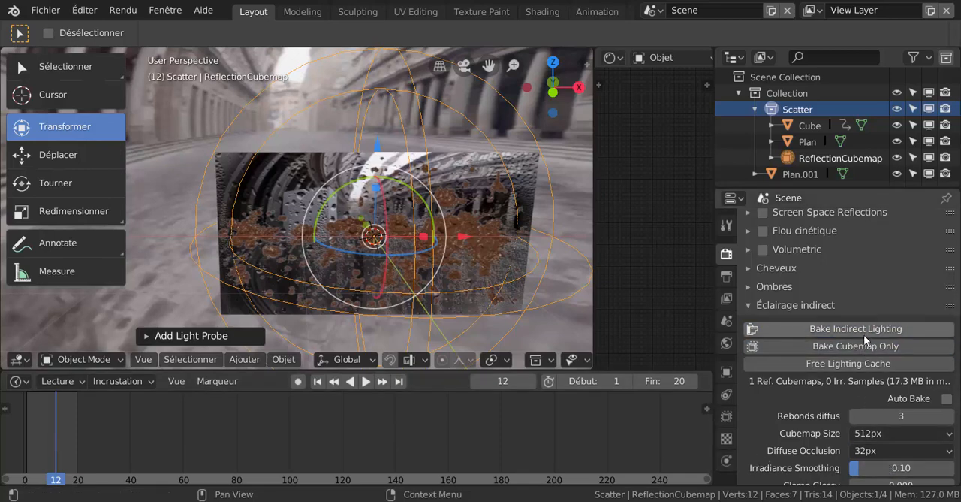
click(863, 351)
click(866, 364)
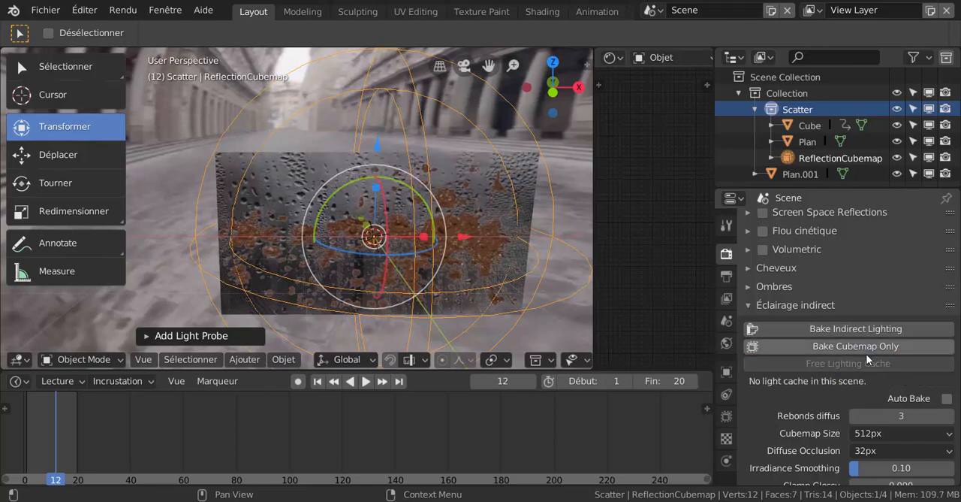
- Bake only the cubemap at frame 12, and free the lighting cache and rebake the cubemap at frame 4
click(870, 346)
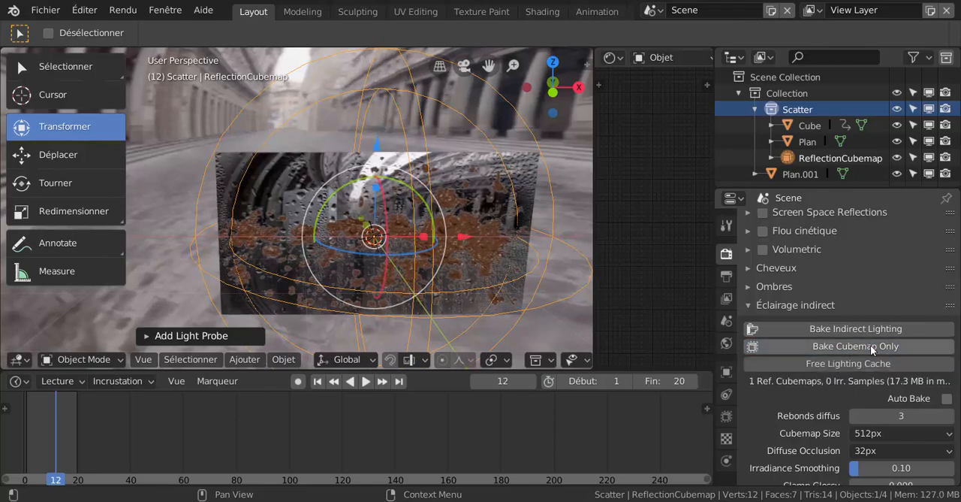
middle_drag(475, 287, 404, 301)
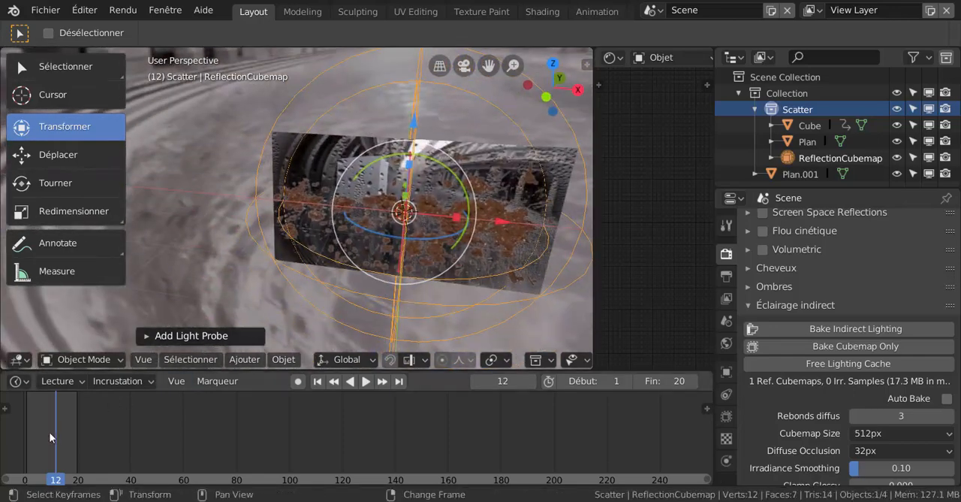
click(66, 434)
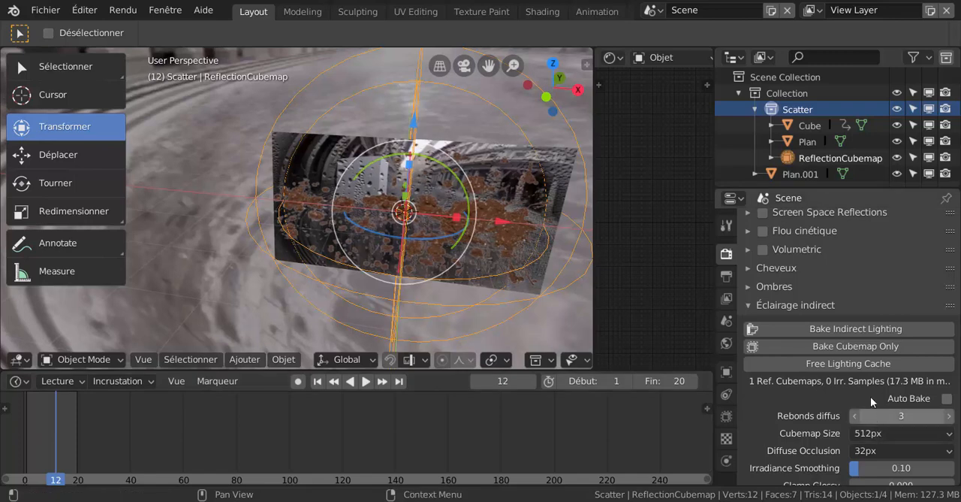
click(35, 432)
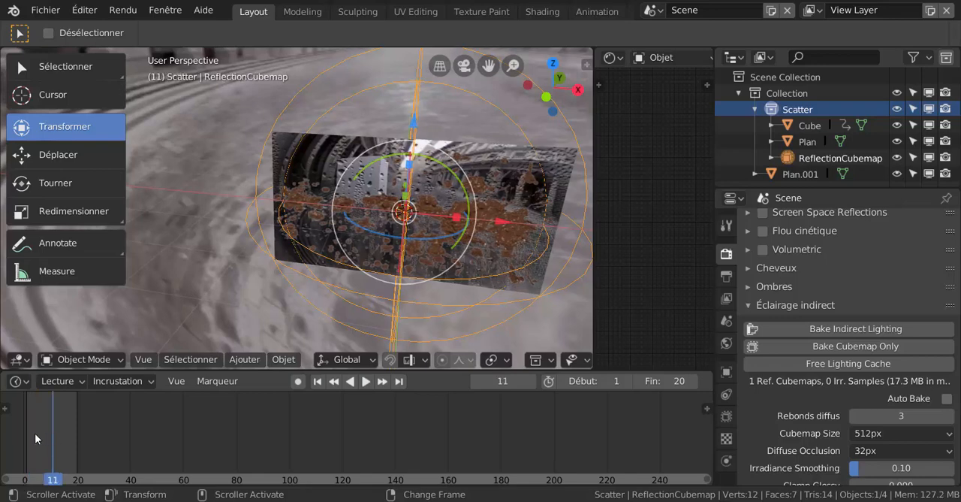
click(873, 365)
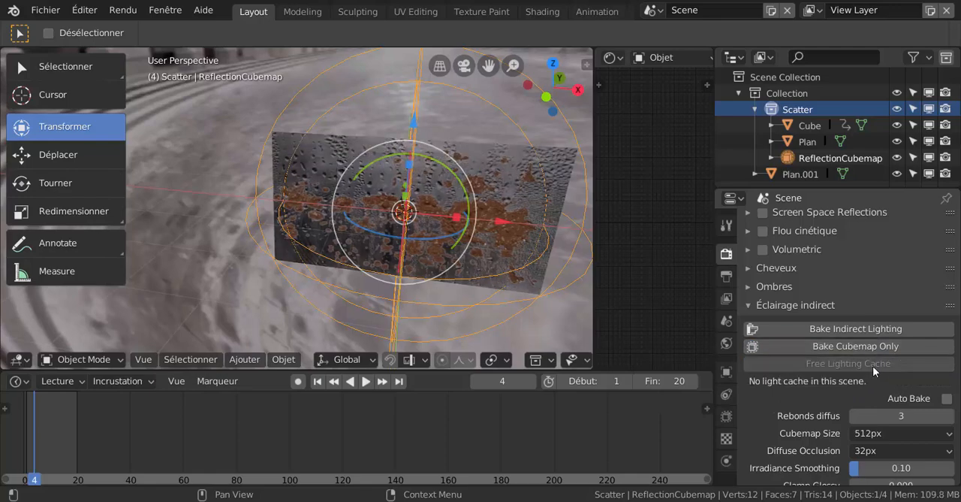
click(873, 345)
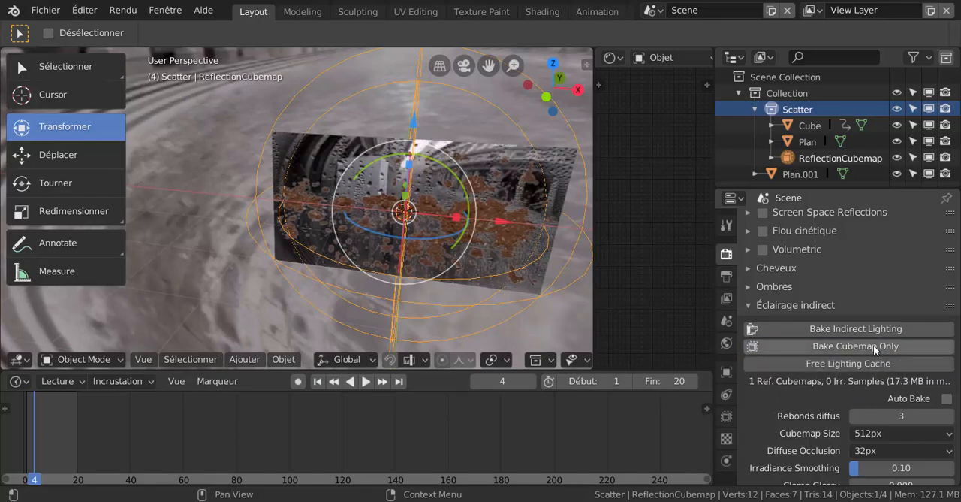
- Play the cube animation to check the baked reflections on the glass pane, and stop it at frame 16
middle_drag(462, 274, 466, 224)
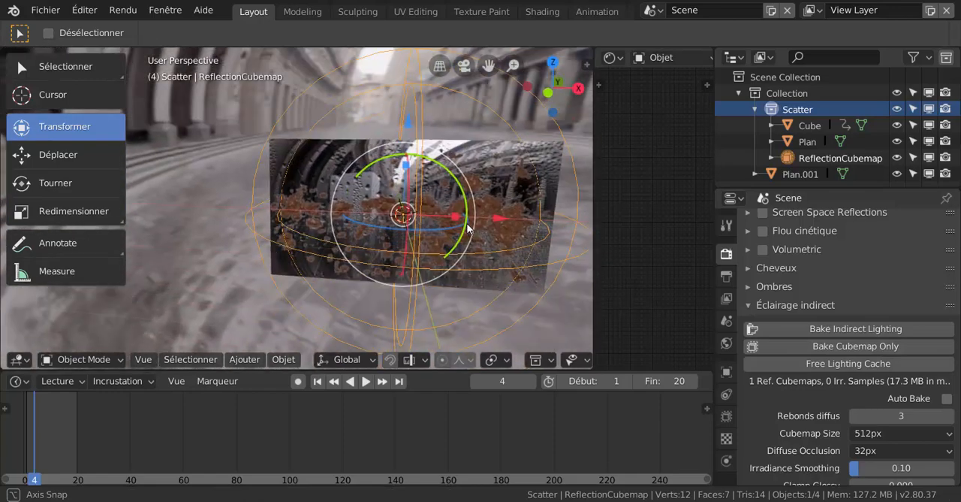
click(365, 382)
click(365, 381)
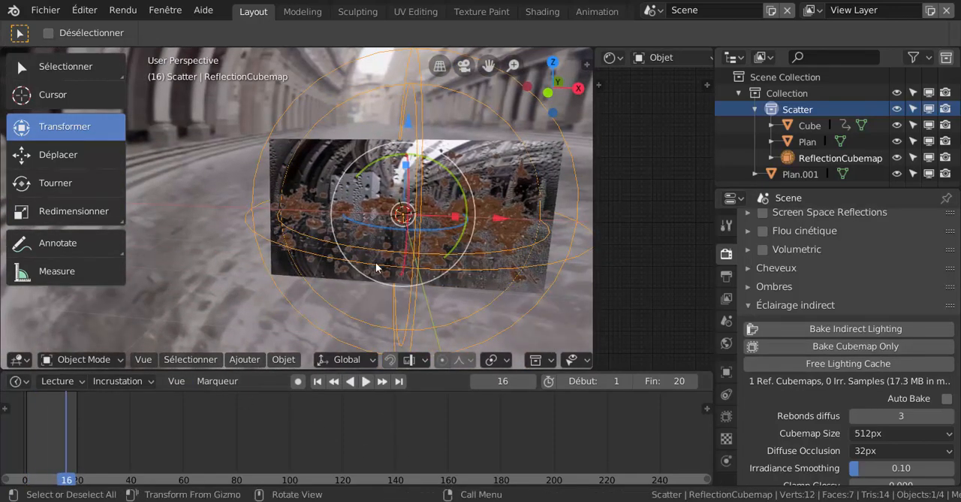
- Switch the render engine to Cycles and play the cube animation in the rendered viewport
scroll(869, 315, up, 4)
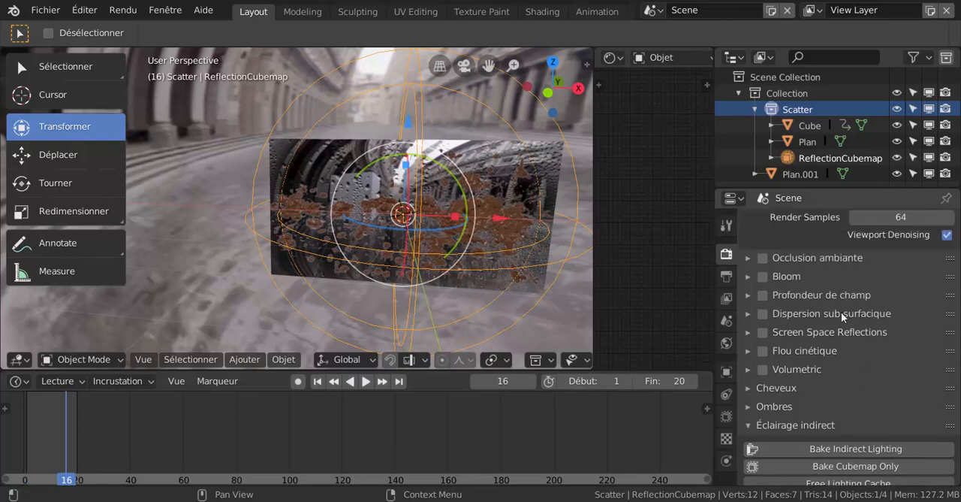
scroll(841, 312, up, 2)
scroll(809, 325, up, 1)
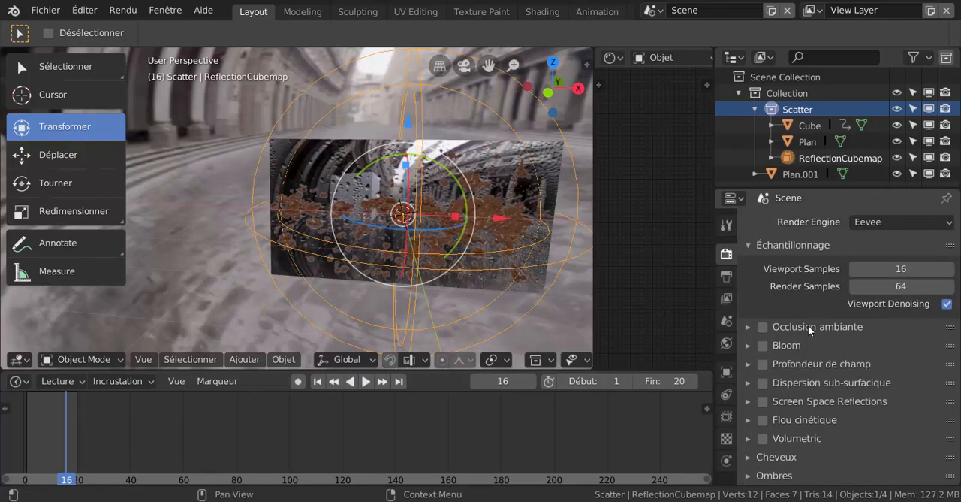
click(892, 221)
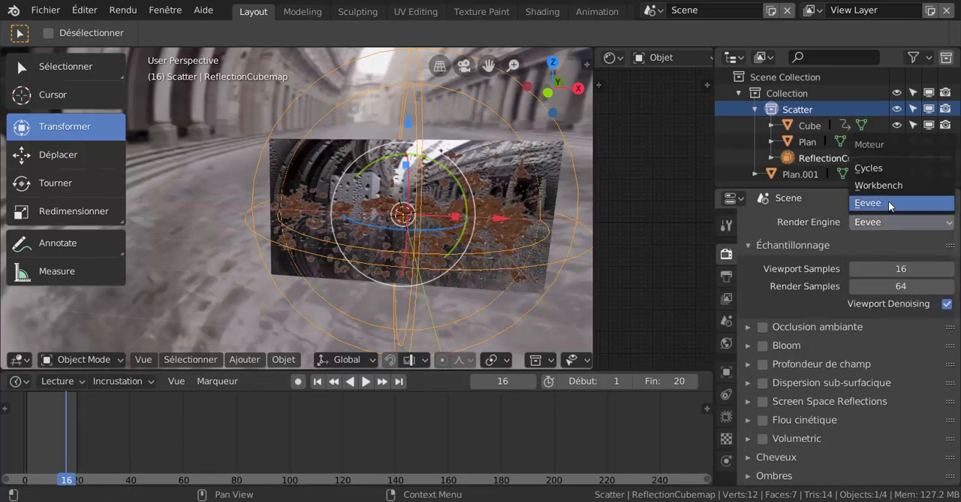
click(890, 169)
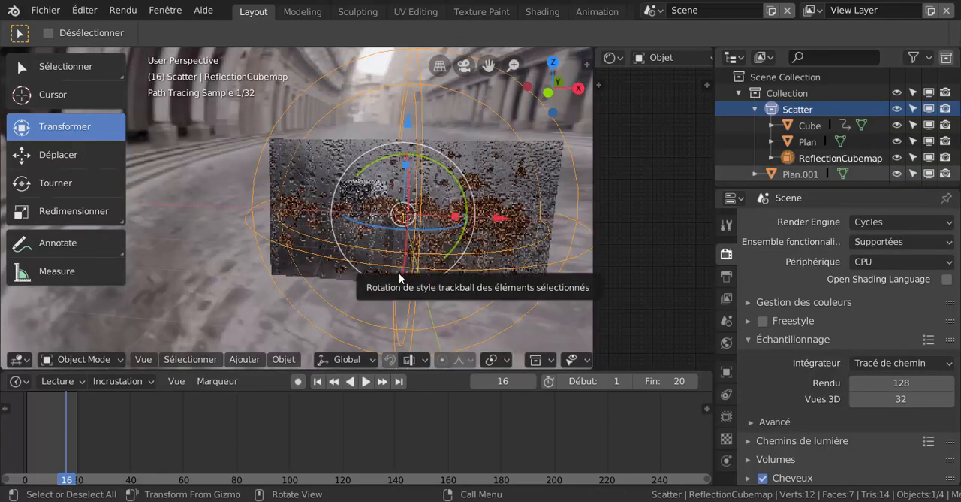
click(366, 381)
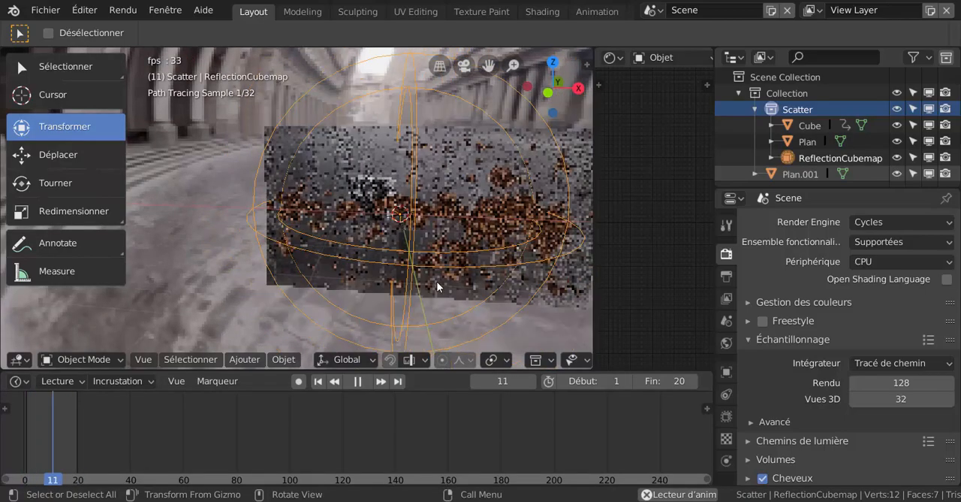
right_click(518, 316)
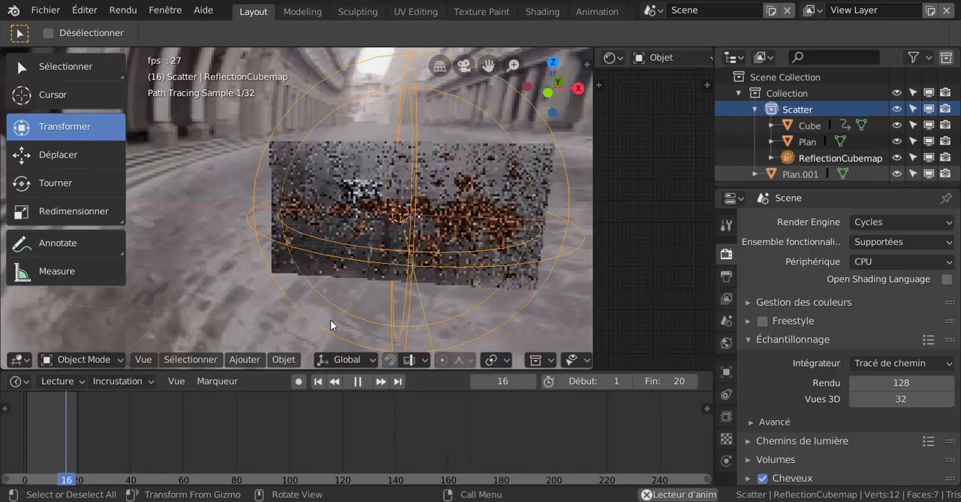
- Delete the ReflectionCubemap from the Scatter collection and stop the animation at frame 14
click(841, 157)
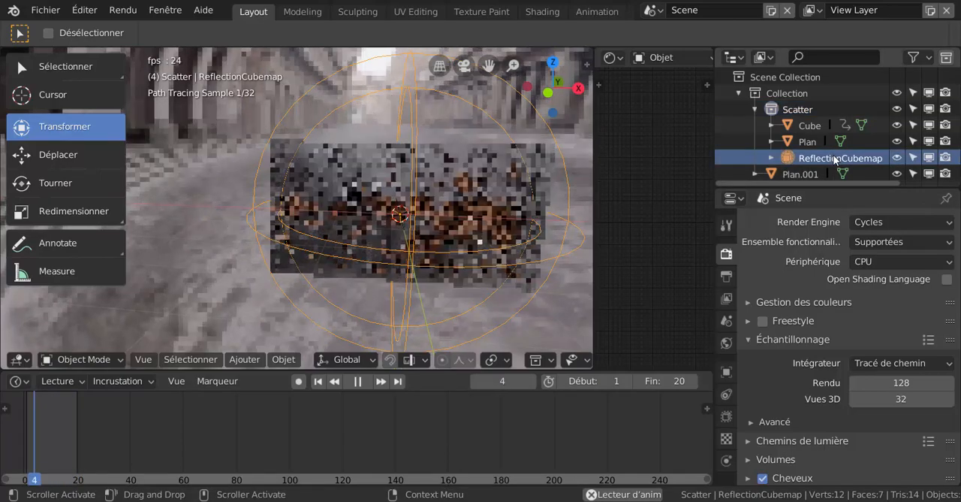
right_click(836, 156)
click(835, 156)
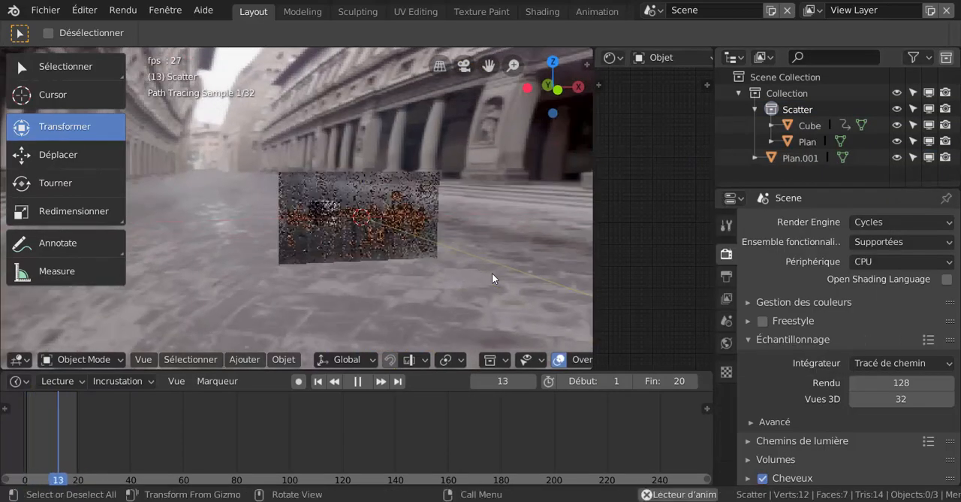
click(357, 383)
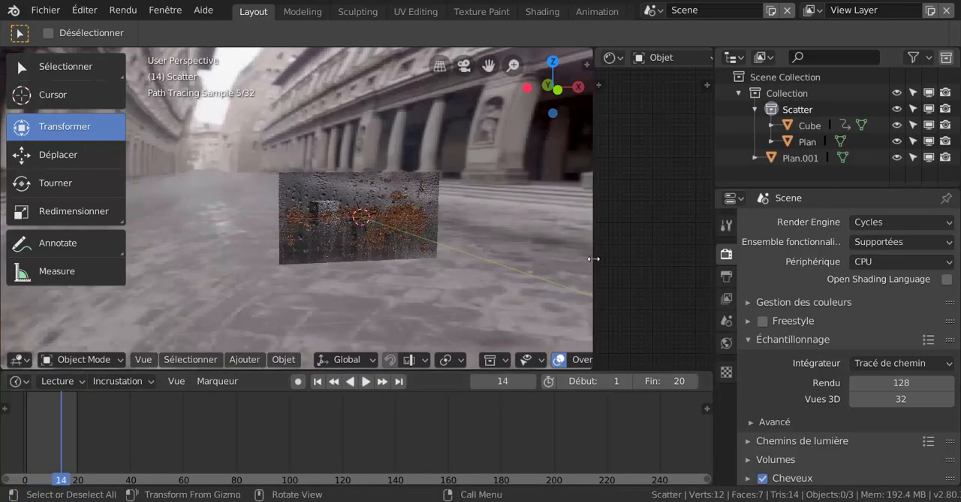
- Widen the shader editor and examine the Cycles-rendered glass pane up close
drag(594, 258, 549, 260)
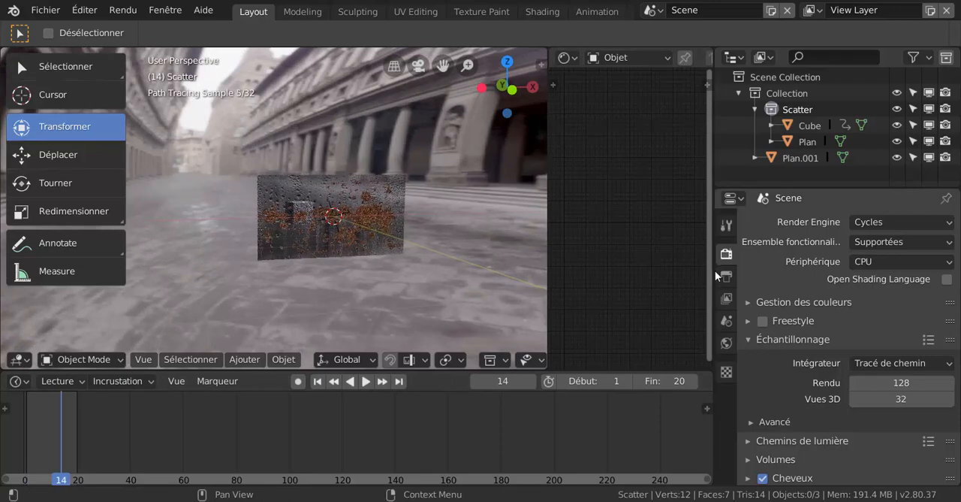
drag(715, 270, 806, 270)
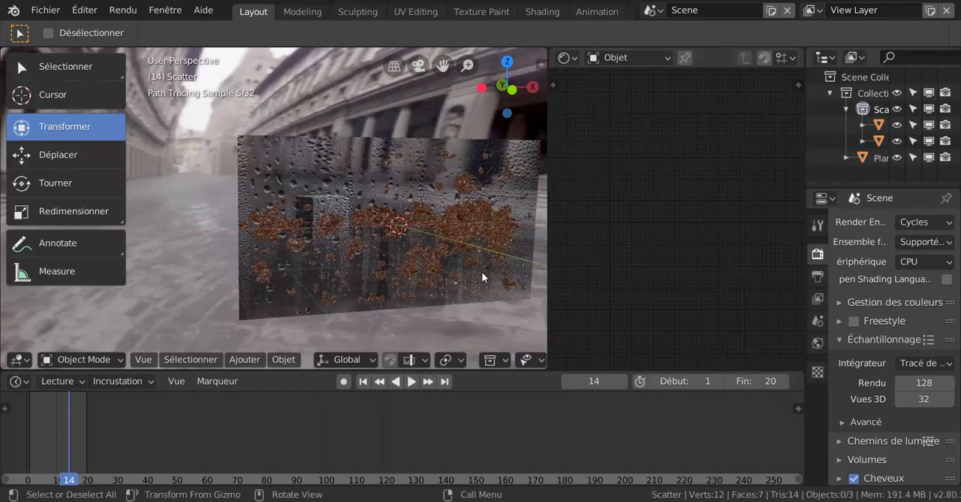
middle_drag(481, 277, 468, 274)
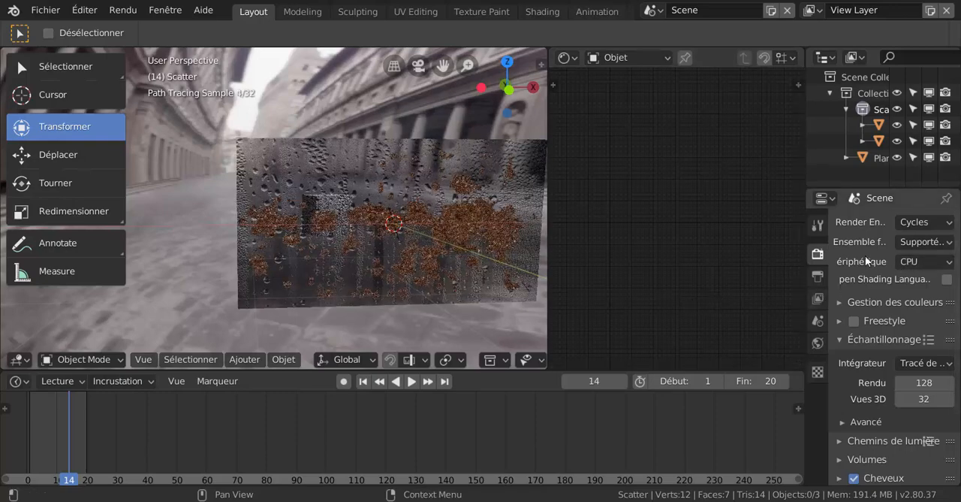
shift+middle_drag(491, 274, 390, 272)
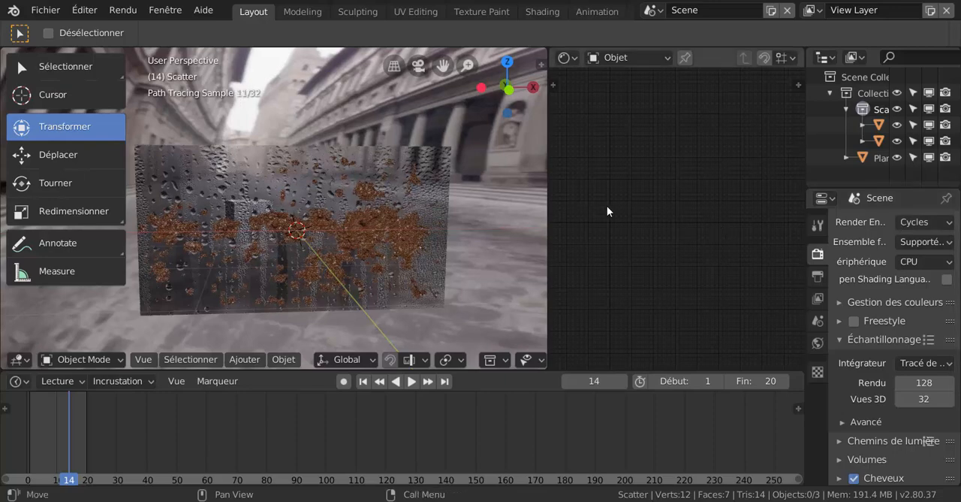
scroll(361, 298, up, 2)
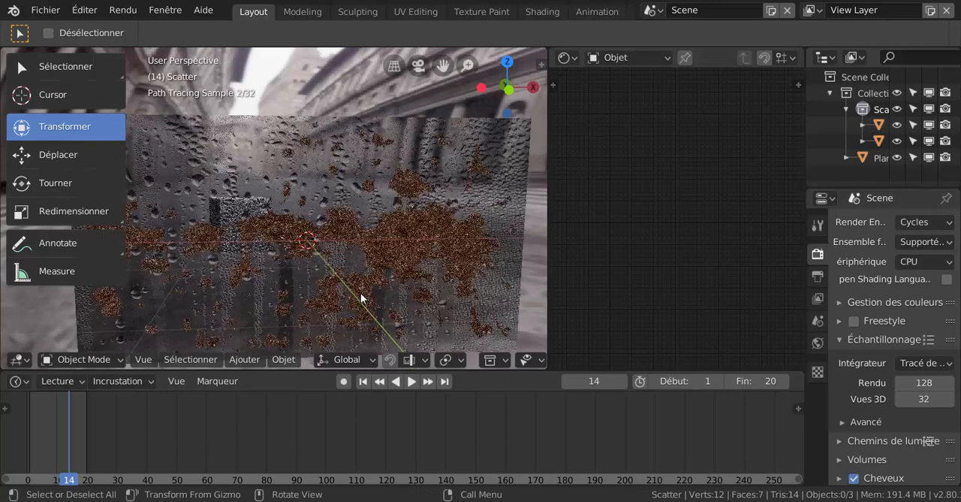
- Select the glass pane and give its material's node graph more room in the shader editor
click(410, 267)
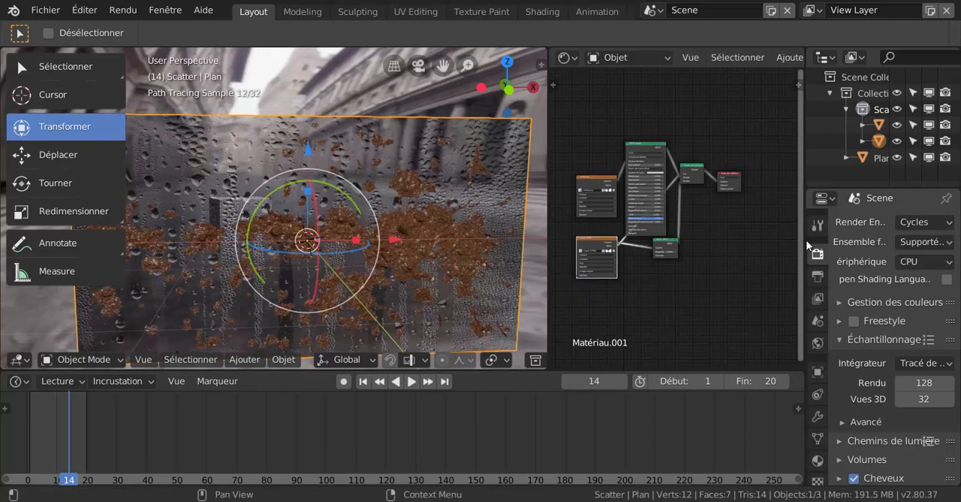
drag(806, 240, 865, 235)
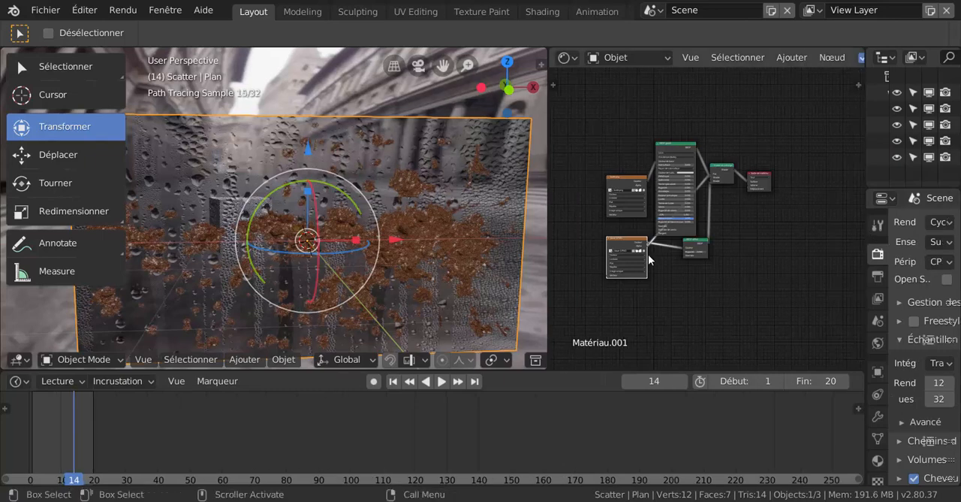
scroll(648, 253, up, 3)
scroll(723, 264, up, 3)
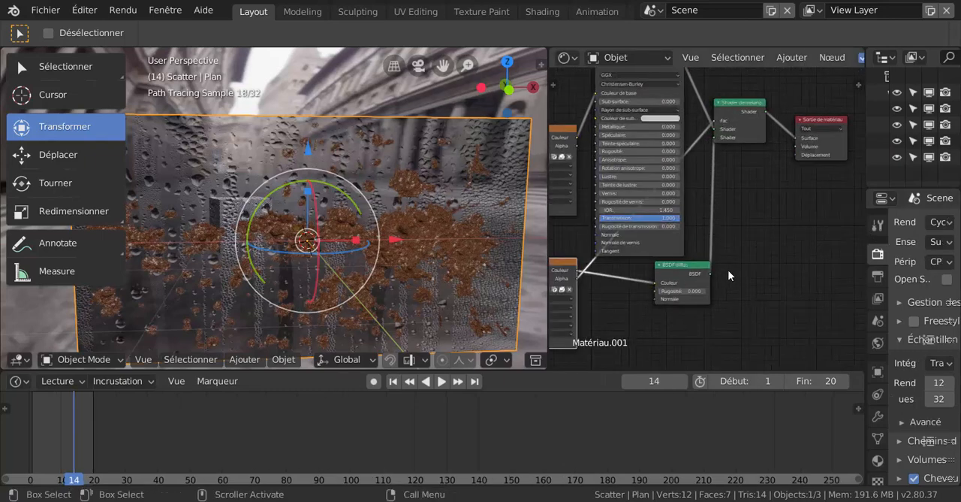
- Try a roughness of 1 on the Diffuse BSDF node and return it to 0
click(700, 300)
text(1)
key(Return)
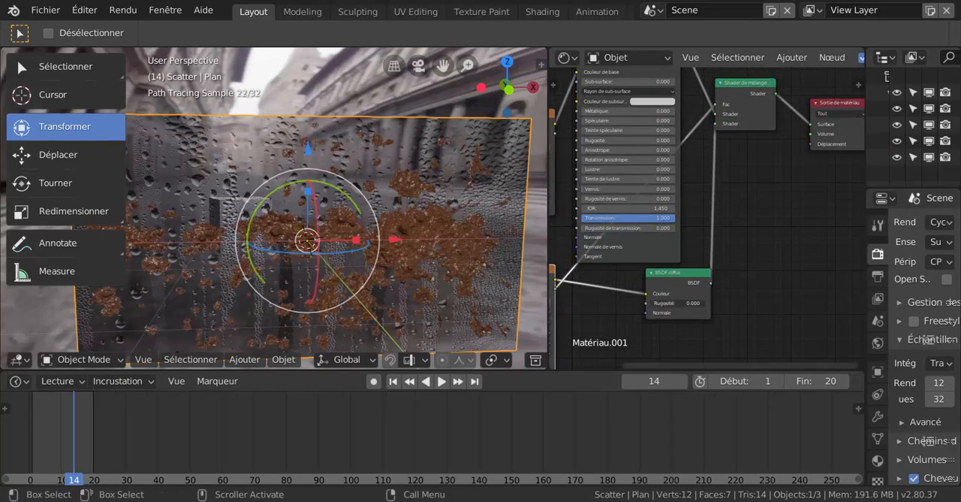
drag(700, 303, 652, 303)
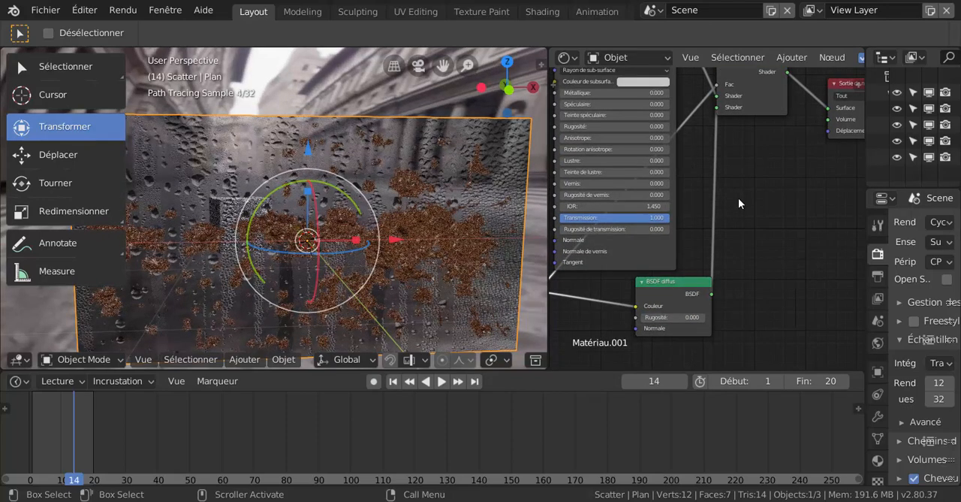
- Test a transmission of about 0.52 on the glass pane's Principled shader and restore it to 1.000
middle_drag(712, 261, 789, 239)
scroll(725, 230, up, 1)
scroll(725, 233, up, 2)
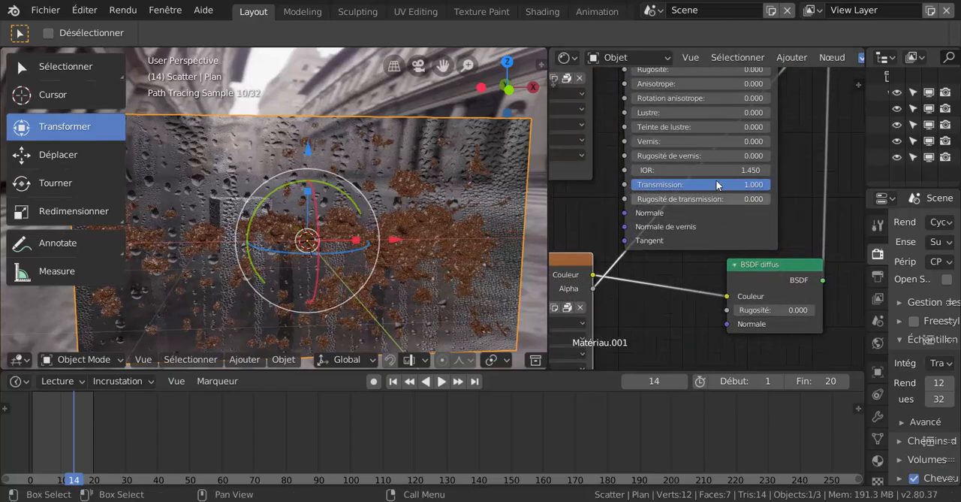
drag(698, 184, 630, 184)
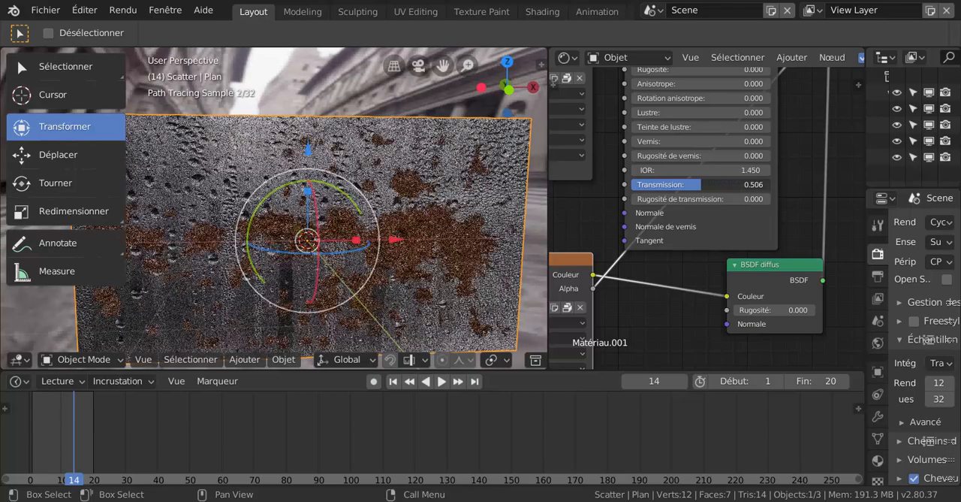
drag(702, 184, 703, 184)
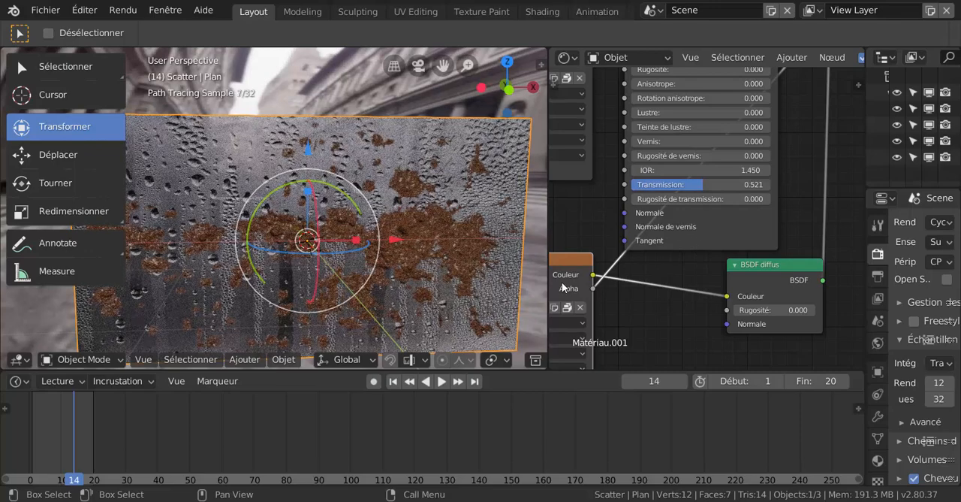
middle_drag(369, 235, 525, 259)
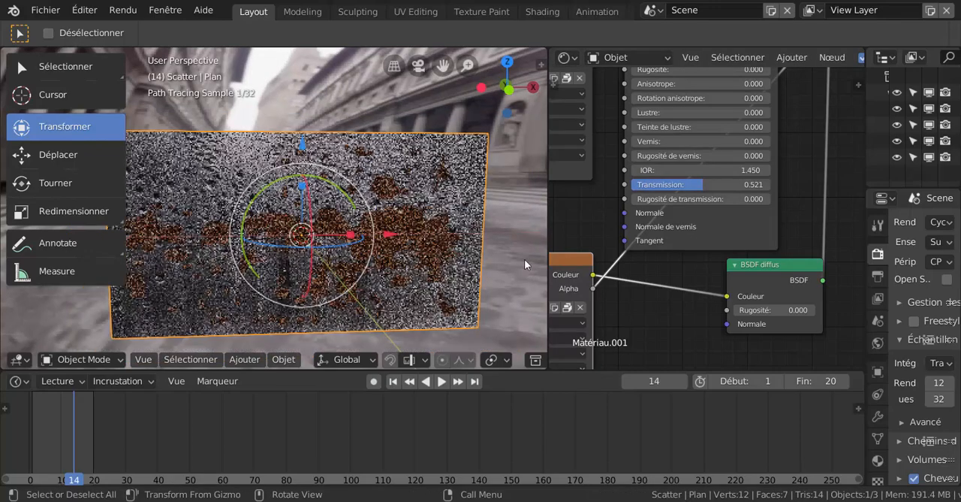
drag(689, 184, 751, 185)
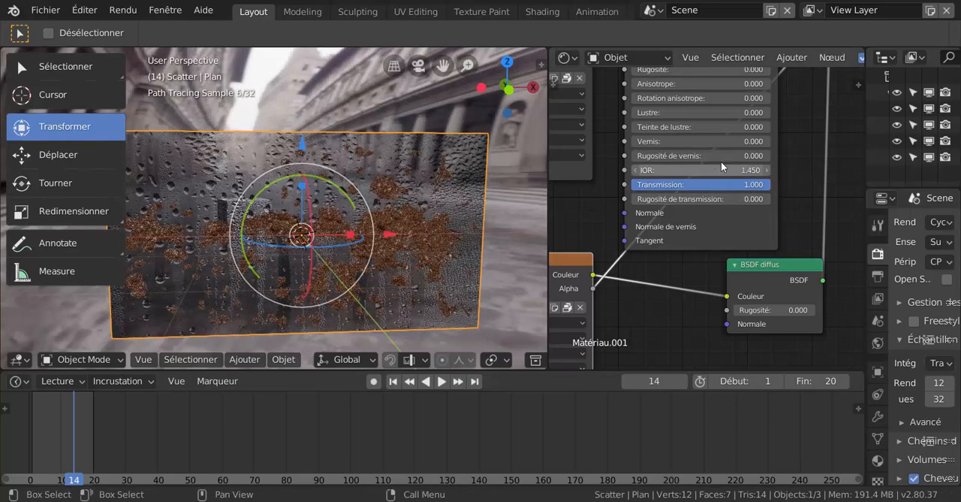
- Raise the IOR of the glass pane's Principled shader to 4.350
drag(731, 170, 789, 170)
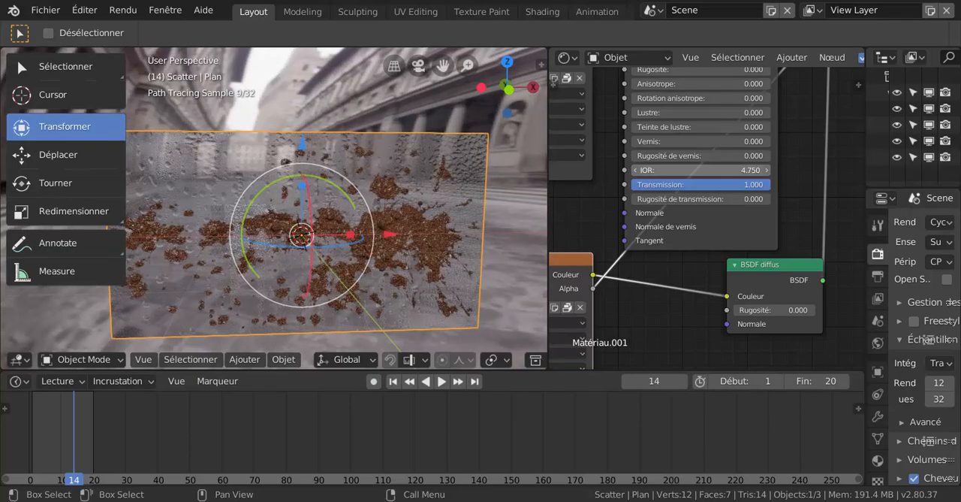
drag(790, 170, 777, 170)
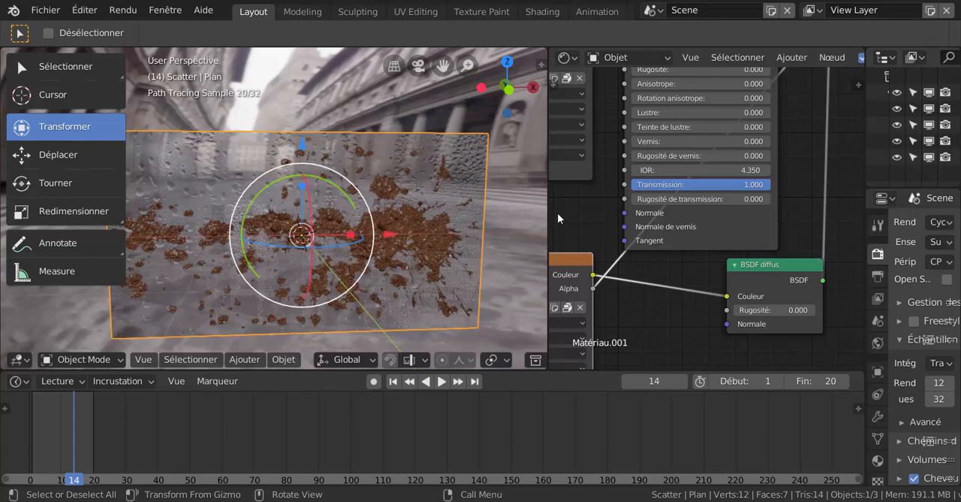
scroll(687, 265, down, 3)
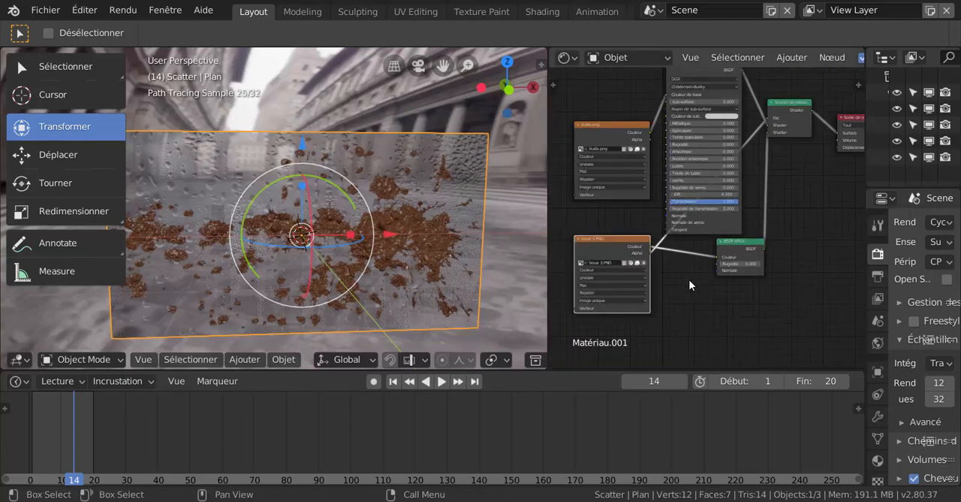
- Spread the glass material's nodes apart to open a gap between the buée.png texture and the Principled shader
middle_drag(631, 228, 629, 254)
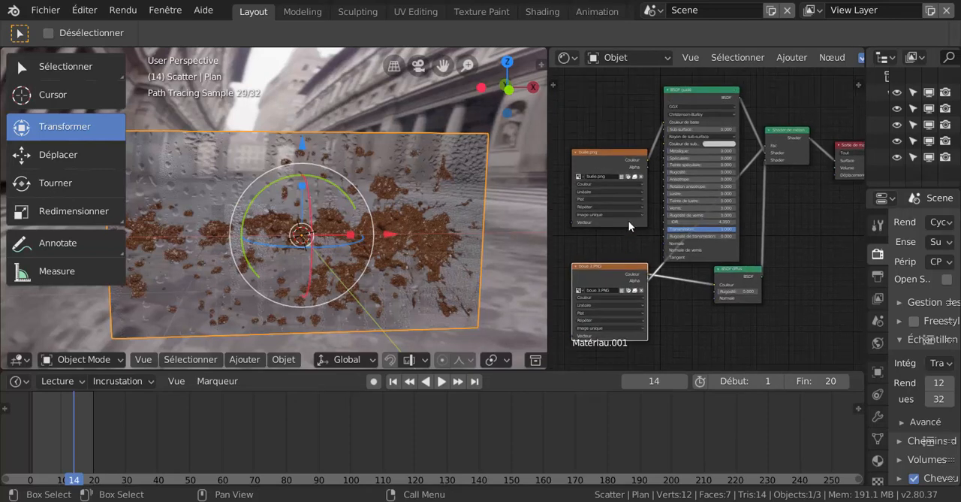
drag(600, 150, 577, 112)
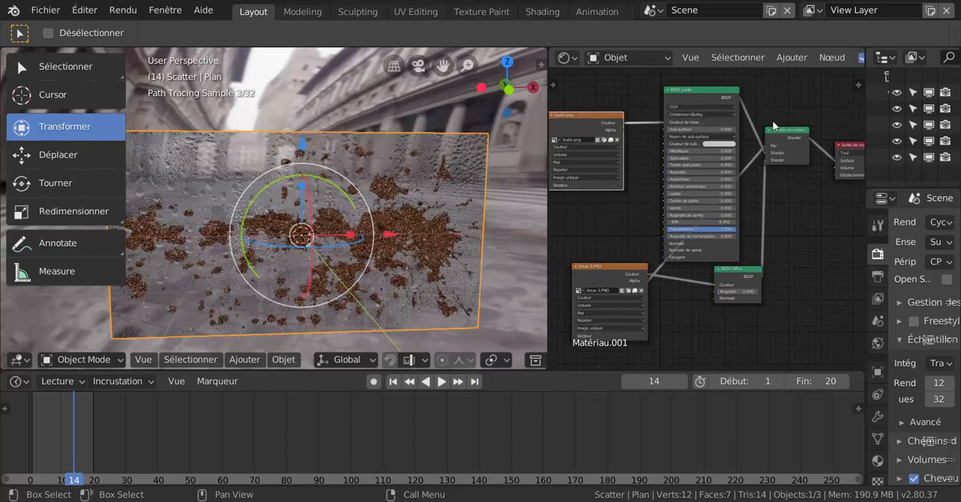
scroll(776, 255, down, 1)
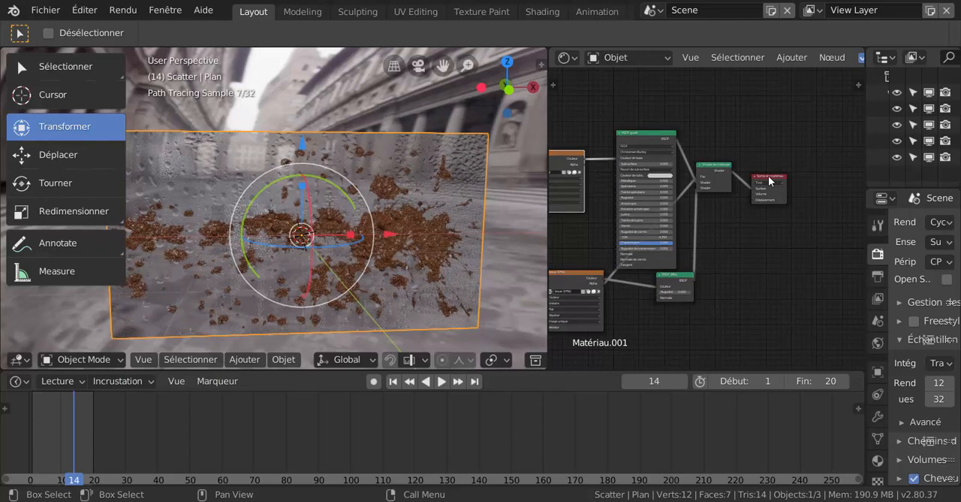
drag(771, 177, 831, 194)
drag(723, 166, 770, 176)
drag(640, 132, 669, 85)
middle_drag(622, 199, 707, 217)
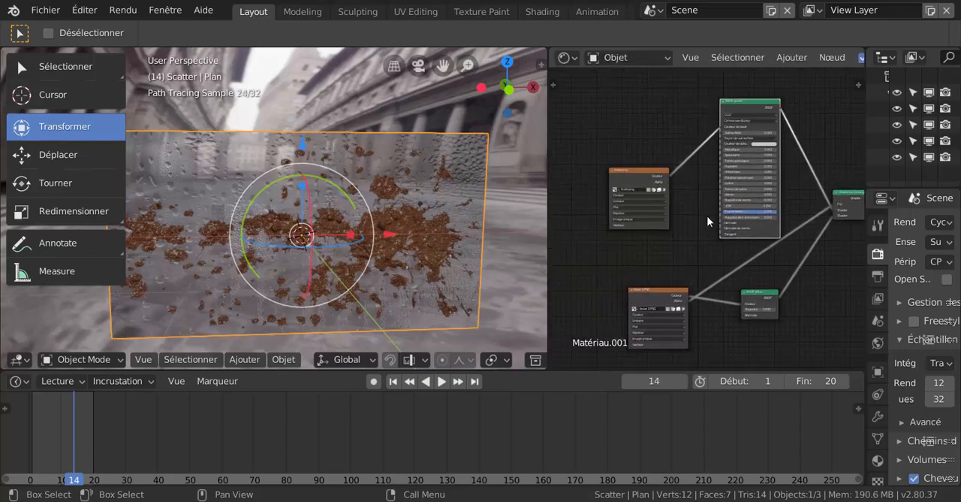
drag(650, 174, 633, 143)
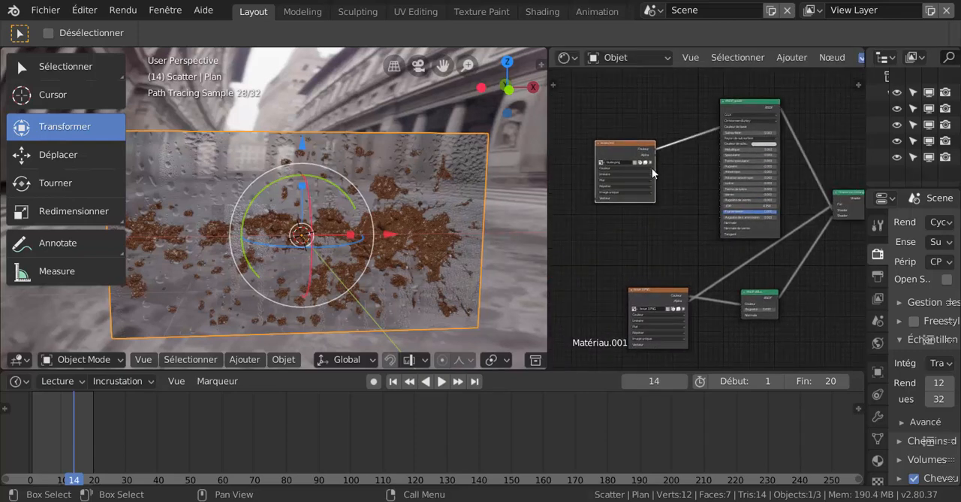
scroll(656, 175, up, 1)
scroll(656, 175, up, 1)
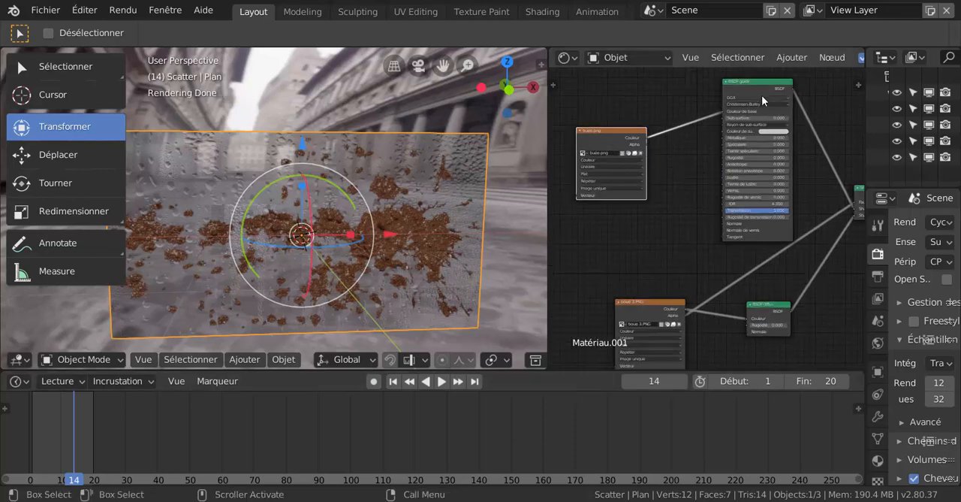
- Add a Bump node, feed its Height from the buée.png texture and link its Normal output to the Principled shader's Normal
click(793, 58)
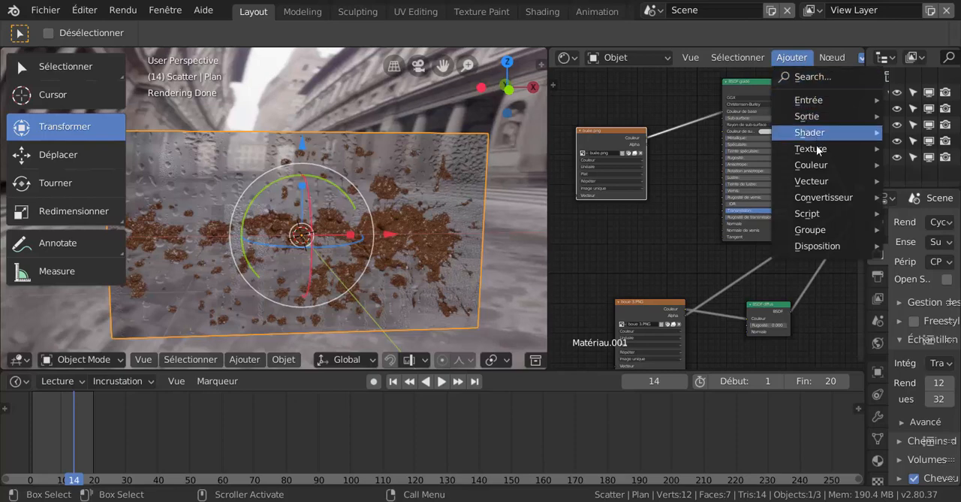
mouse_move(818, 152)
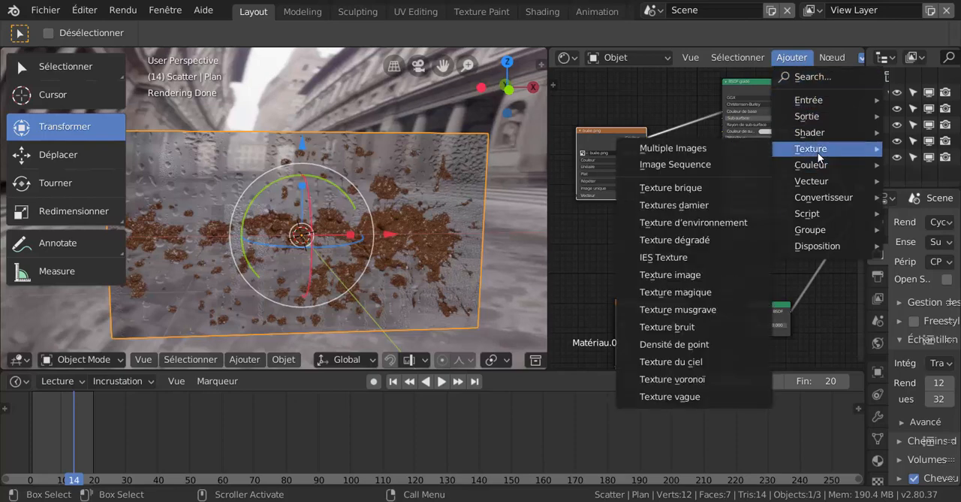
mouse_move(818, 173)
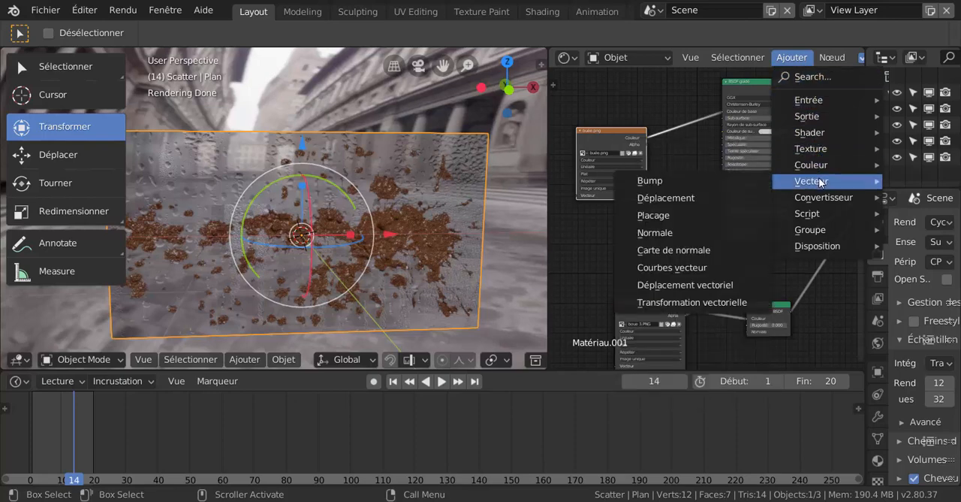
click(665, 181)
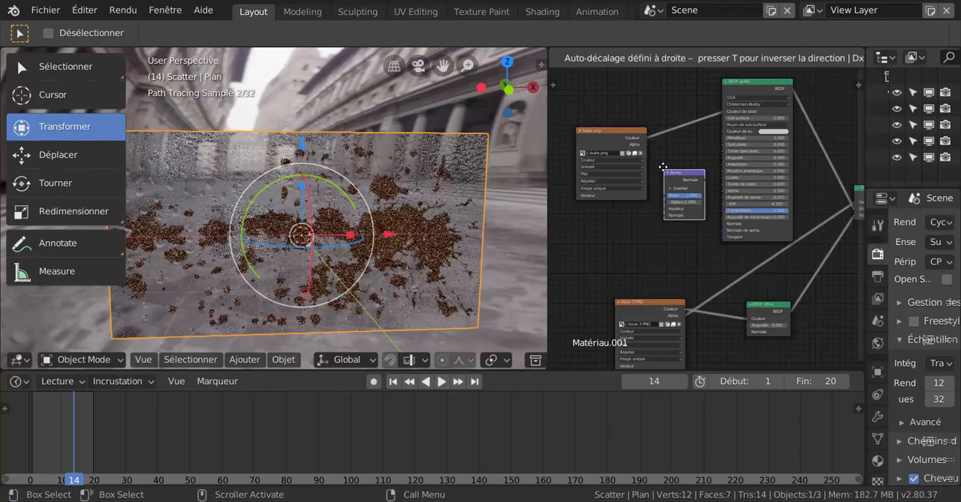
click(644, 153)
drag(647, 143, 665, 209)
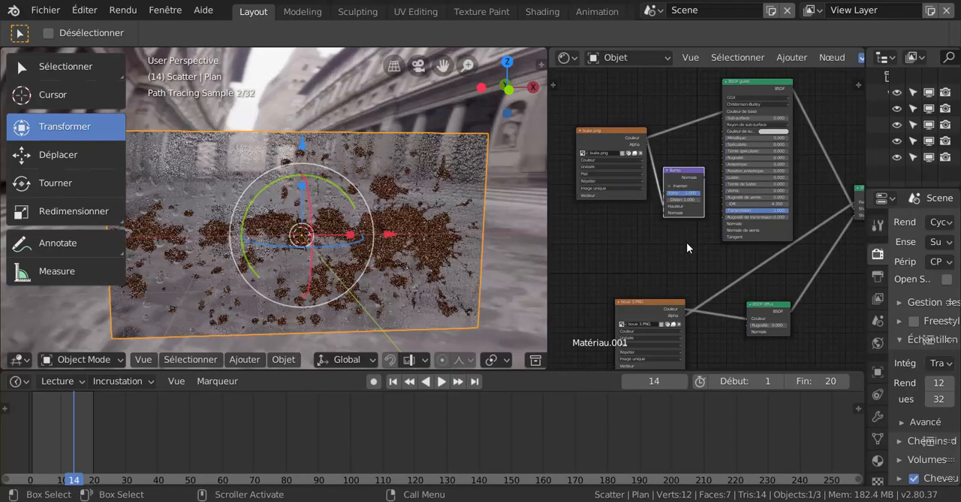
scroll(702, 212, up, 1)
drag(706, 166, 715, 228)
- Lower the Bump node's strength to 0.079 and check the effect on the whole pane
scroll(450, 283, up, 2)
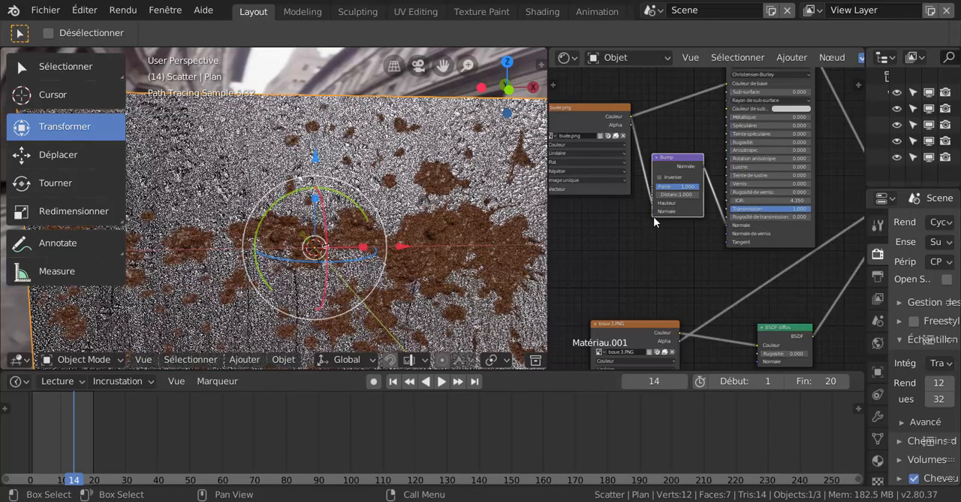
scroll(657, 240, up, 2)
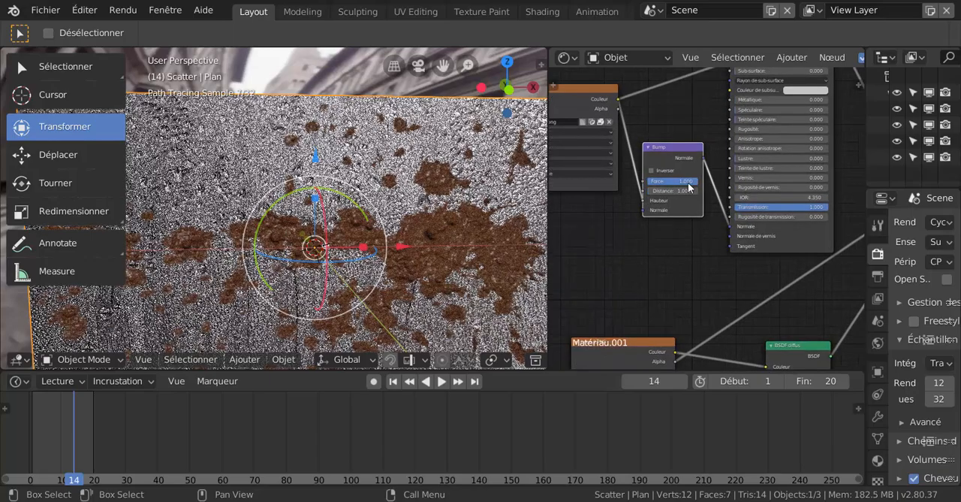
drag(691, 182, 644, 182)
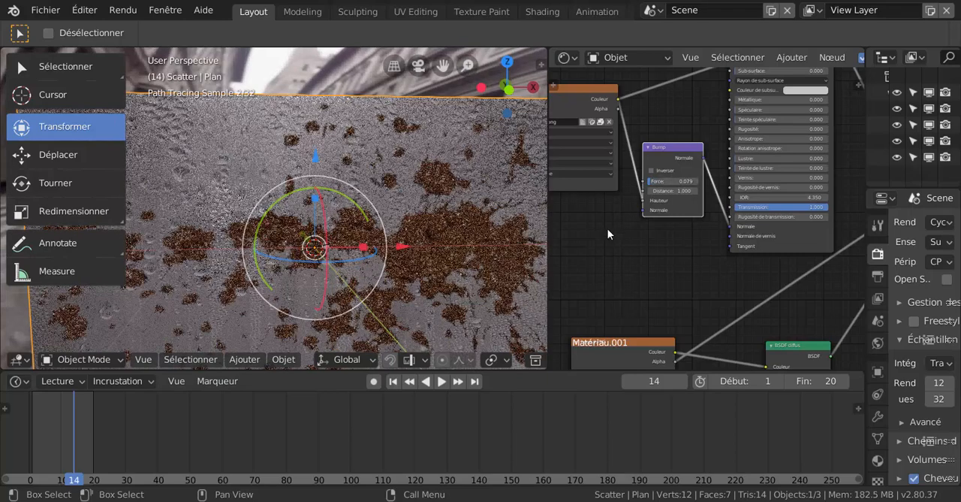
scroll(485, 263, down, 3)
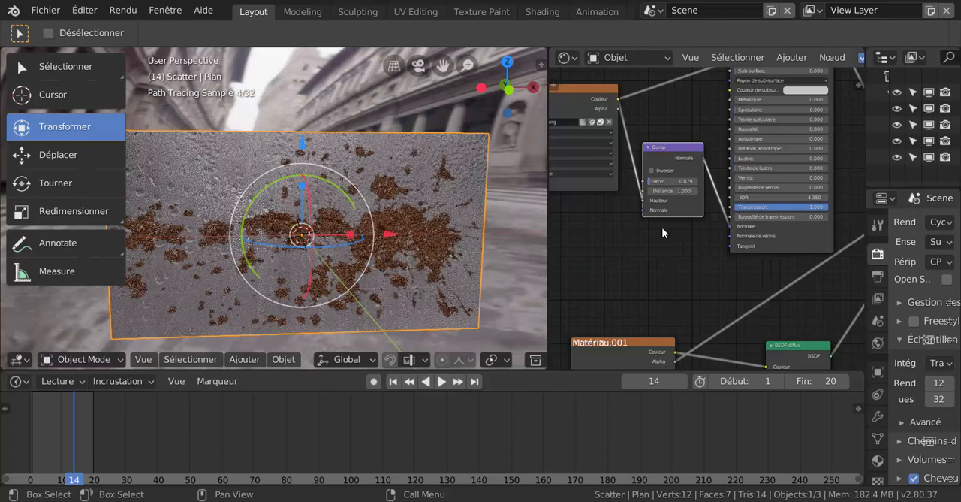
- Set the Bump node's strength to 0.134 and enable its Invert option
scroll(665, 223, up, 2)
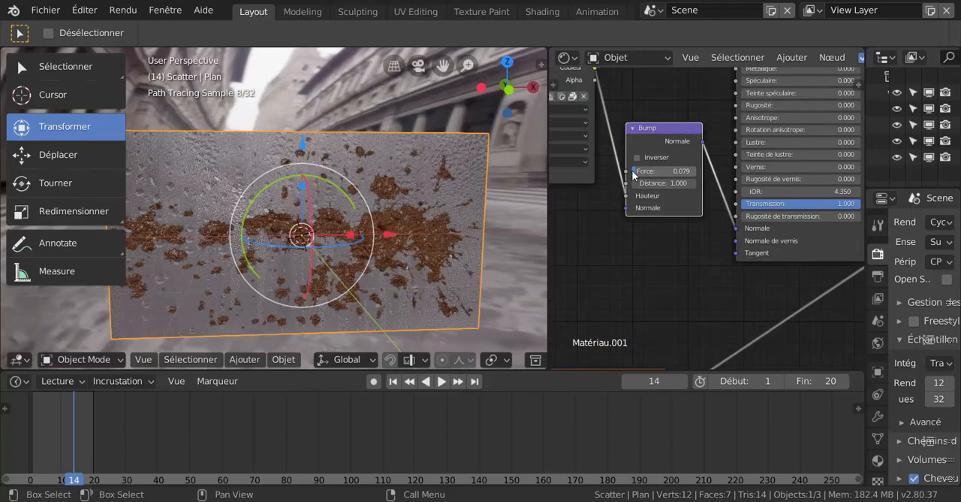
drag(634, 170, 661, 171)
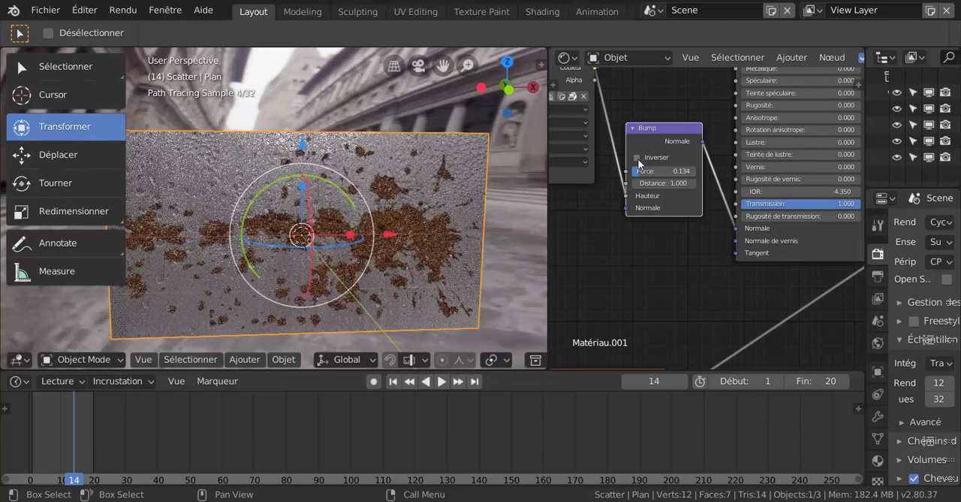
click(638, 158)
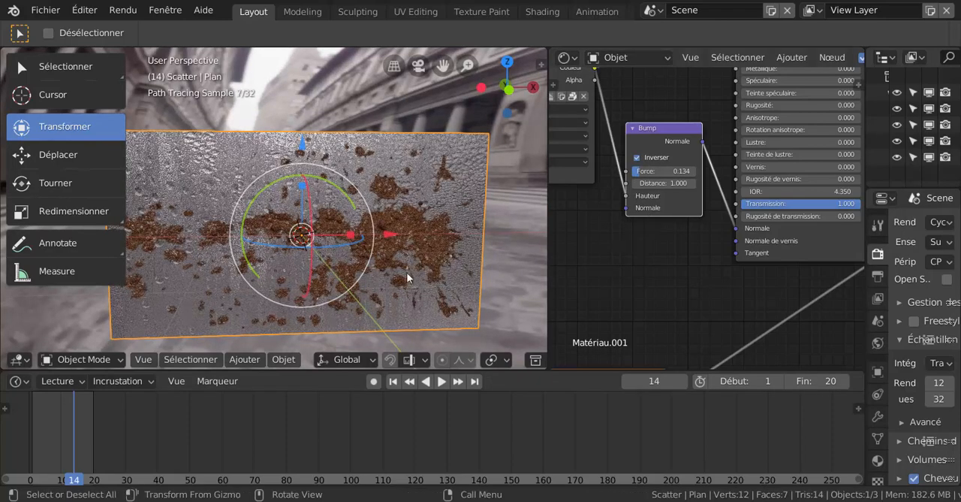
- Reduce the IOR of the glass pane's Principled shader to 0.450 and inspect the droplets from other angles
middle_drag(727, 253, 687, 264)
mouse_move(789, 194)
mouse_down()
mouse_move(760, 194)
mouse_move(786, 196)
mouse_up()
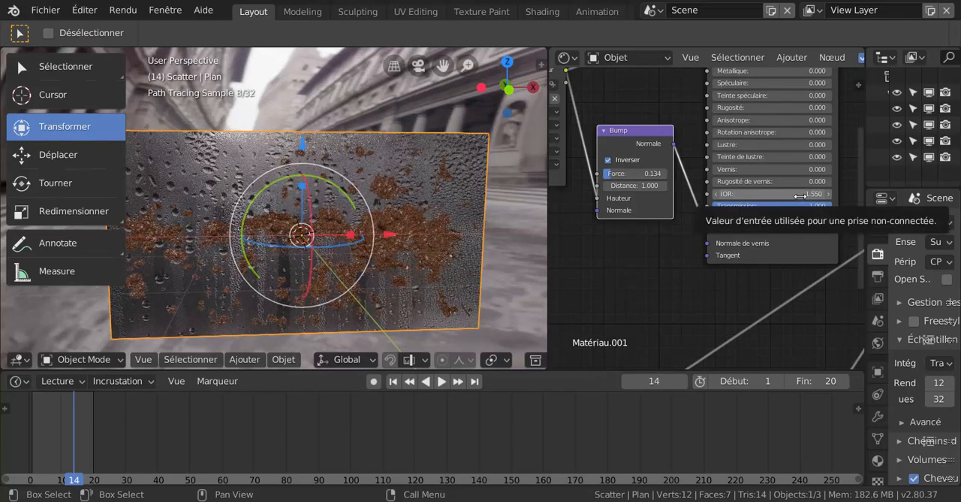
drag(801, 194, 733, 194)
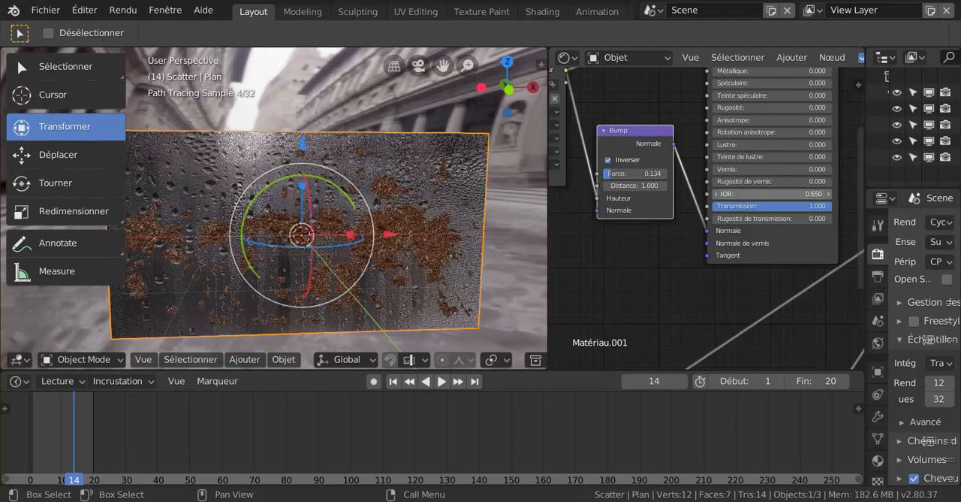
drag(733, 195, 718, 195)
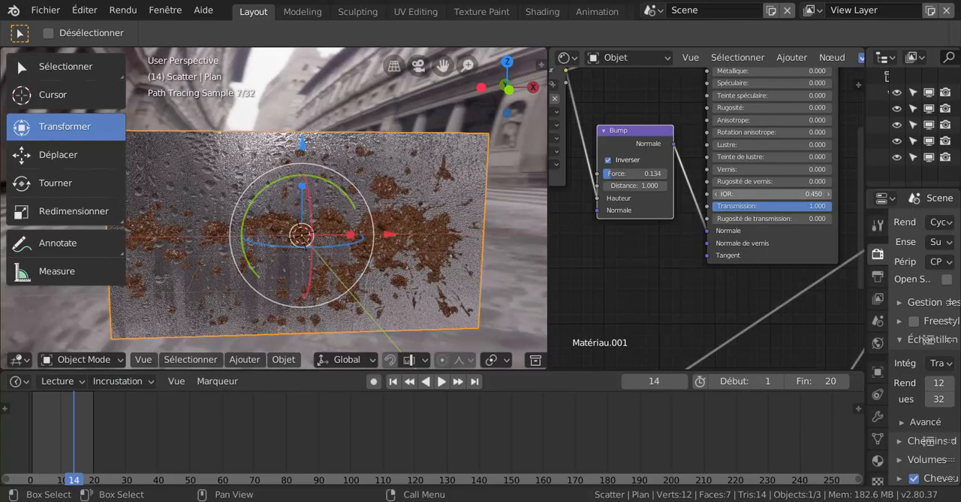
middle_drag(481, 280, 481, 256)
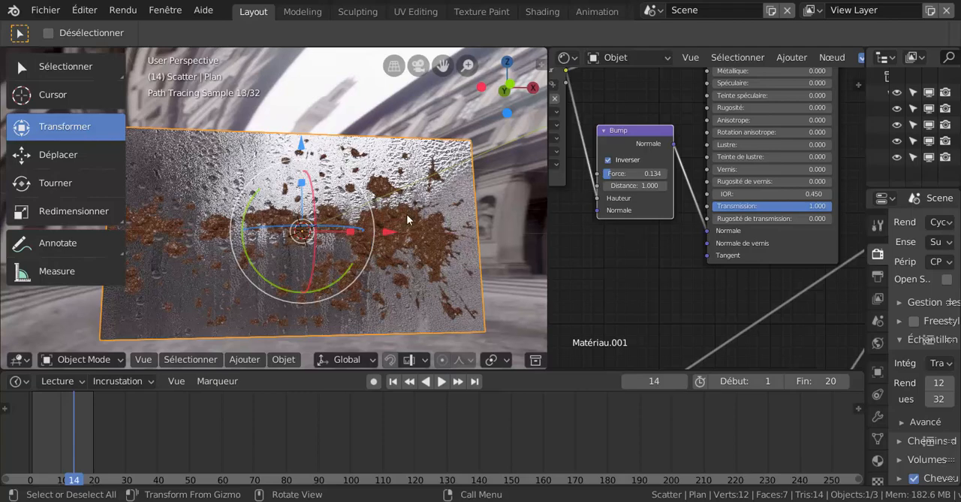
middle_drag(408, 219, 366, 226)
scroll(335, 250, up, 3)
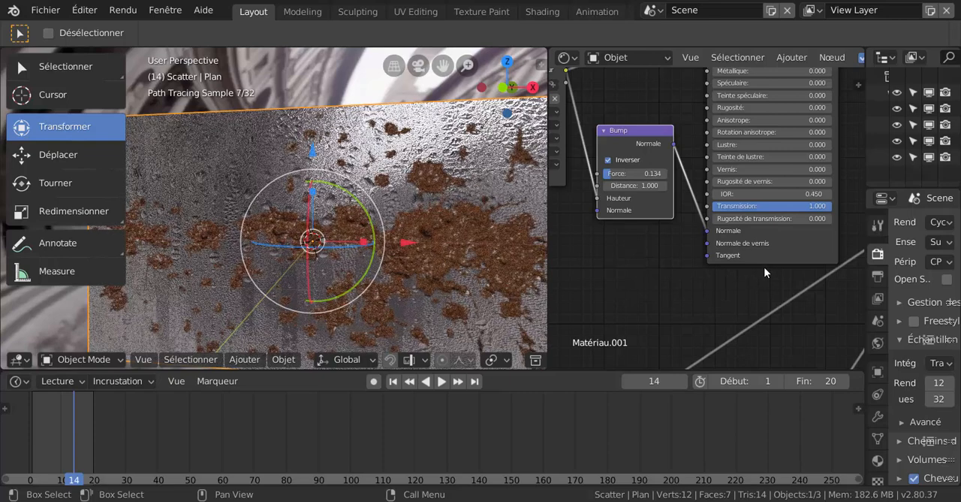
- Reconnect the buée.png texture's link to the Bump node's Height input
scroll(763, 267, up, 1)
scroll(659, 259, up, 2)
middle_drag(666, 251, 708, 288)
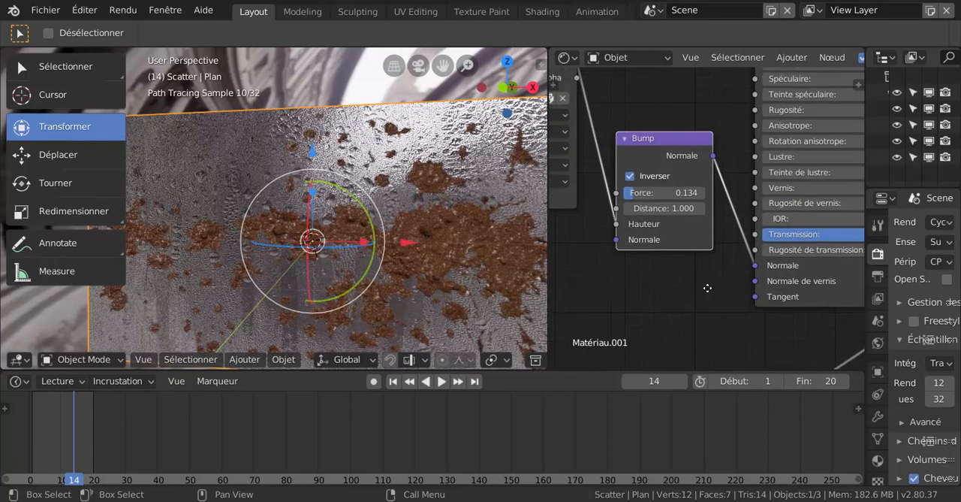
mouse_move(617, 229)
mouse_down()
mouse_move(619, 243)
mouse_move(617, 224)
mouse_up()
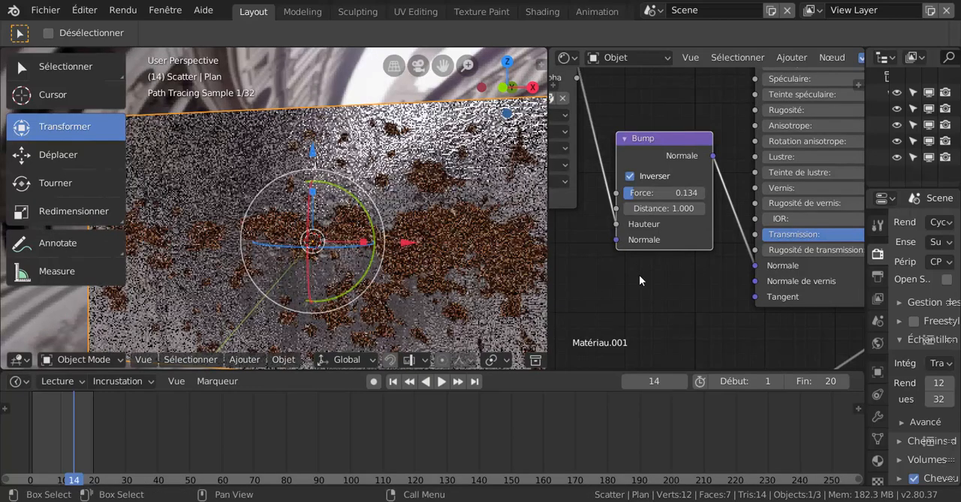
- Review how the Principled shader, mud texture and Diffuse shader feed the Mix Shader in the glass material
scroll(640, 278, down, 2)
scroll(729, 289, down, 1)
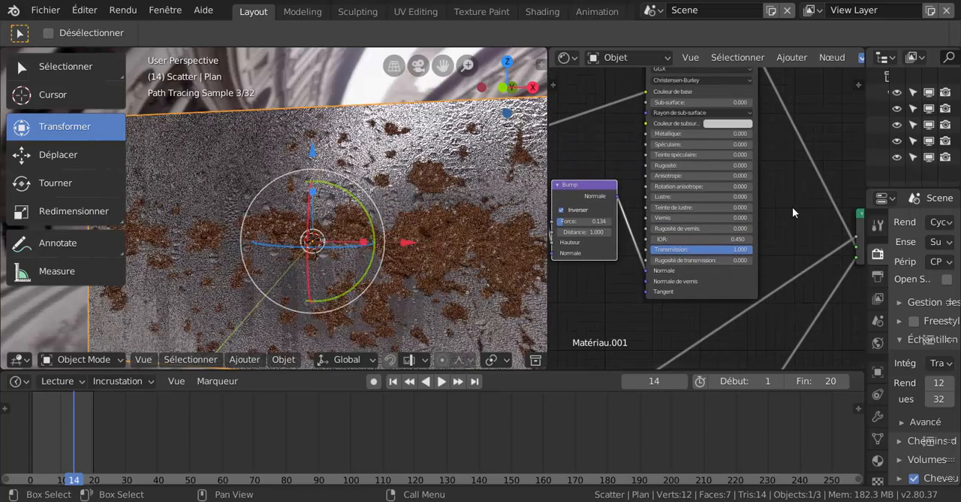
scroll(792, 206, down, 1)
middle_drag(811, 240, 726, 250)
scroll(726, 251, up, 1)
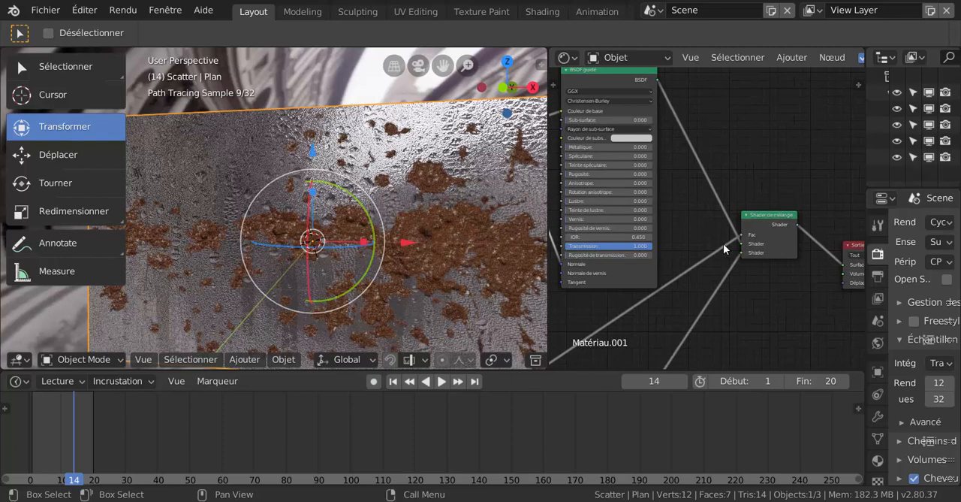
middle_drag(680, 219, 744, 188)
scroll(657, 246, up, 1)
scroll(657, 244, up, 1)
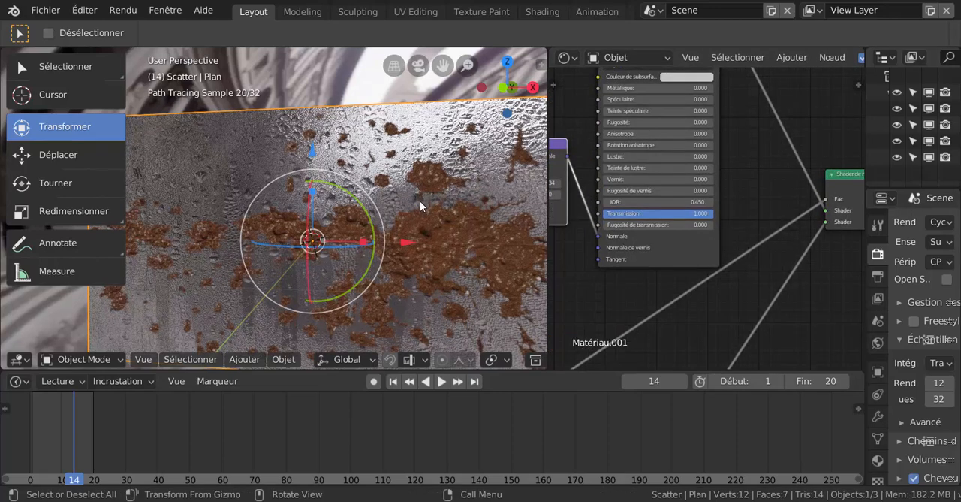
scroll(739, 193, down, 3)
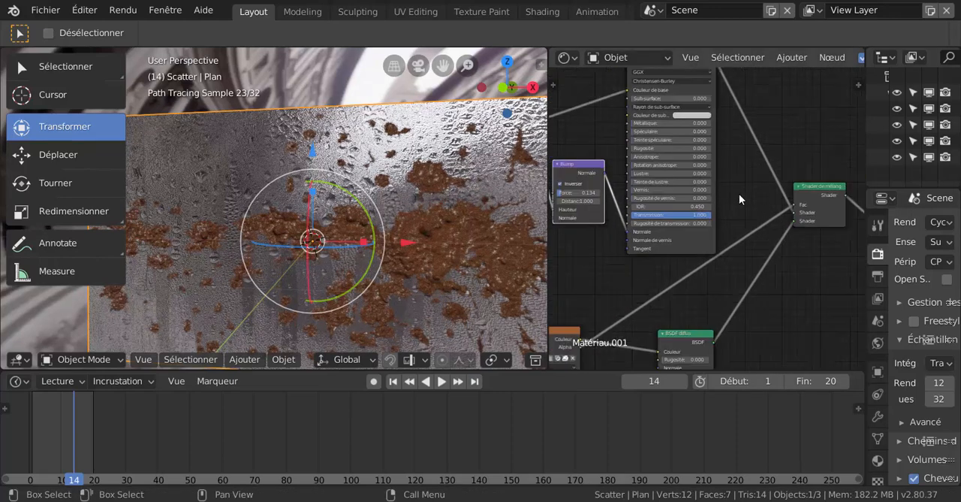
- Lower the Bump node's strength to 0.058 and check the whole pane from the front
middle_drag(624, 271, 695, 271)
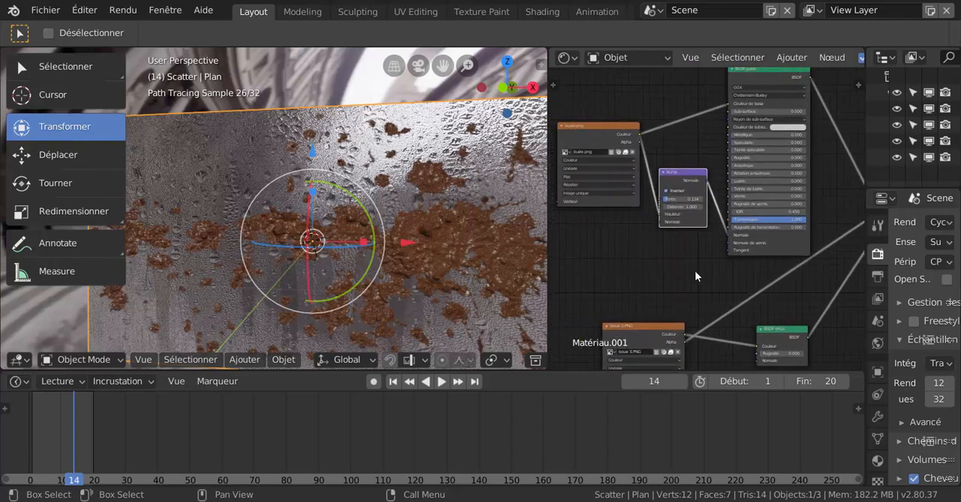
scroll(694, 266, up, 2)
scroll(621, 200, up, 1)
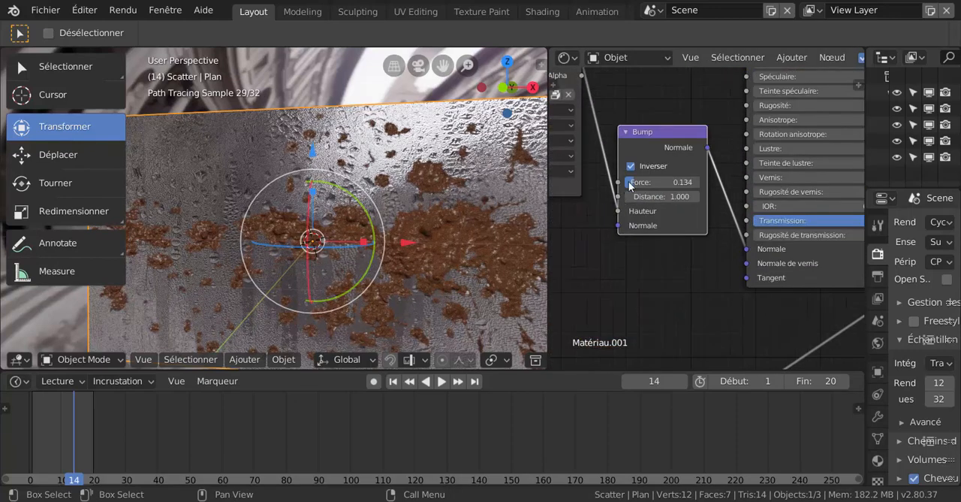
drag(635, 186, 582, 187)
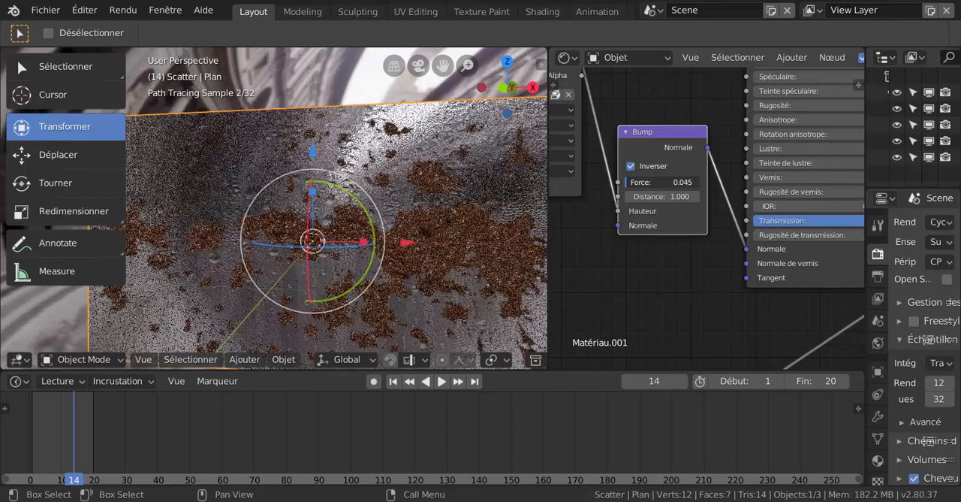
drag(661, 182, 664, 181)
scroll(432, 278, down, 4)
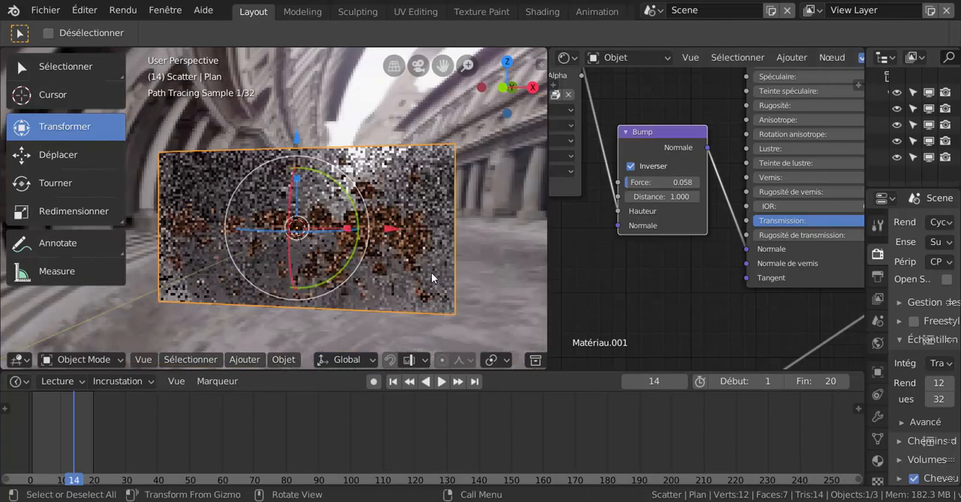
mouse_move(438, 277)
middle_down()
mouse_move(466, 279)
mouse_move(449, 278)
middle_up()
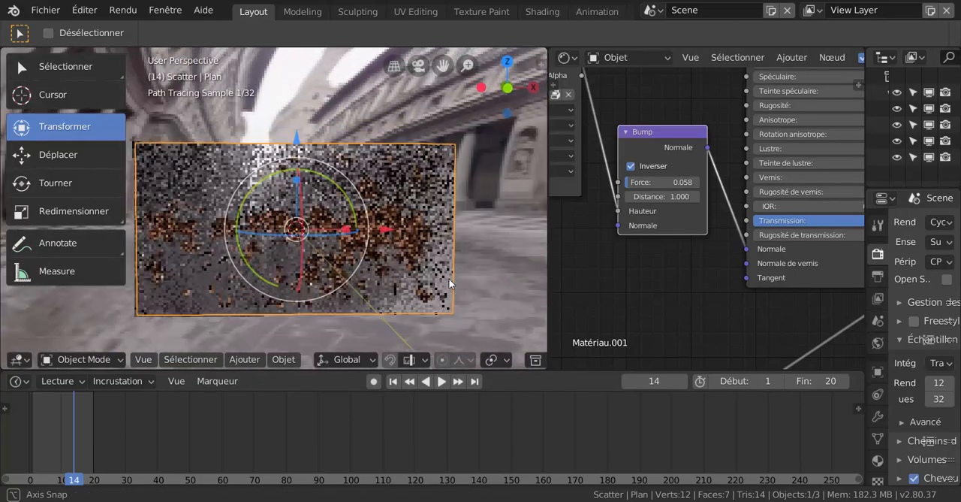
scroll(636, 270, down, 1)
scroll(637, 274, down, 2)
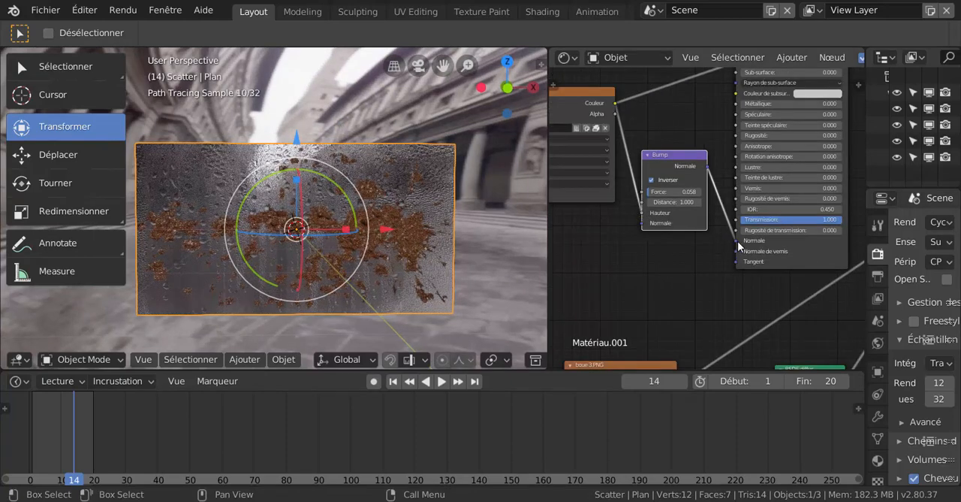
- Disconnect the Bump node from the Principled shader's Normal input and inspect the glass pane from other angles
drag(736, 245, 736, 241)
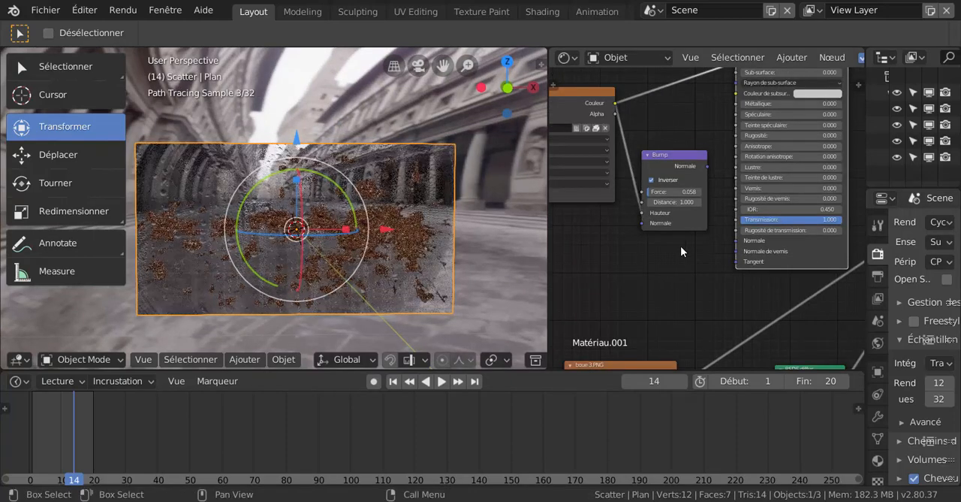
mouse_move(412, 290)
middle_down()
mouse_move(398, 294)
mouse_move(422, 304)
middle_up()
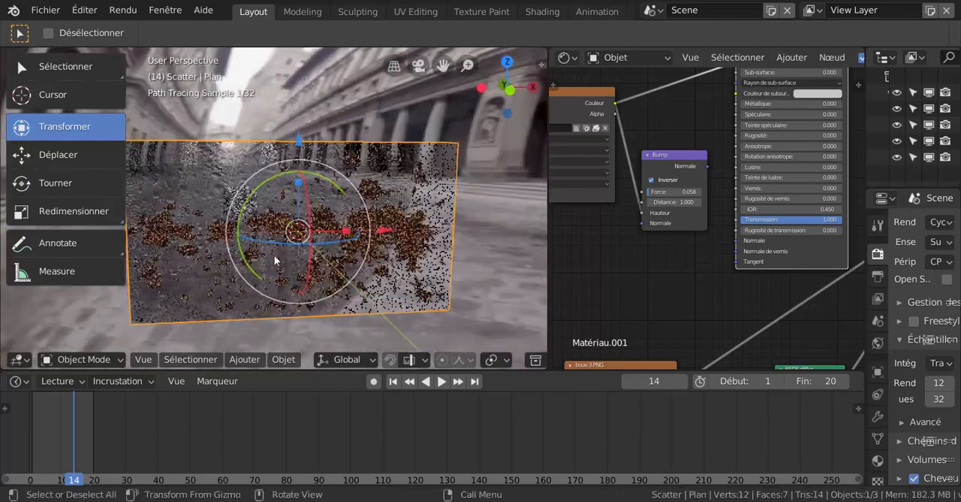
middle_drag(171, 194, 223, 217)
scroll(224, 217, down, 5)
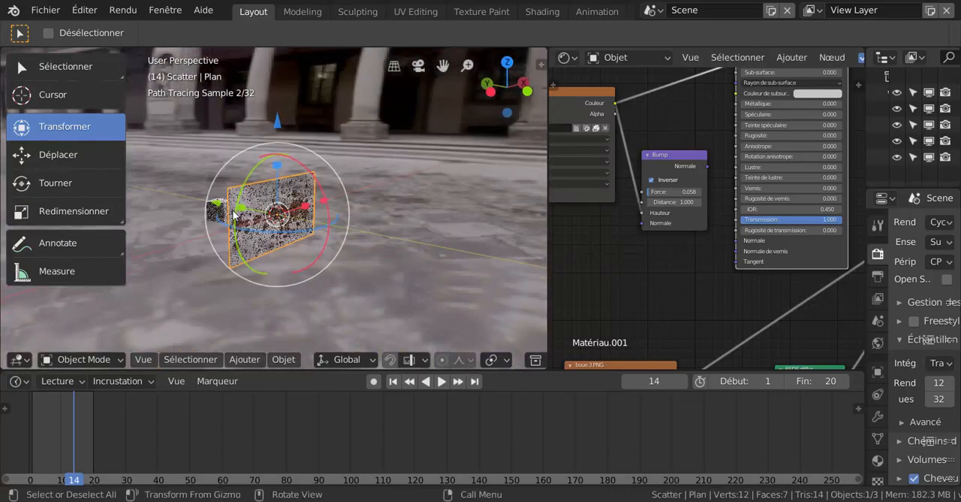
drag(217, 210, 242, 222)
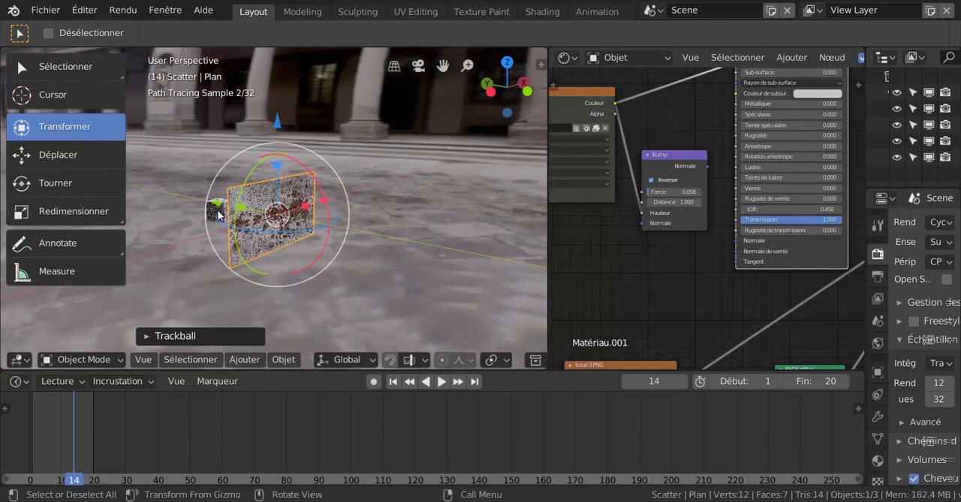
- Move the cube behind the glass pane slightly upward and check its placement through the pane from the front
middle_drag(279, 241, 238, 249)
scroll(209, 241, up, 3)
click(150, 230)
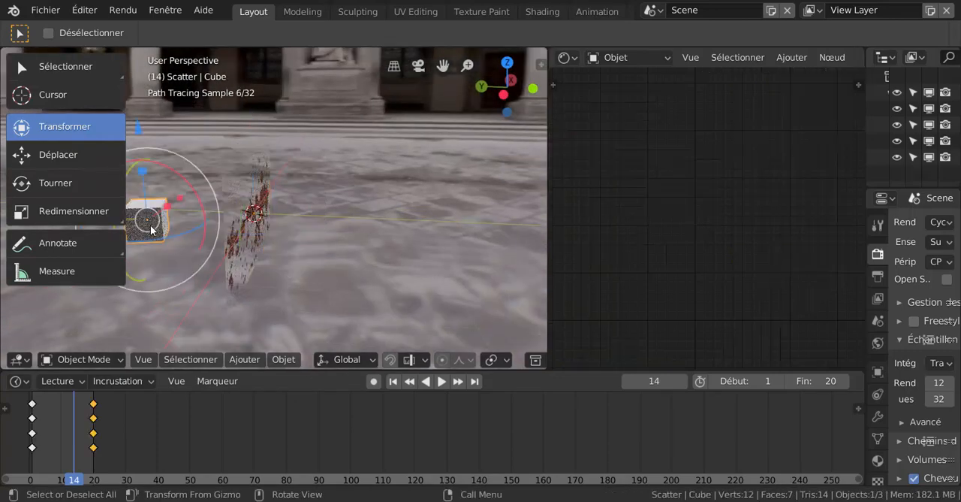
drag(150, 229, 153, 209)
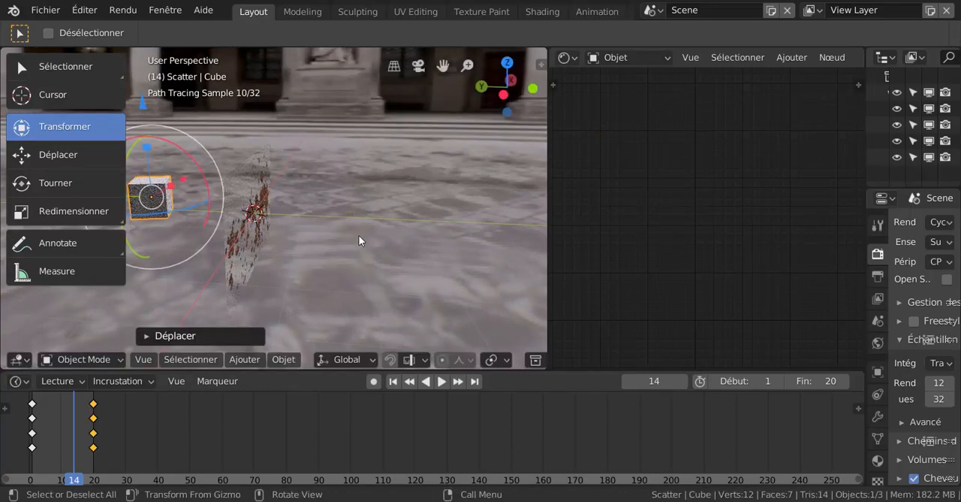
key(KP_1)
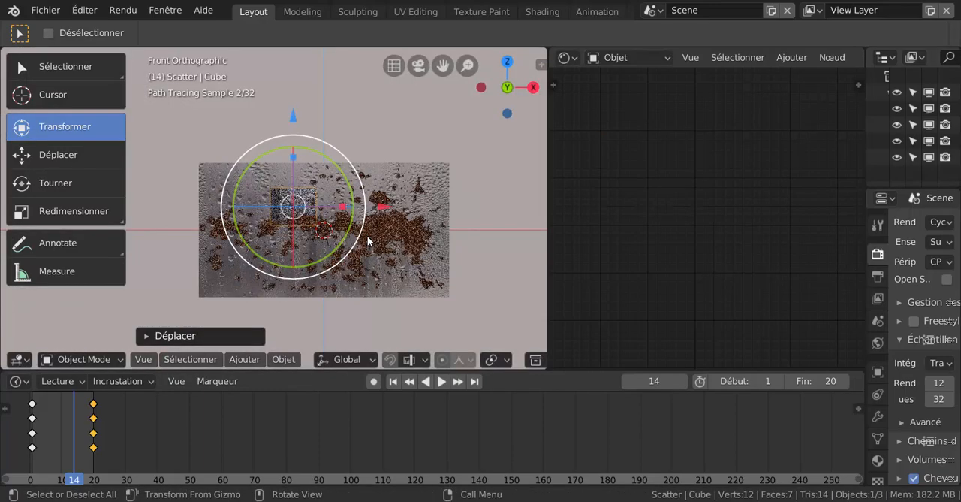
scroll(361, 240, up, 4)
scroll(360, 240, down, 3)
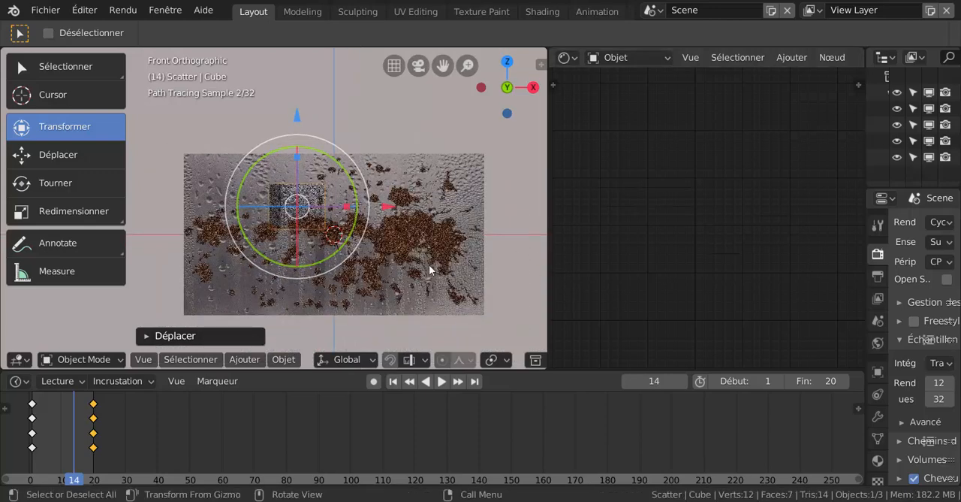
- Reselect the glass pane, reconnect the Bump node's Normal output to the Principled shader's Normal input and examine the droplets up close
click(430, 264)
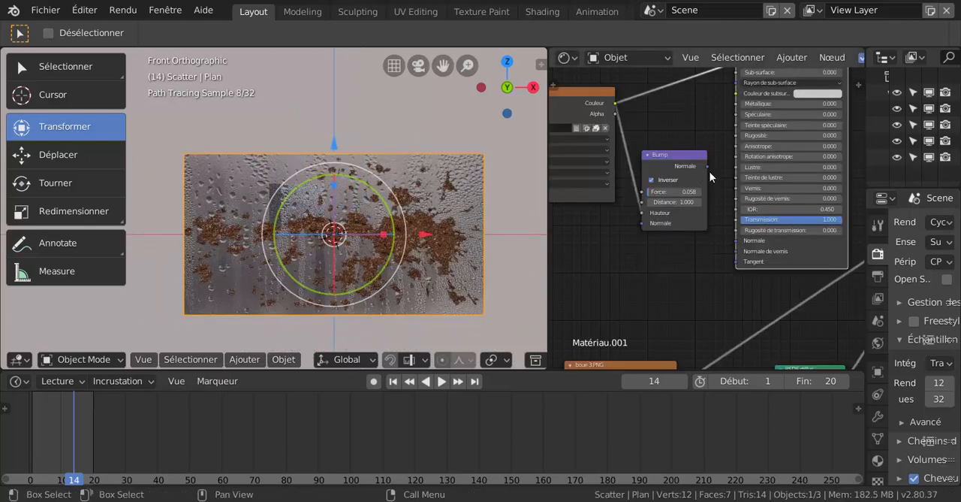
drag(706, 166, 735, 242)
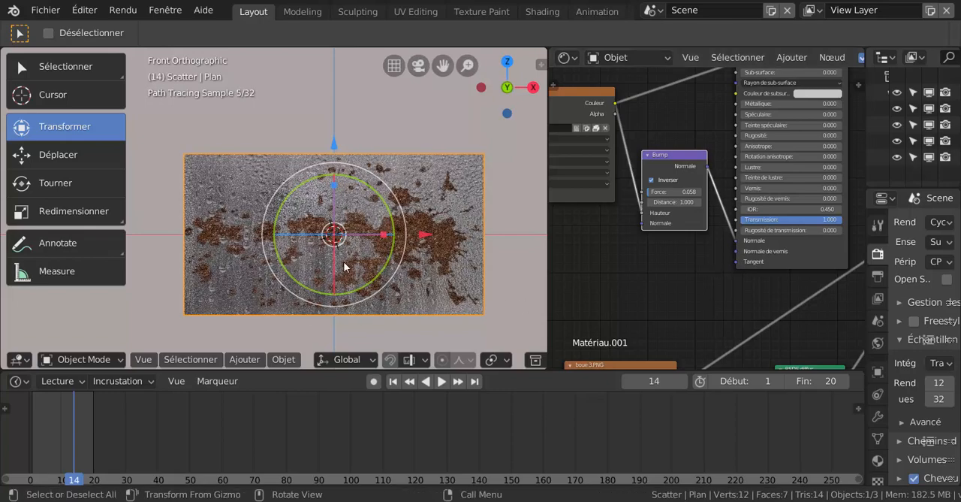
scroll(336, 232, up, 2)
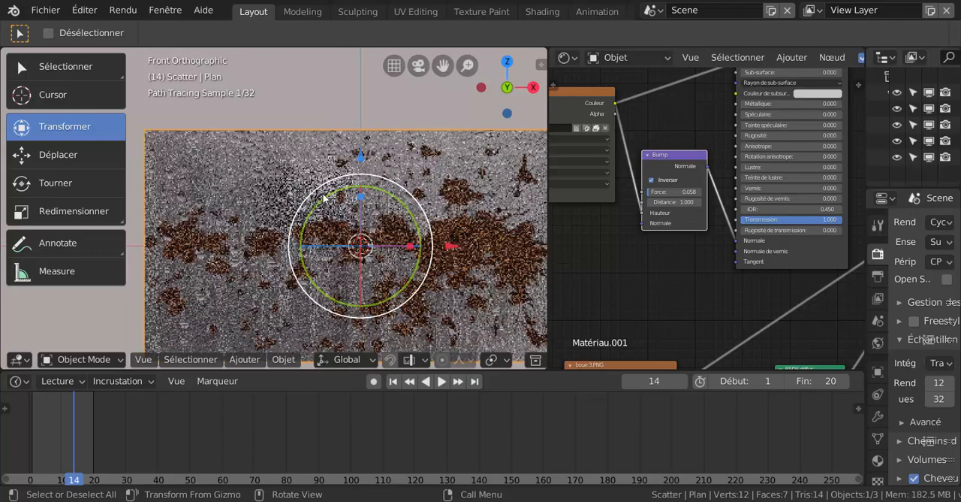
scroll(650, 277, up, 2)
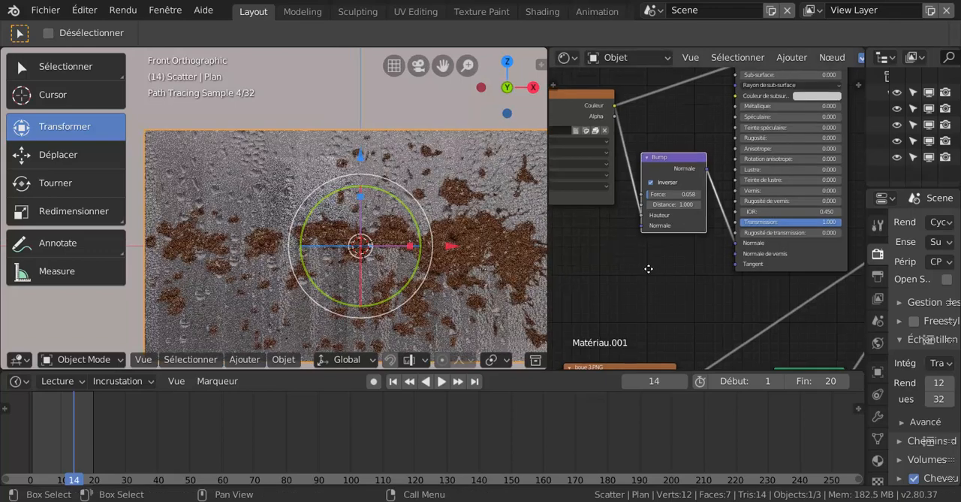
scroll(646, 274, up, 1)
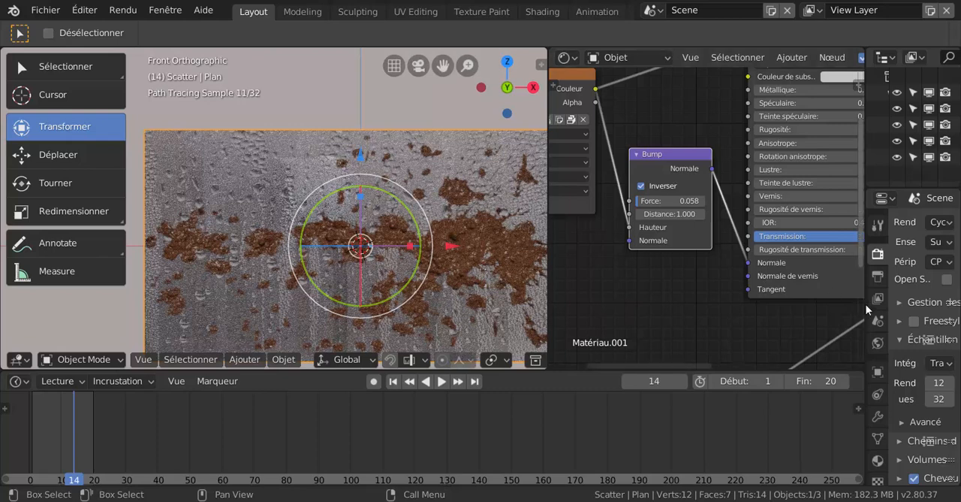
- Give the cube behind the pane a new material with a red base colour
drag(865, 308, 706, 308)
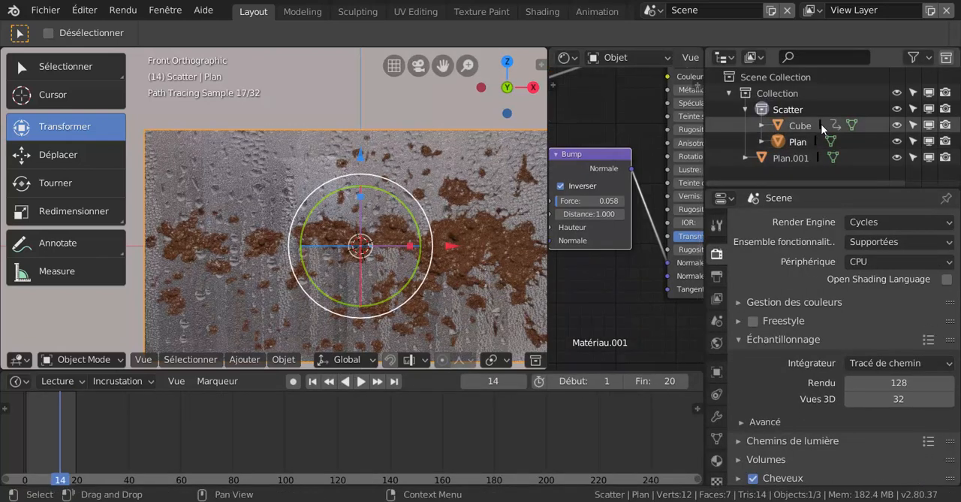
click(802, 125)
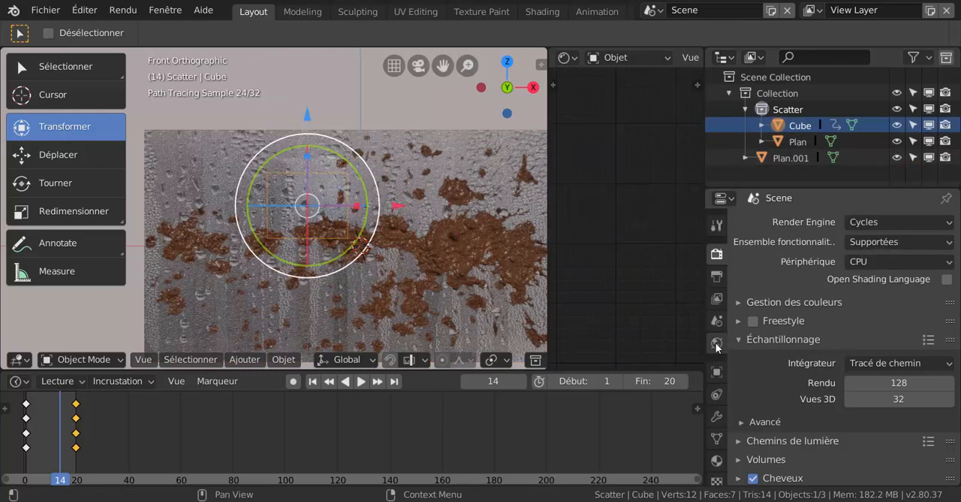
click(717, 461)
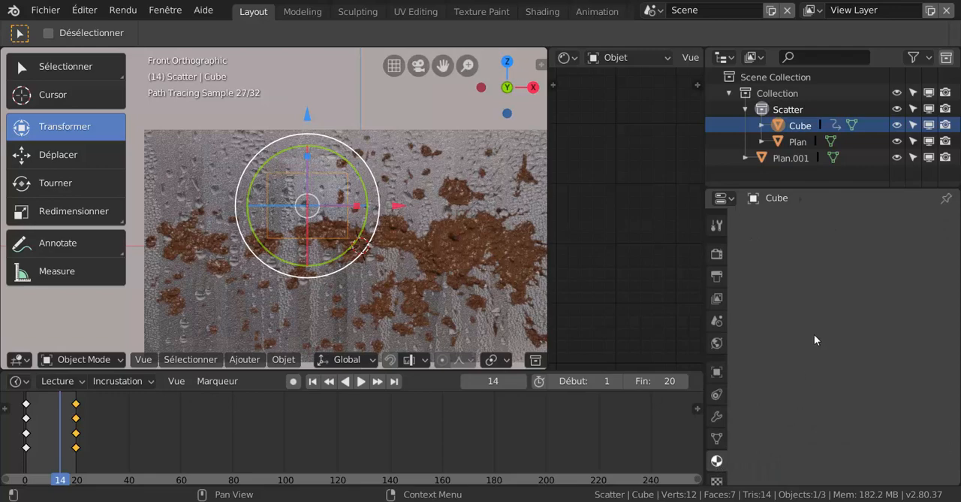
click(826, 276)
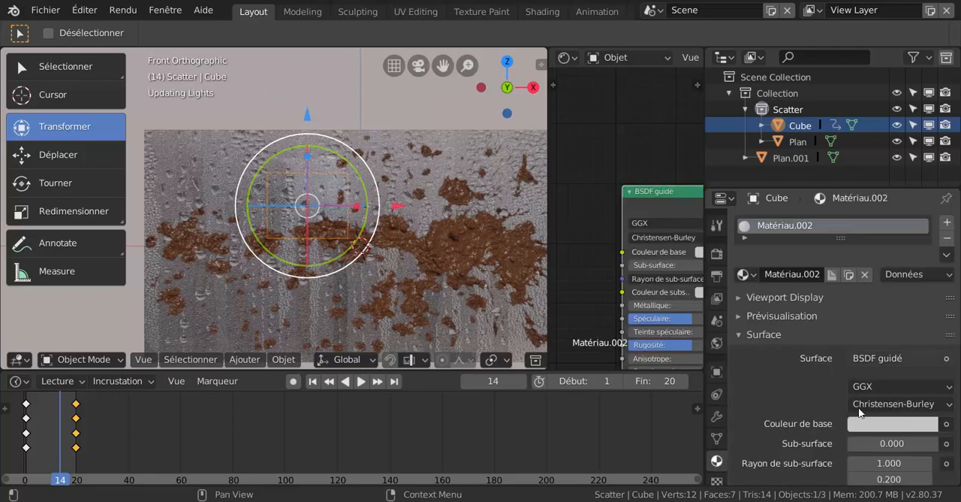
click(880, 426)
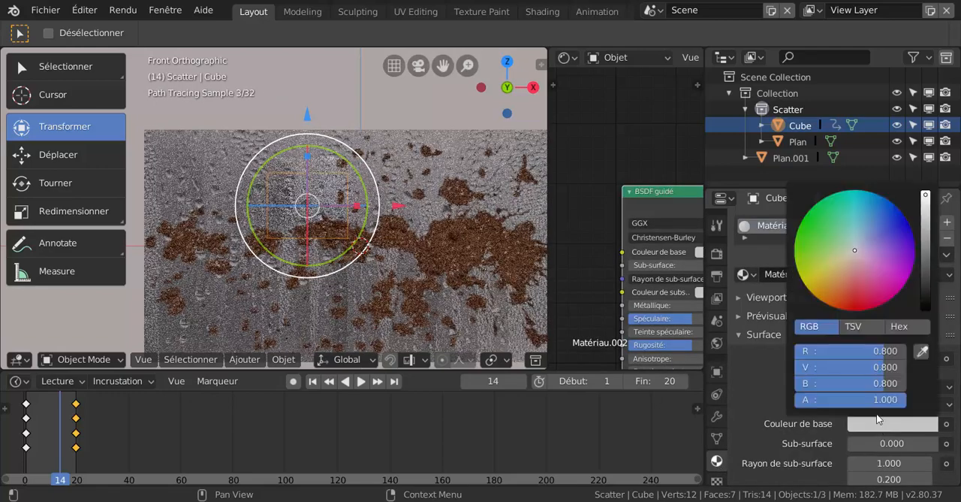
click(849, 293)
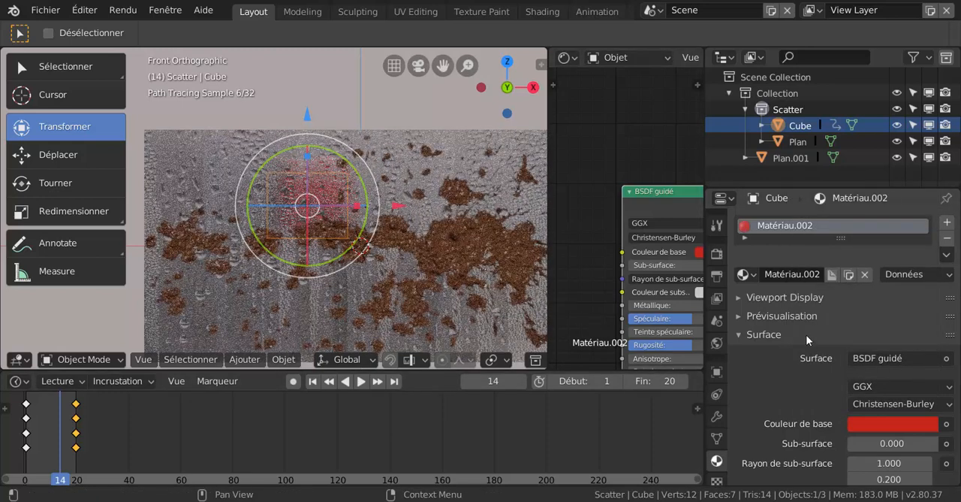
scroll(806, 334, down, 5)
scroll(806, 334, up, 4)
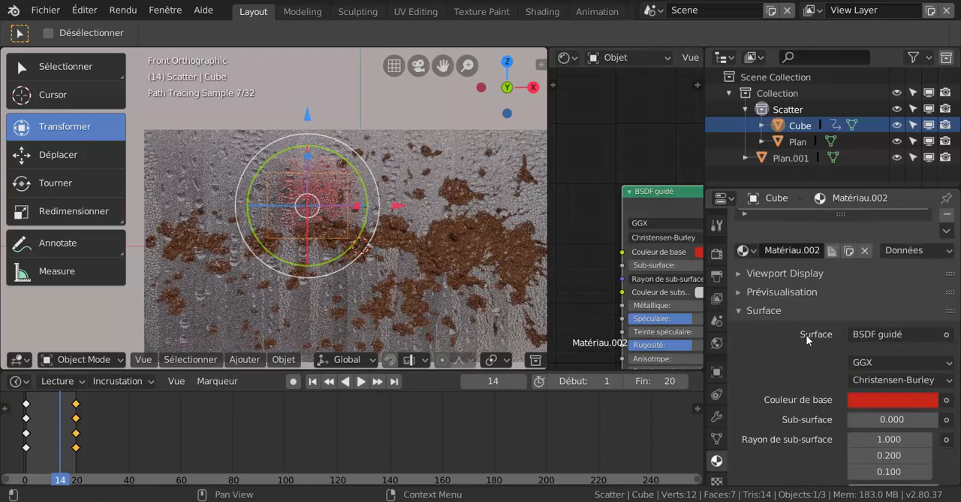
- Return to the render settings, reselect the glass pane and enlarge the node editor around its material nodes
click(716, 255)
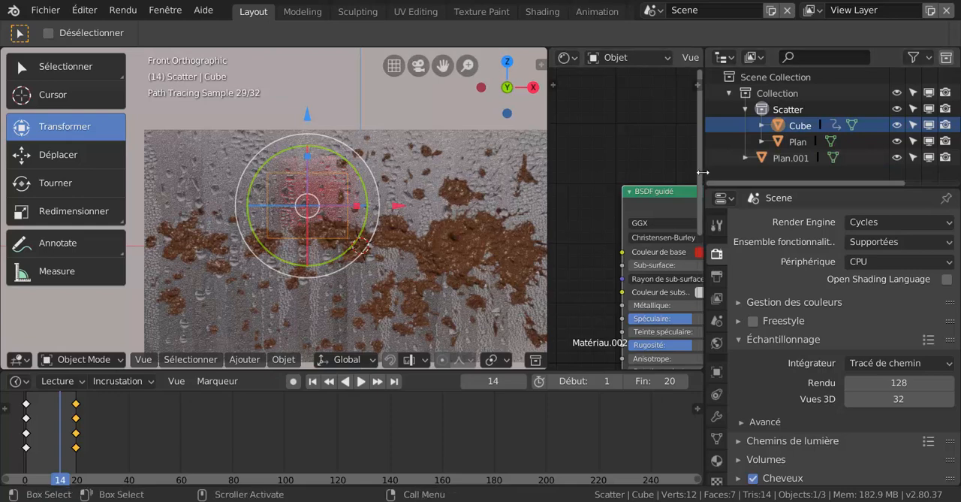
drag(704, 171, 813, 170)
middle_drag(666, 167, 667, 136)
scroll(667, 136, down, 4)
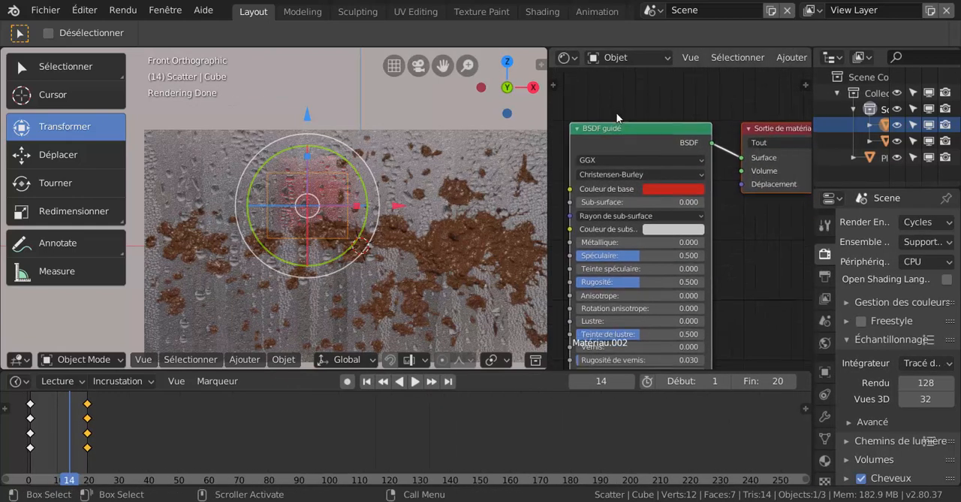
click(443, 257)
scroll(657, 261, up, 3)
middle_drag(650, 253, 687, 295)
scroll(676, 287, down, 4)
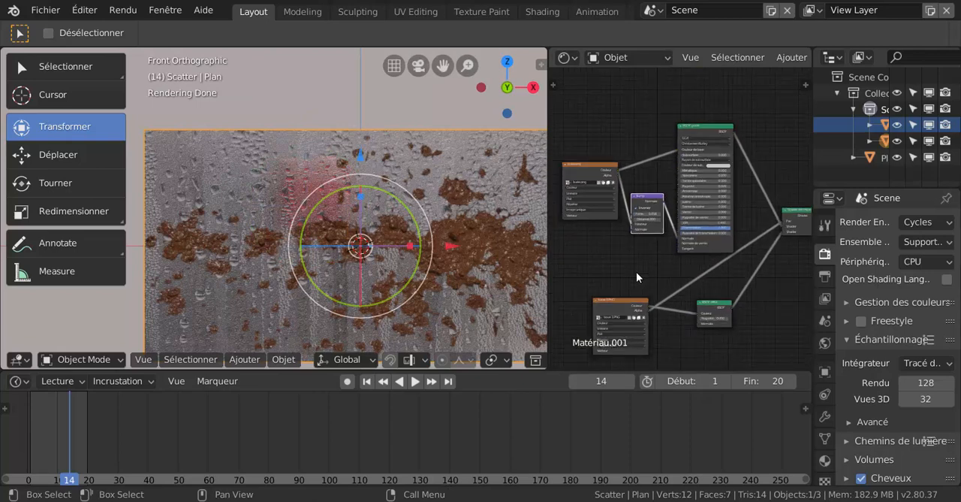
scroll(640, 272, down, 3)
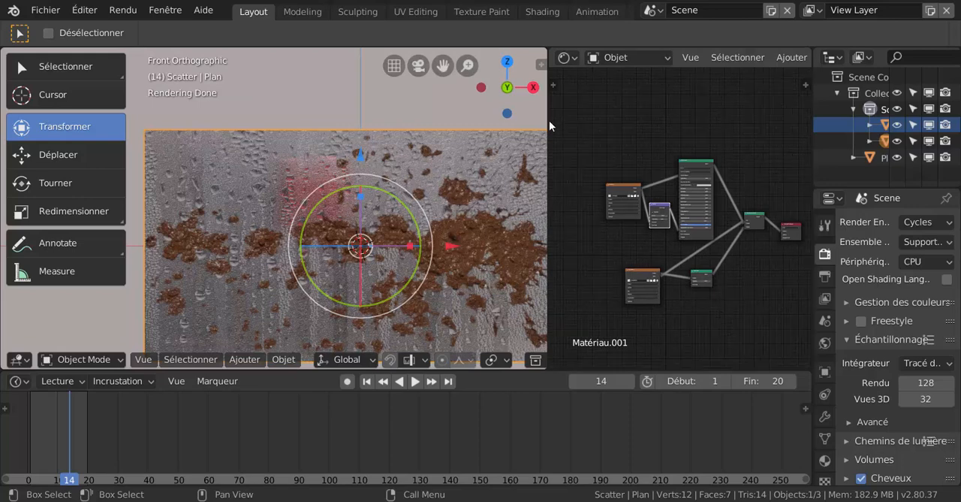
drag(547, 109, 455, 116)
- Lower the Bump node's strength to 0.000 and test its Invert option off and back on
scroll(542, 259, up, 3)
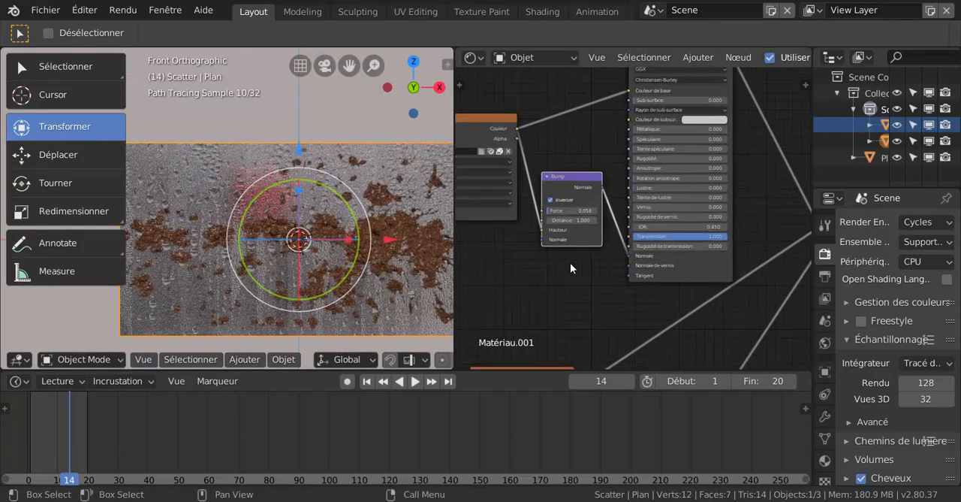
middle_drag(571, 262, 651, 274)
scroll(649, 272, up, 4)
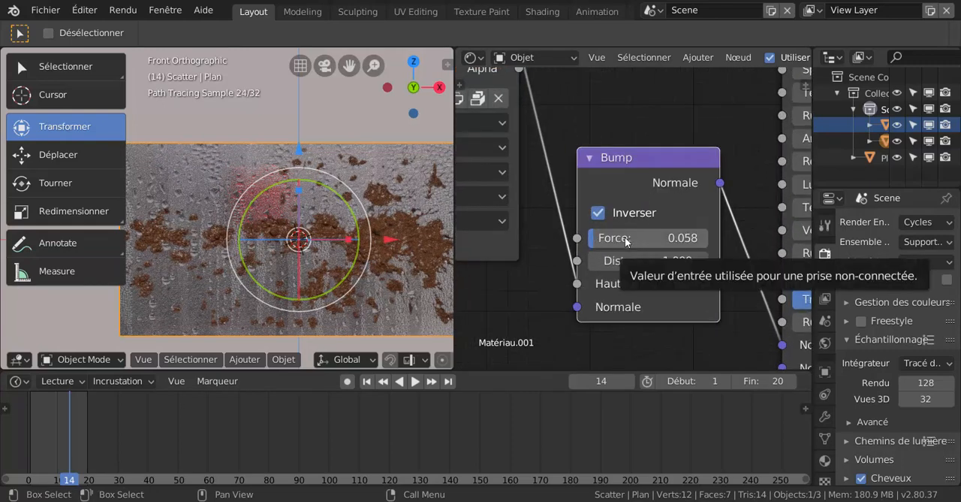
drag(632, 237, 601, 237)
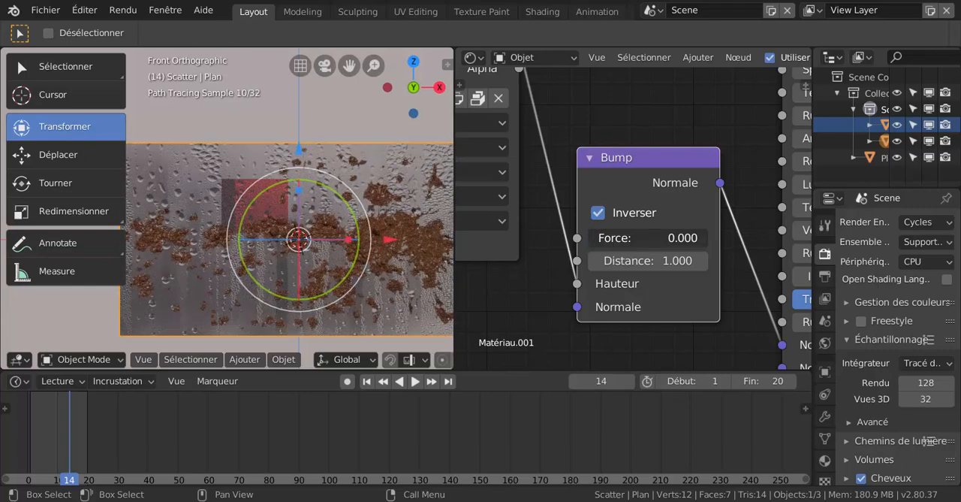
click(597, 213)
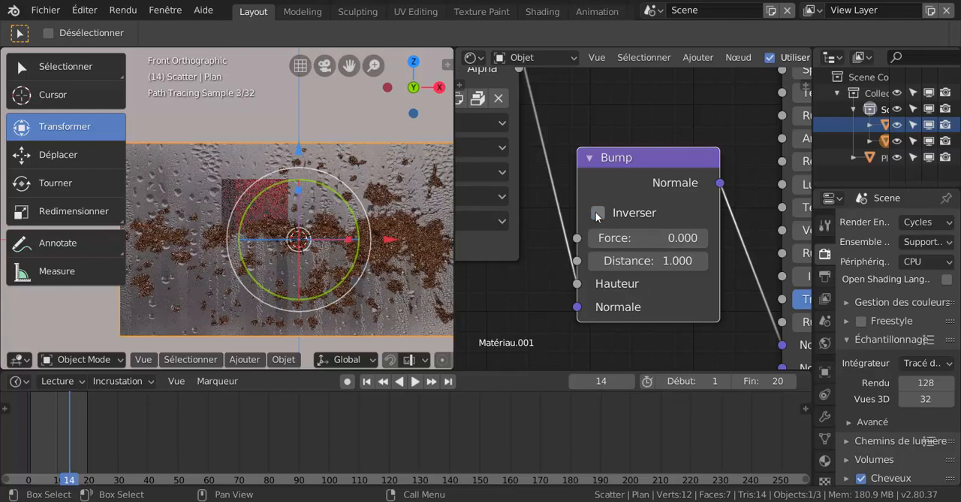
click(597, 214)
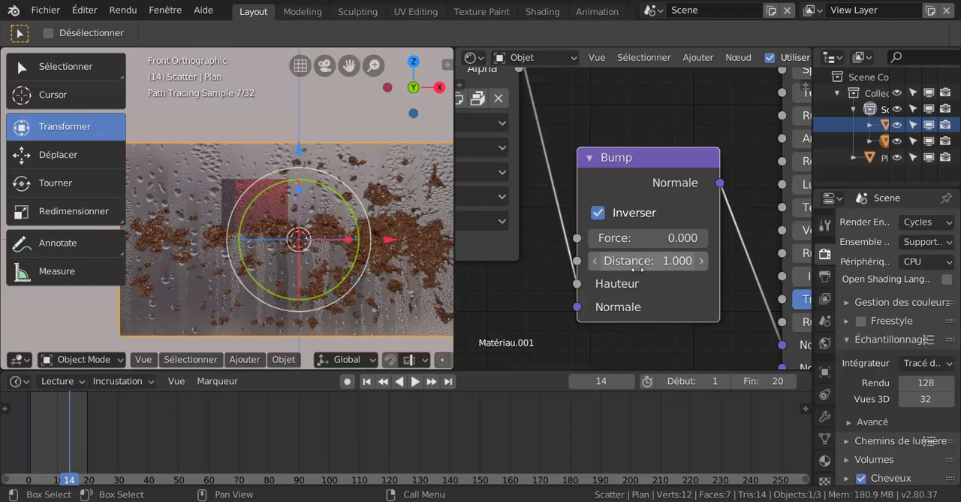
- Try a Bump distance of 71.000, and set the distance to 0.000 with a strength of 0.667
mouse_move(647, 261)
mouse_down()
mouse_move(743, 260)
mouse_move(616, 261)
mouse_move(655, 261)
mouse_up()
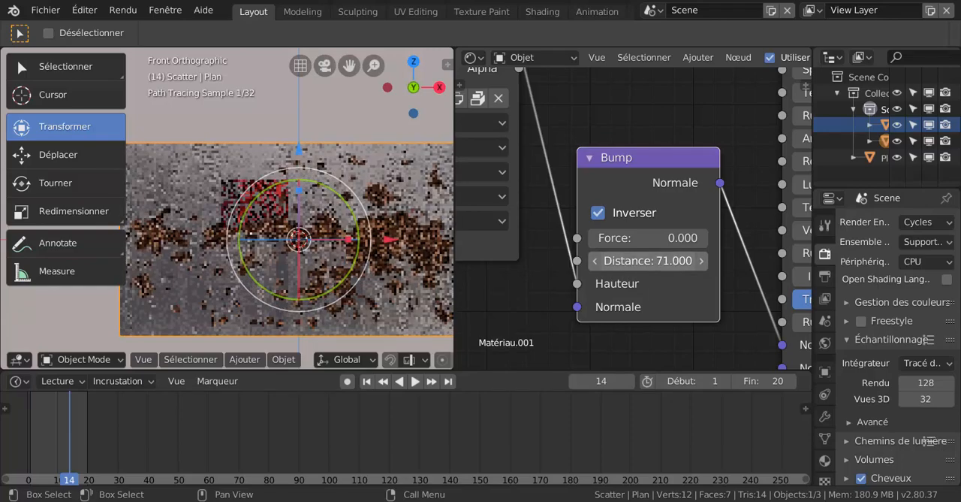
drag(648, 260, 740, 238)
scroll(657, 257, down, 2)
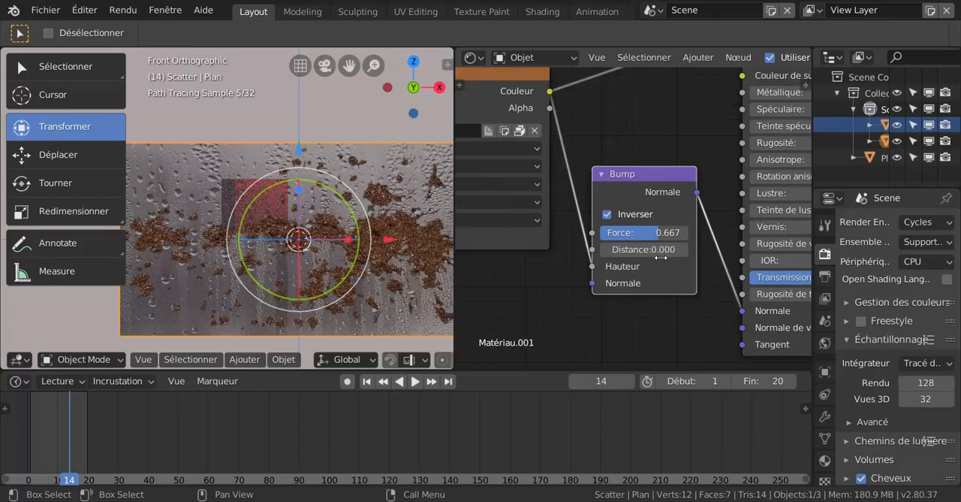
- Raise the Bump node's strength to 1.000 and compare the pane at an angle and from the front
mouse_move(396, 314)
middle_down()
mouse_move(413, 304)
mouse_move(385, 314)
middle_up()
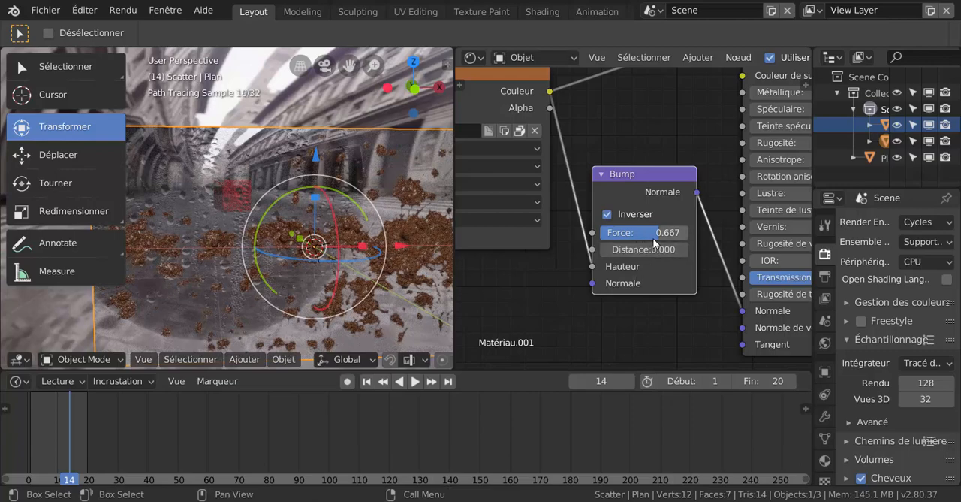
drag(654, 236, 688, 236)
scroll(359, 273, down, 2)
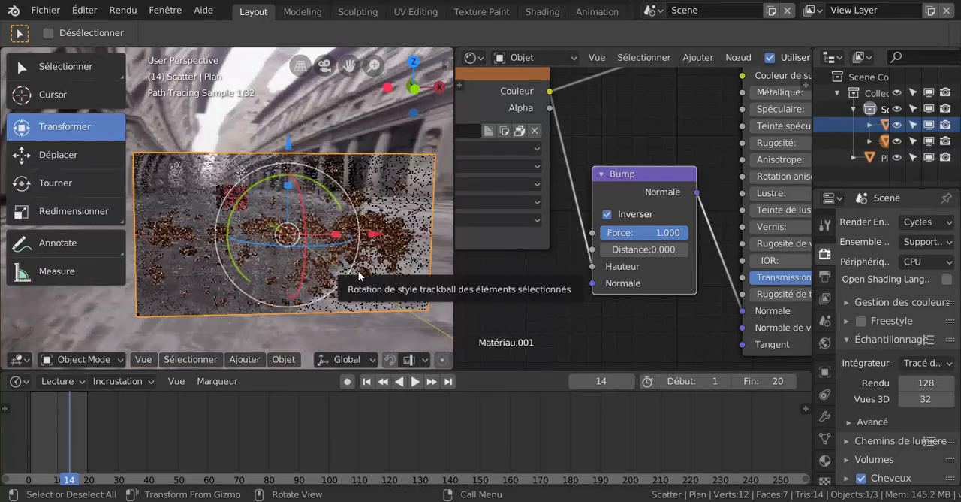
mouse_move(362, 286)
middle_down()
mouse_move(337, 277)
mouse_move(373, 279)
middle_up()
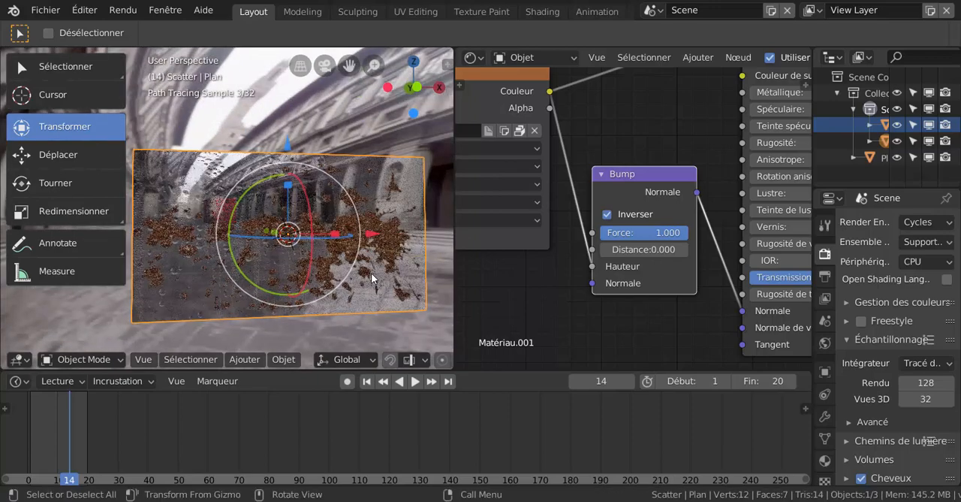
key(KP_1)
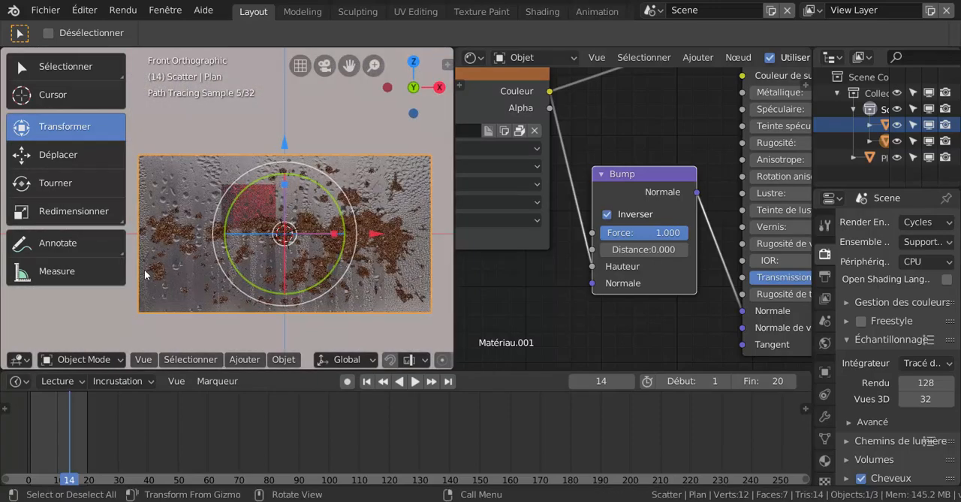
- Lower the transmission of the glass pane's Principled shader to 0.878, checking the droplets at an angle
middle_drag(184, 267, 189, 269)
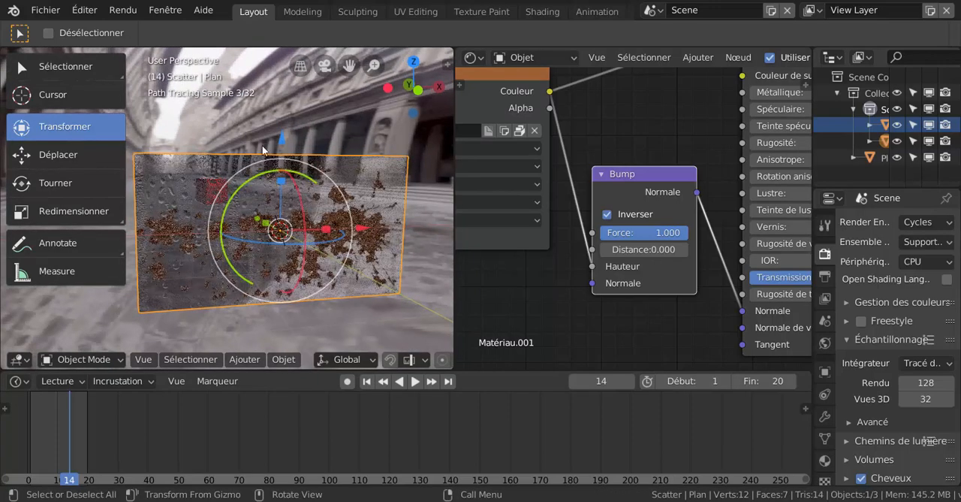
scroll(266, 222, up, 2)
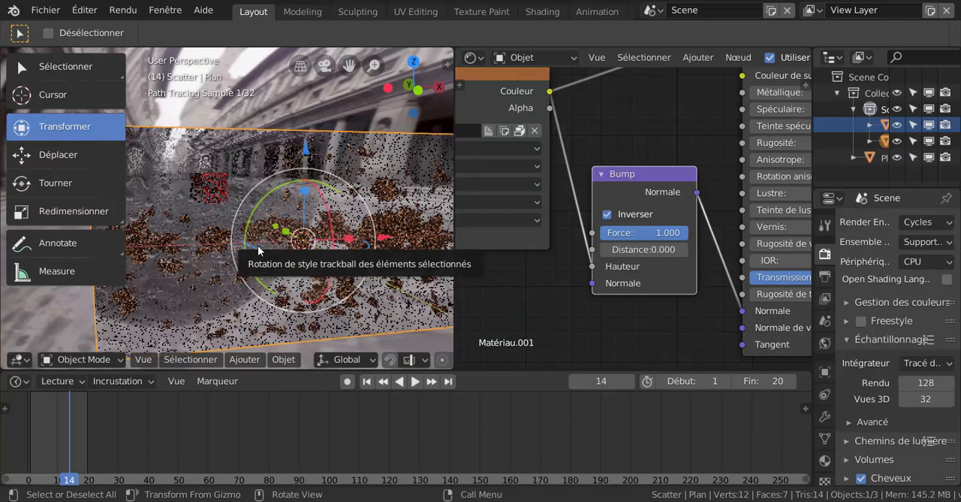
scroll(584, 313, down, 1)
scroll(624, 314, down, 1)
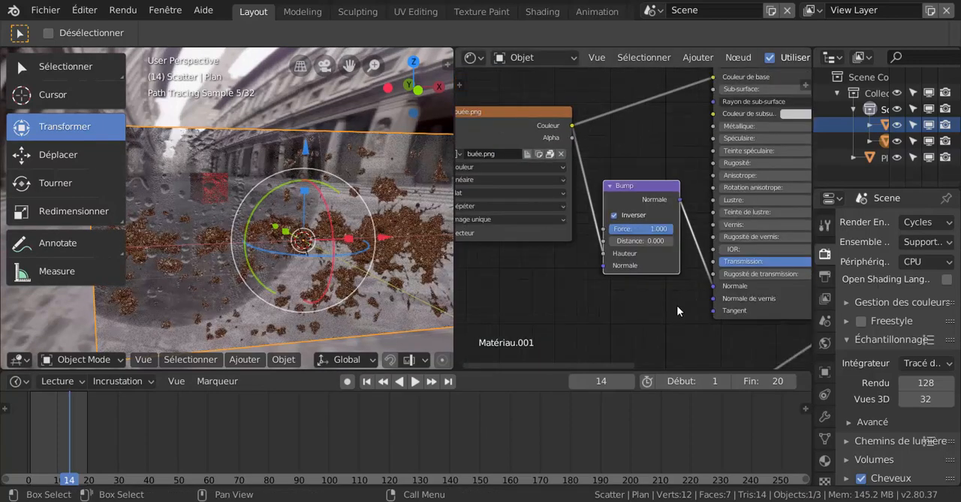
middle_drag(662, 302, 561, 289)
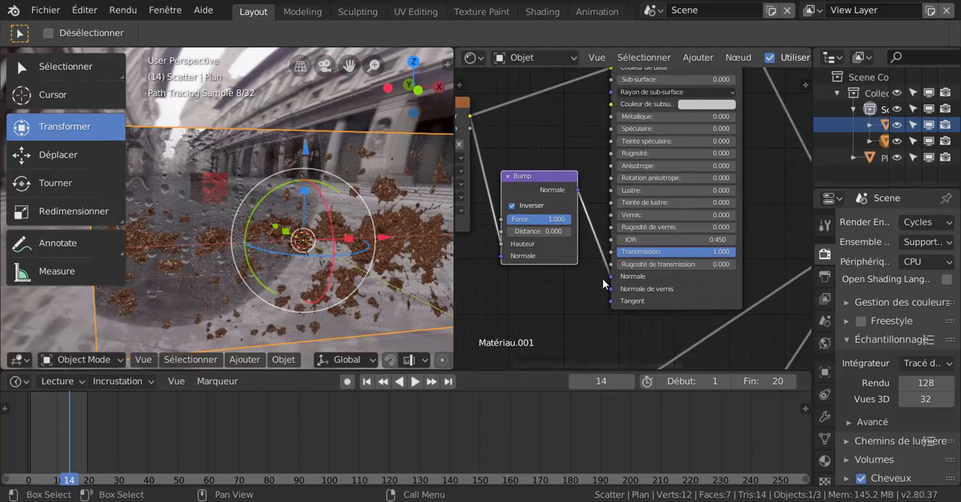
scroll(616, 278, up, 3)
drag(719, 262, 677, 266)
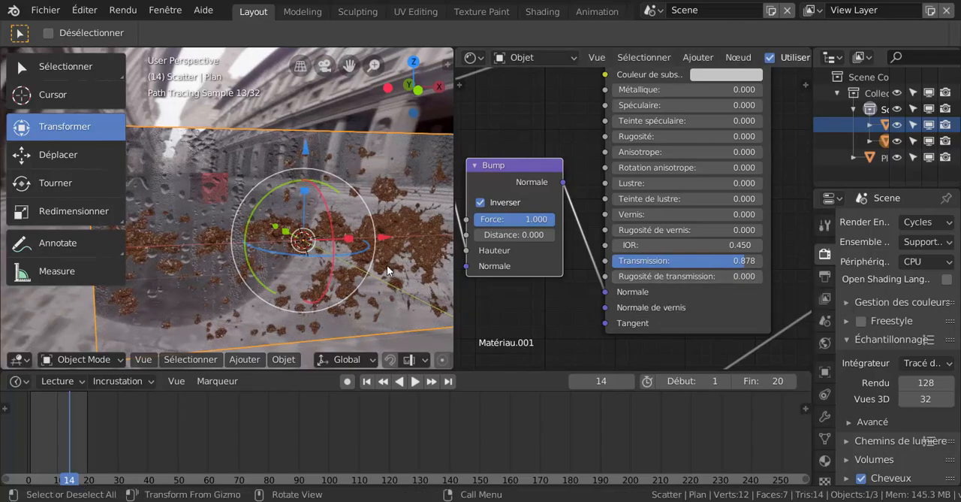
- Add a camera to the scene and align it to the current slightly angled view of the whole glass pane
middle_drag(390, 271, 291, 336)
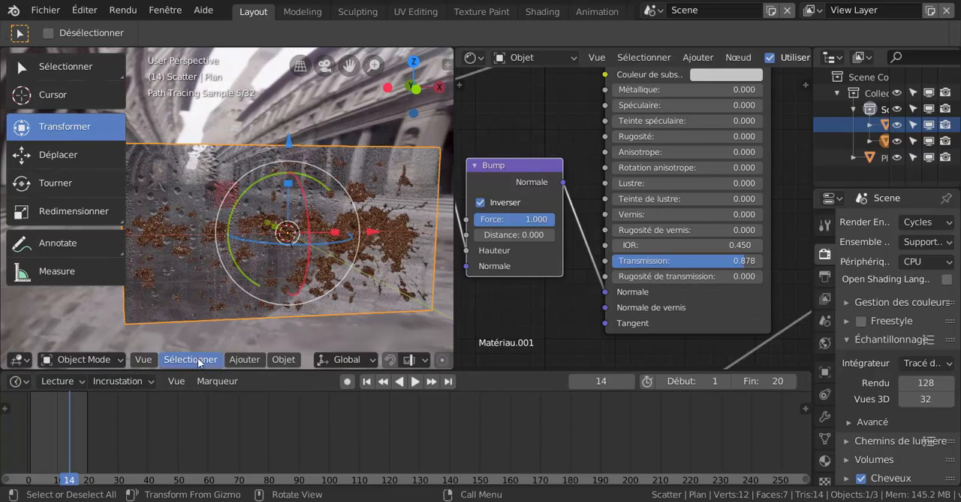
click(249, 360)
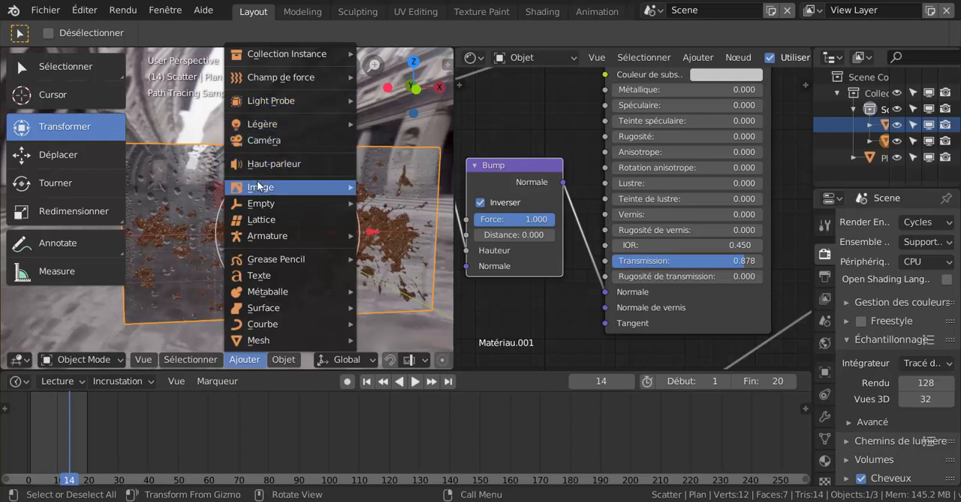
mouse_move(259, 202)
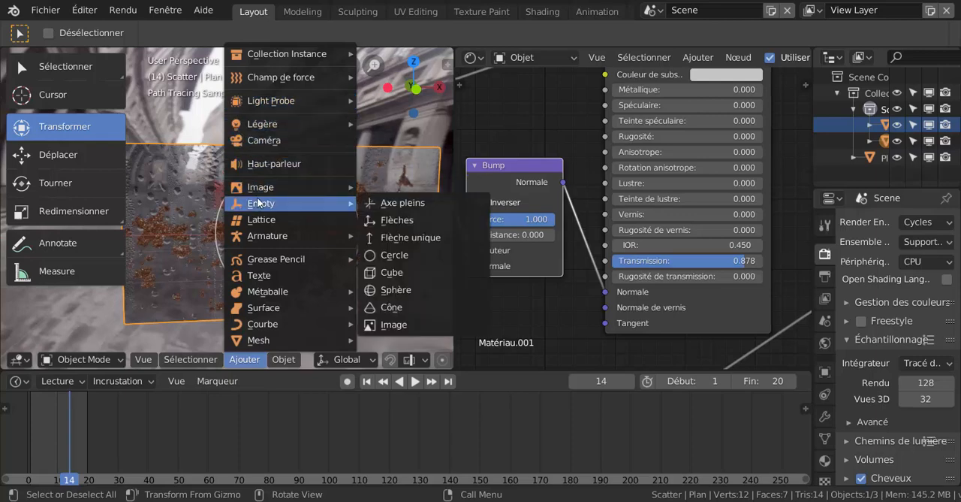
click(259, 141)
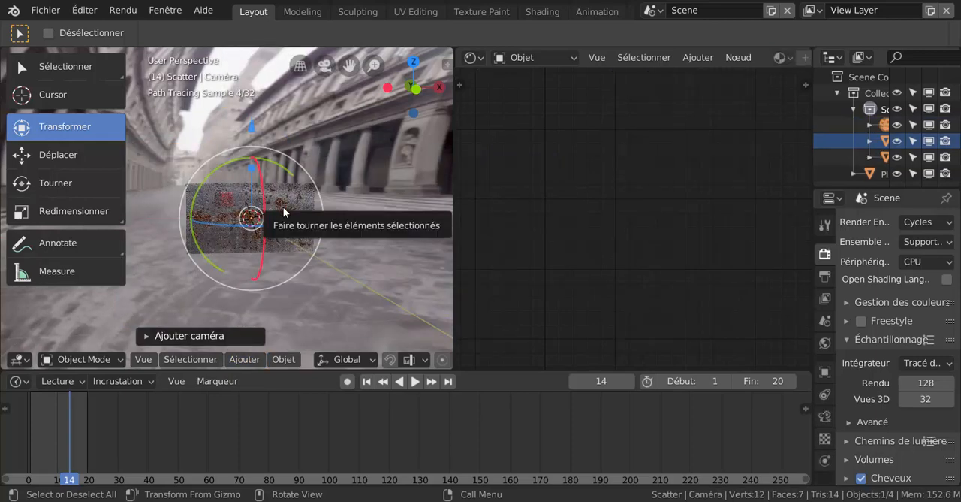
key(KP_0)
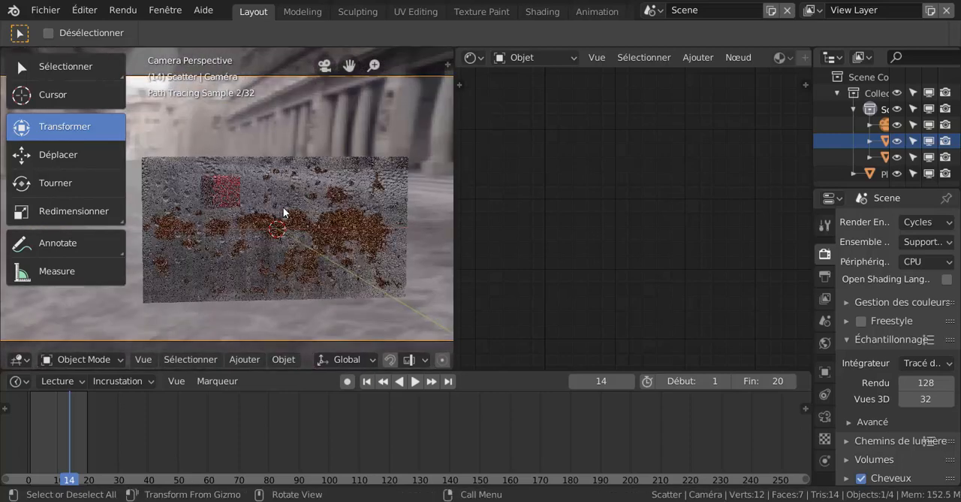
scroll(362, 291, down, 3)
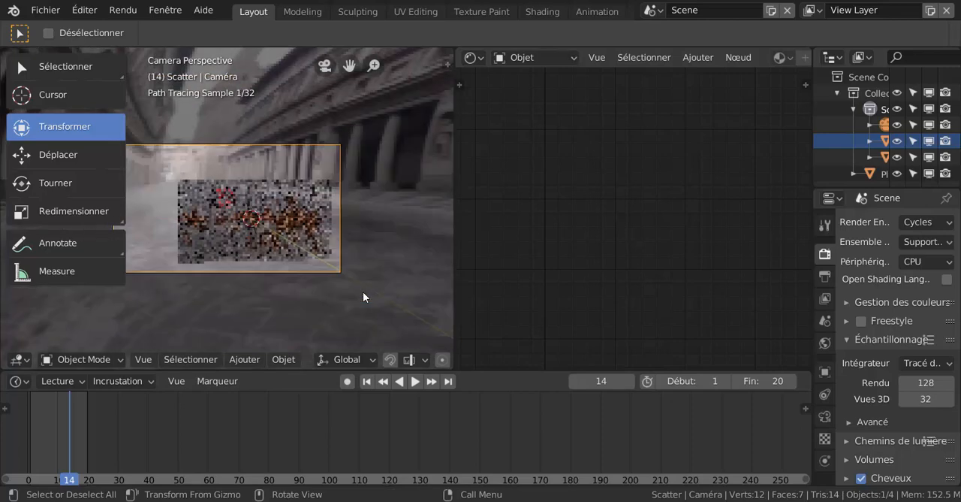
- Move the camera about 1 m, mostly along X, to reframe the pane, and try scaling the camera
key(g)
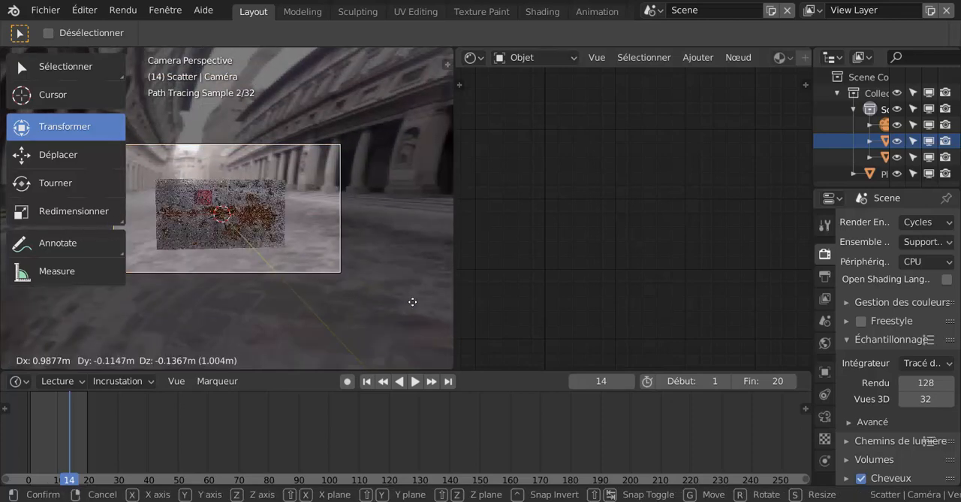
click(409, 304)
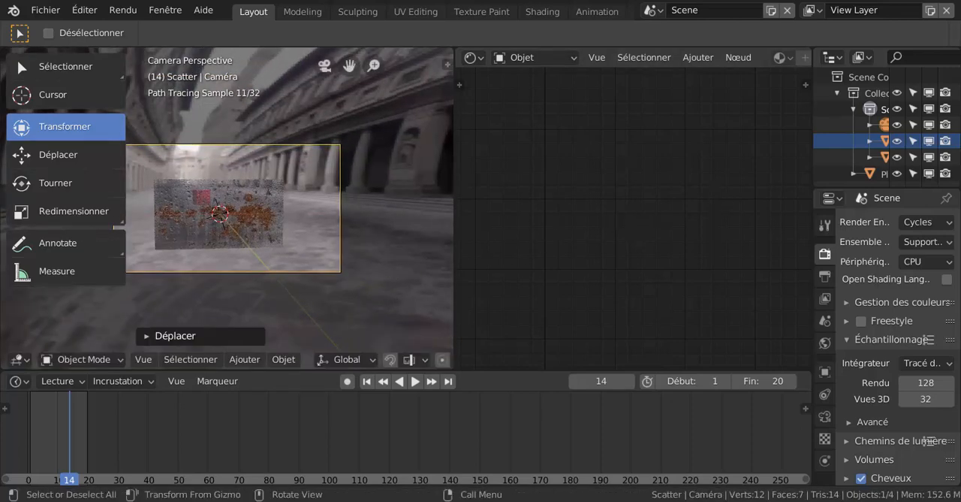
key(s)
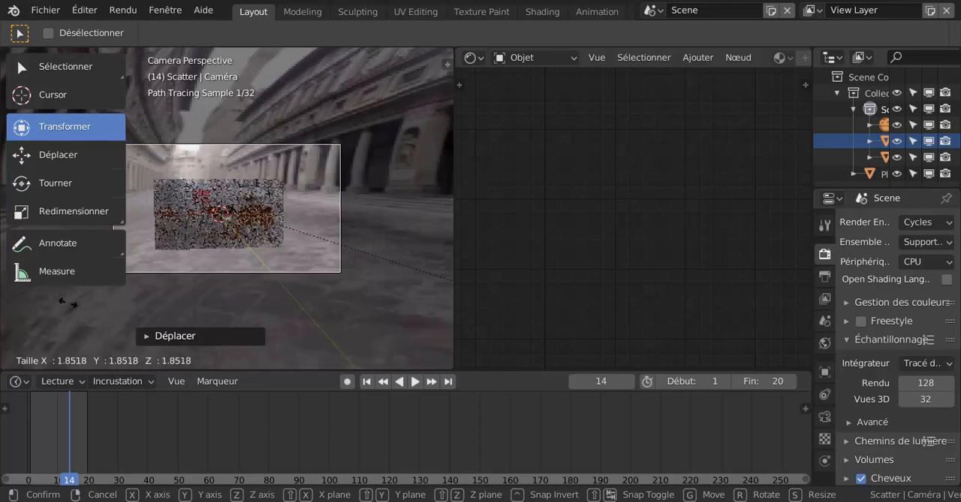
right_click(415, 267)
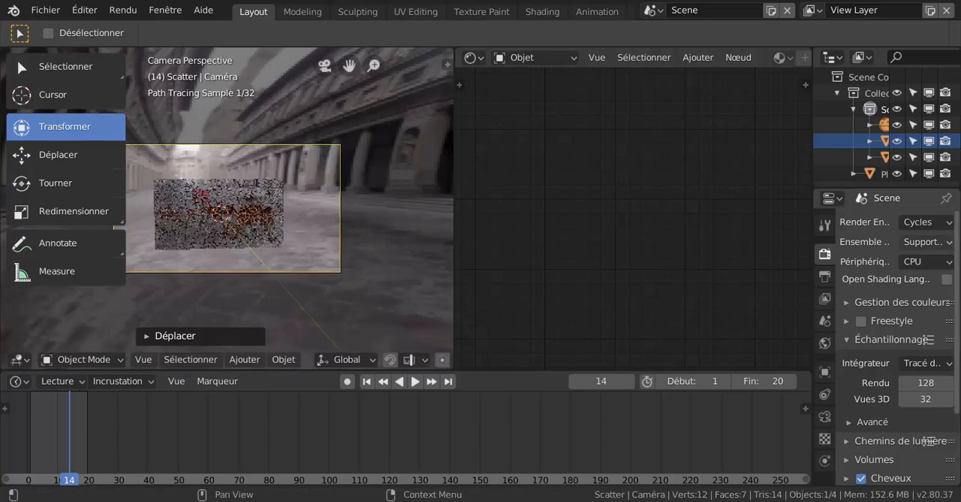
- Set the camera's focal length to 78 mm and reposition the camera to centre the pane in an enlarged 3D view
click(825, 416)
drag(906, 296, 927, 296)
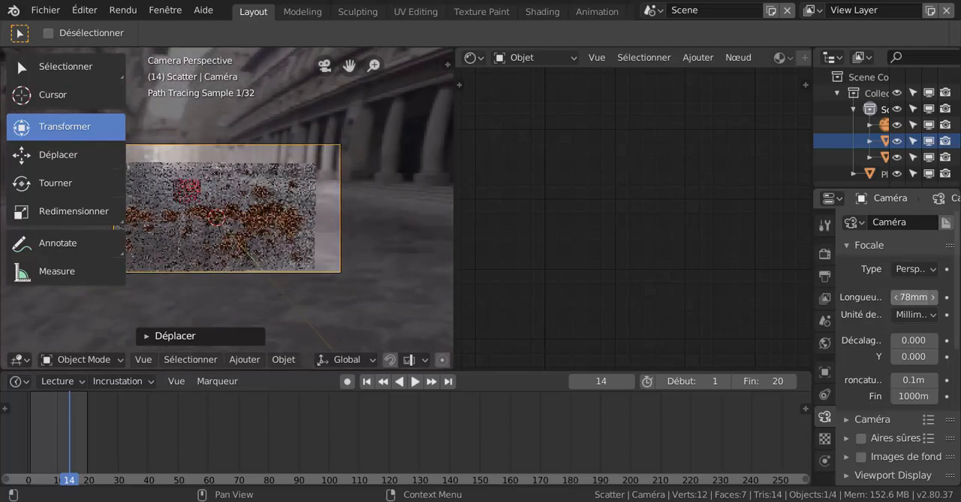
key(g)
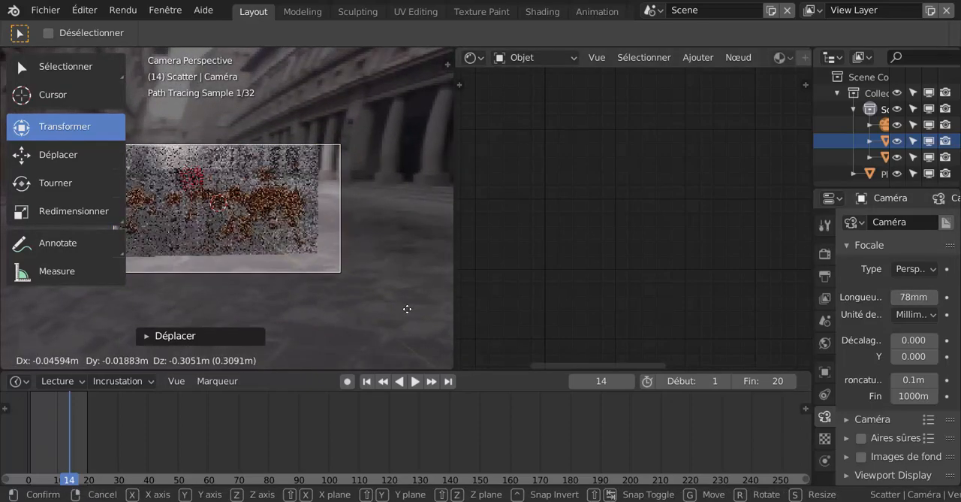
click(417, 306)
drag(454, 284, 654, 281)
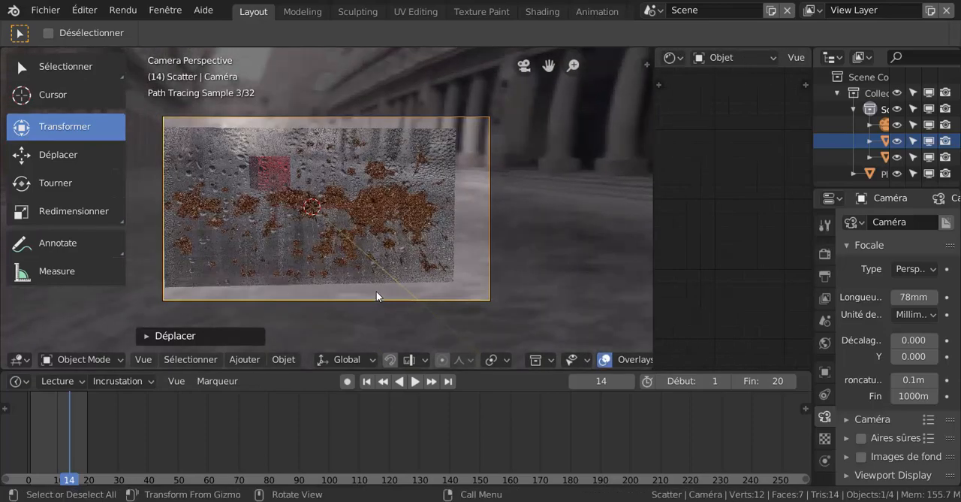
key(g)
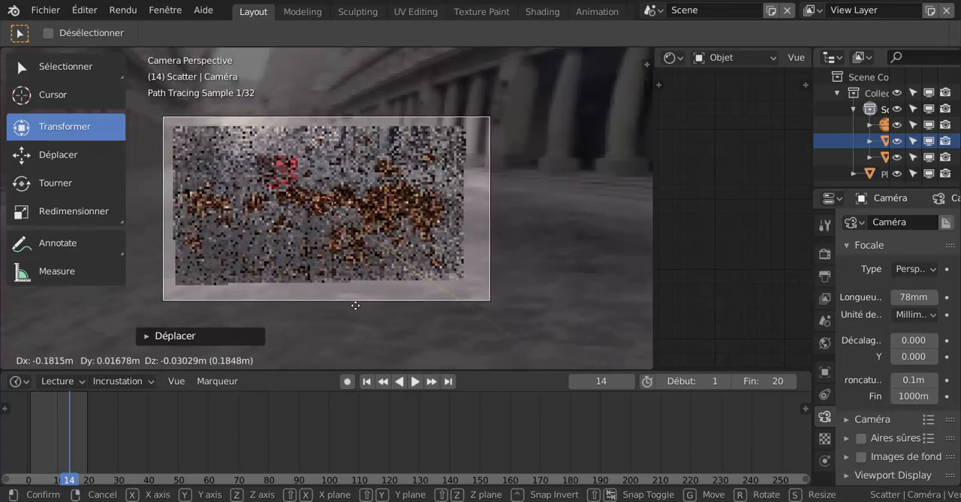
click(359, 299)
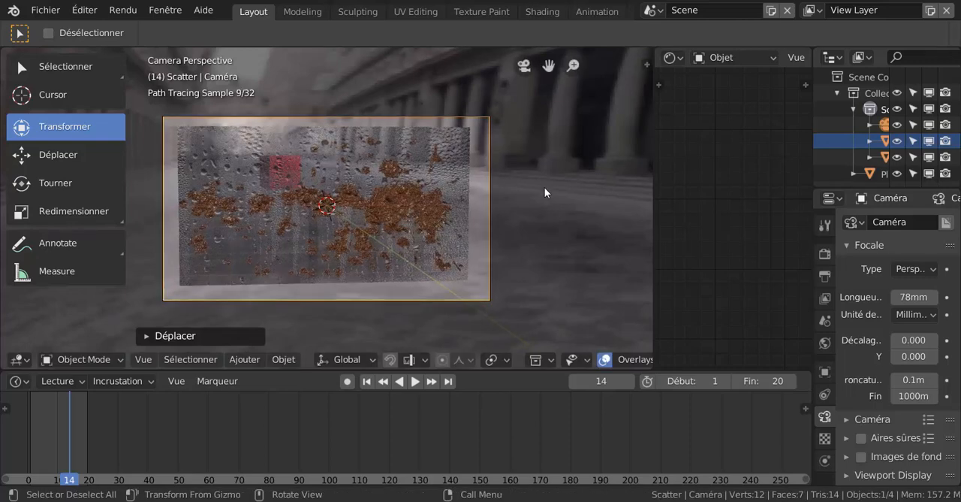
- Render frame 14 from the camera and fit the whole image in the render view
key(F12)
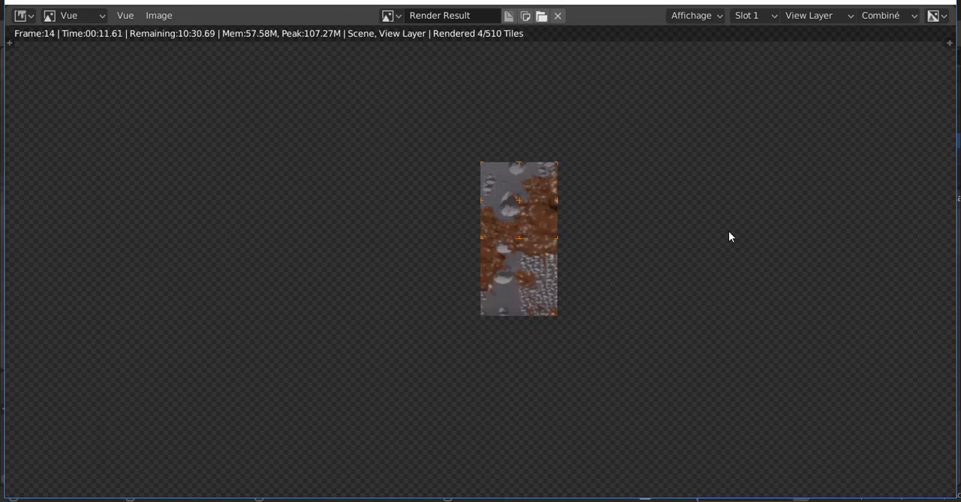
scroll(725, 242, down, 2)
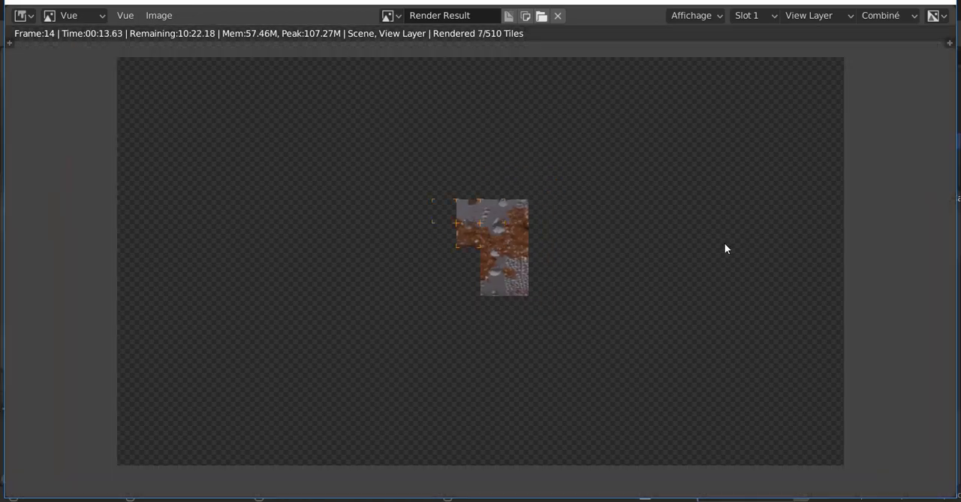
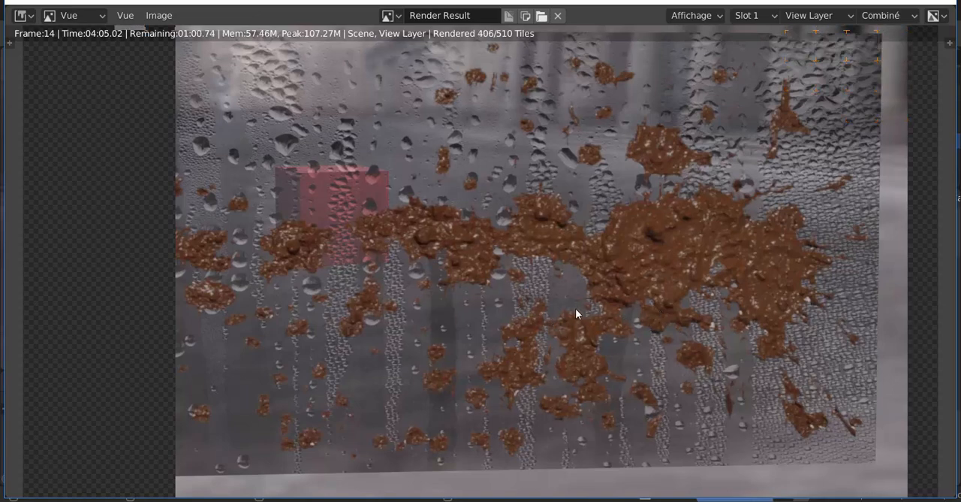
- Inspect the partial render of the muddy pane at different zoom levels, then stop the render and return to the camera view
scroll(619, 227, down, 1)
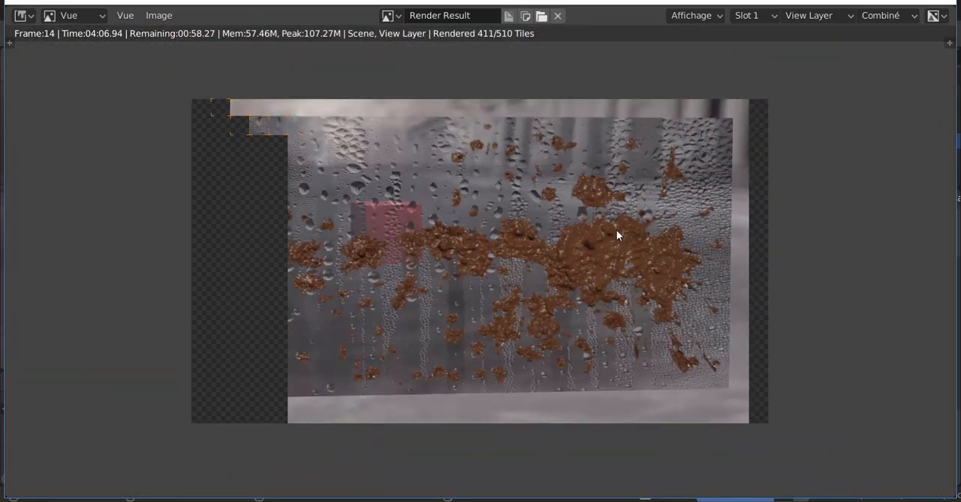
scroll(565, 259, up, 1)
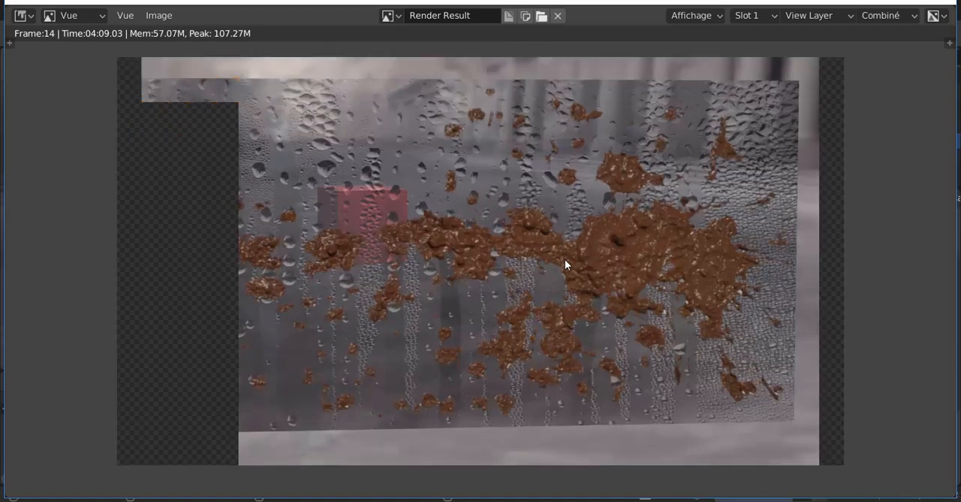
key(Escape)
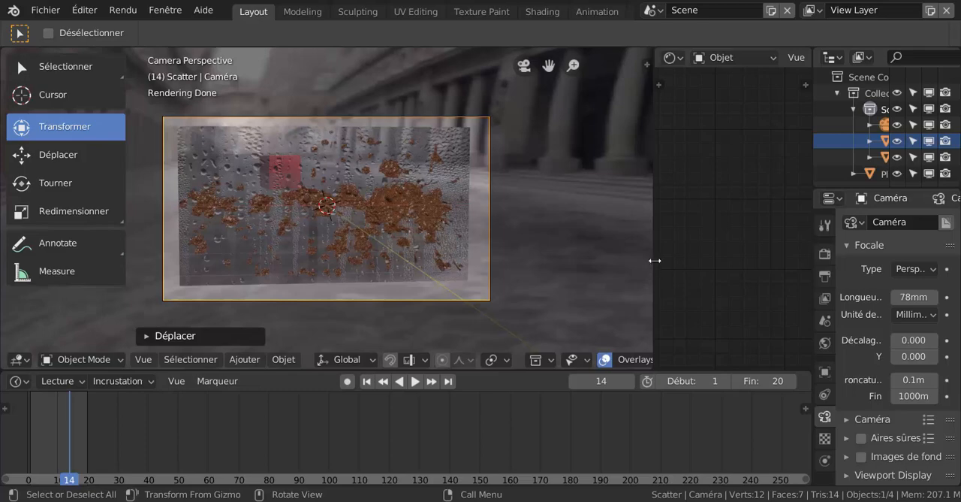
- Widen the node editor and the properties area, and shrink the timeline to give the camera view more height
drag(655, 260, 551, 281)
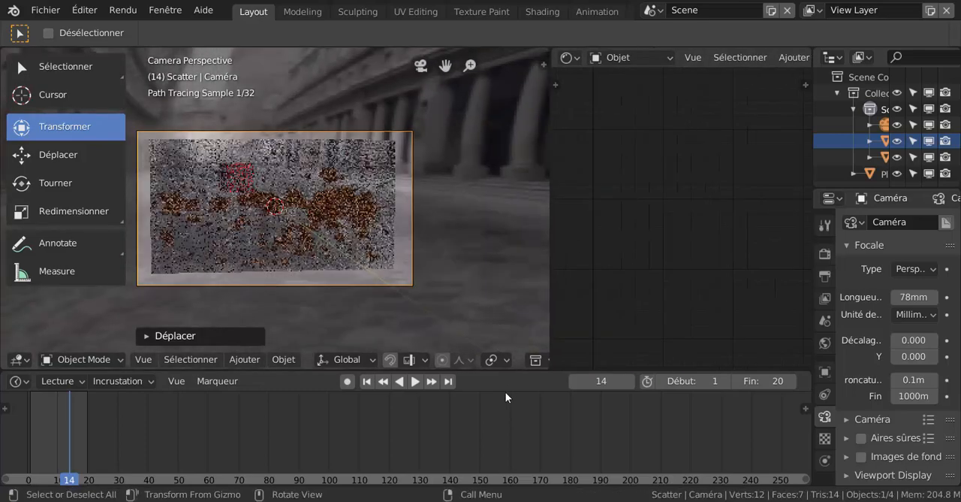
drag(508, 373, 510, 442)
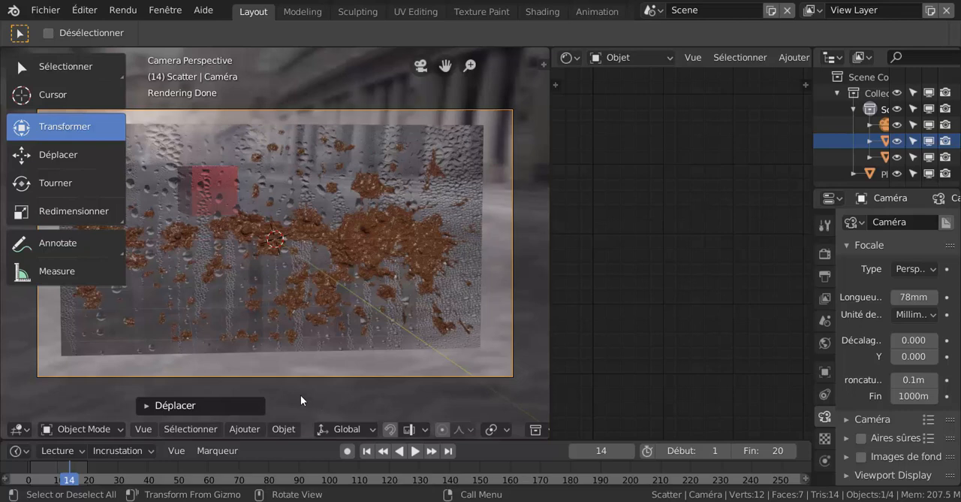
click(245, 429)
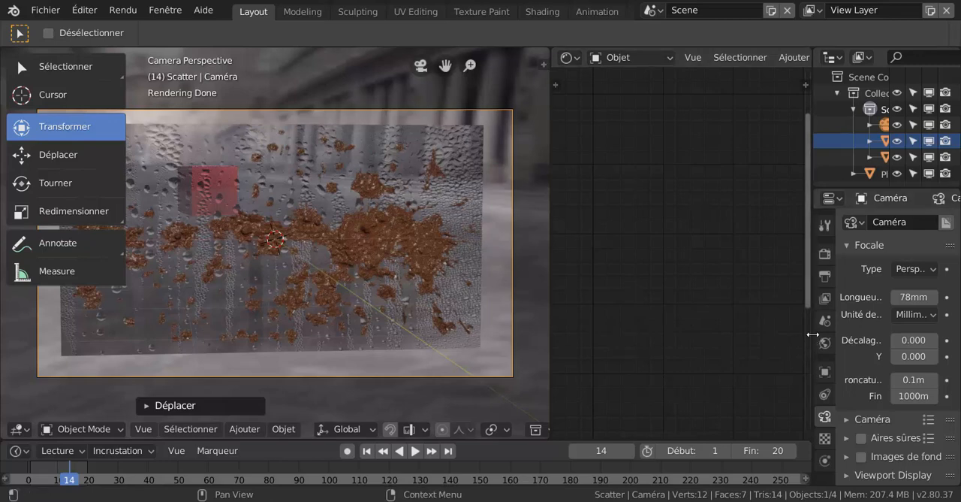
drag(813, 334, 757, 333)
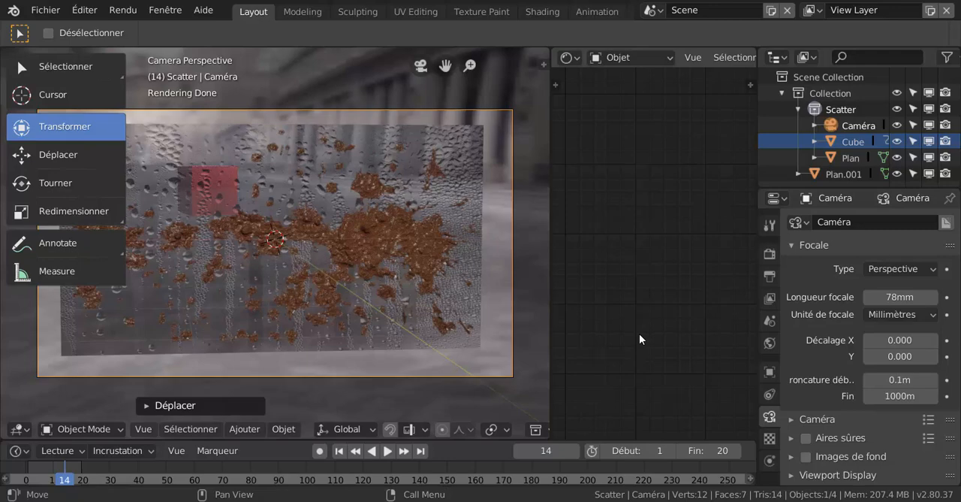
- Select the glass pane to show its Matériau.001 nodes, and widen the node editor across most of the window
scroll(413, 345, up, 3)
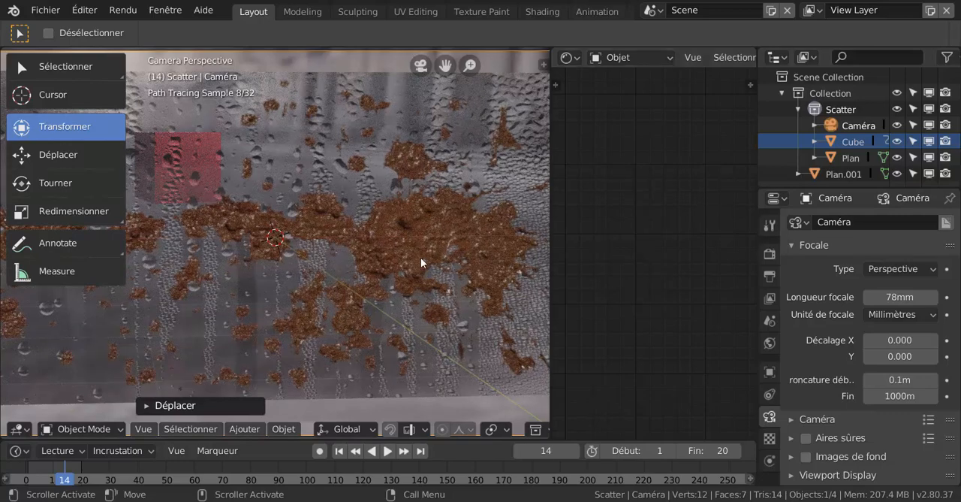
click(488, 256)
scroll(601, 293, down, 5)
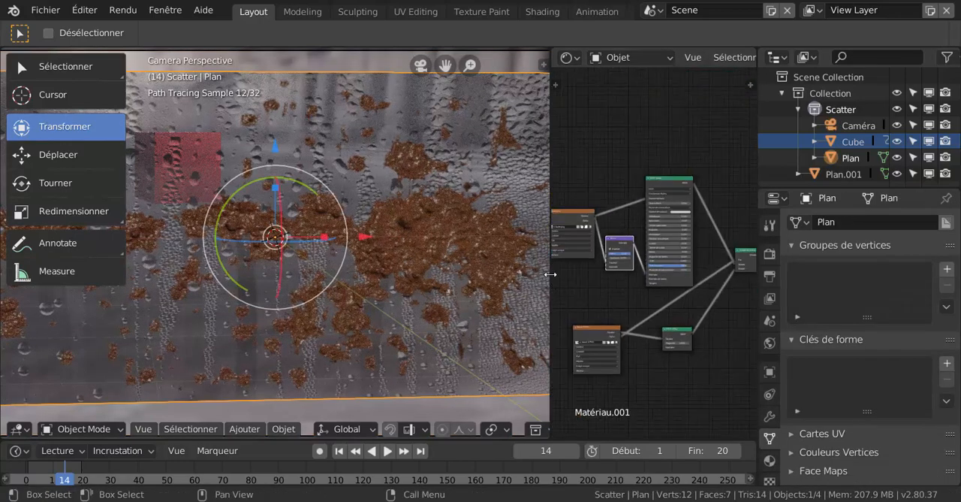
drag(552, 280, 344, 272)
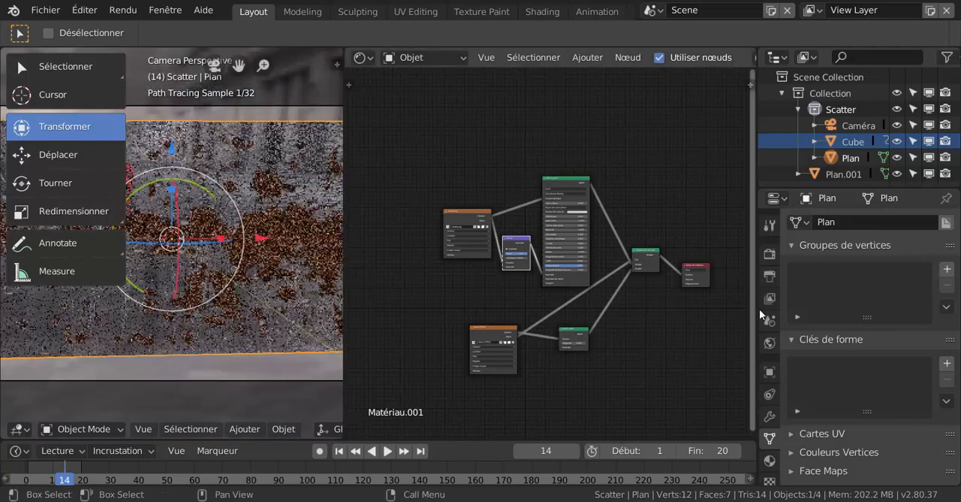
drag(758, 309, 864, 309)
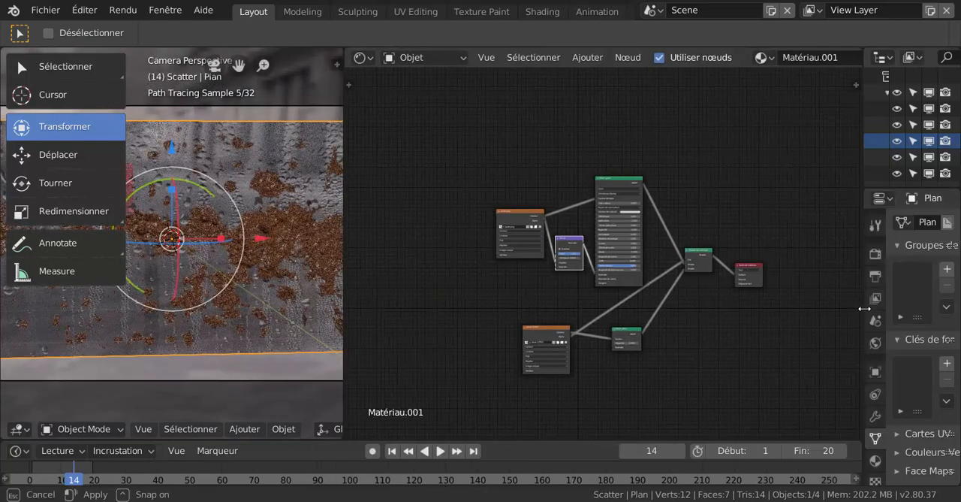
- Shift the Mix Shader and Principled BSDF nodes to spread out the Matériau.001 node tree
scroll(827, 316, up, 3)
scroll(703, 270, up, 3)
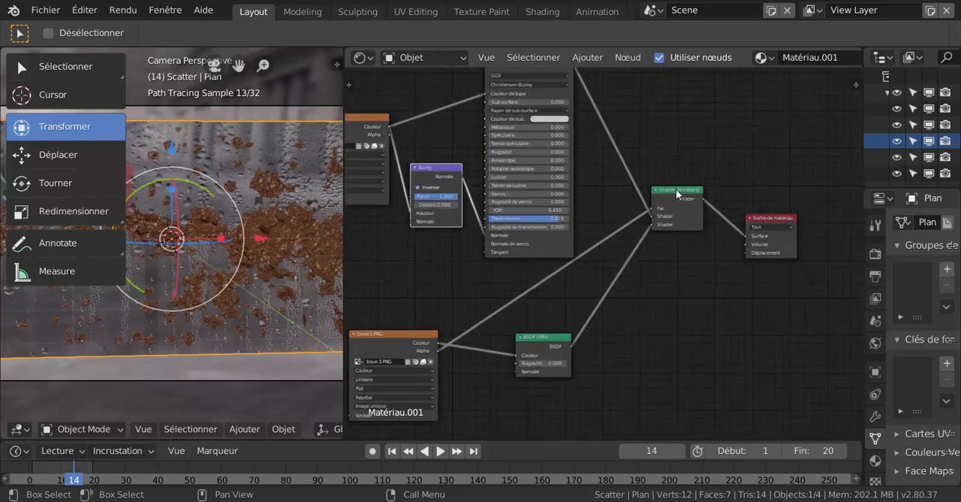
drag(676, 189, 699, 208)
scroll(661, 278, down, 1)
middle_drag(661, 278, 709, 317)
drag(591, 141, 619, 143)
- Reposition the buée.png texture node and place the Bump node between it and the Principled BSDF
drag(444, 193, 498, 163)
scroll(489, 164, up, 1)
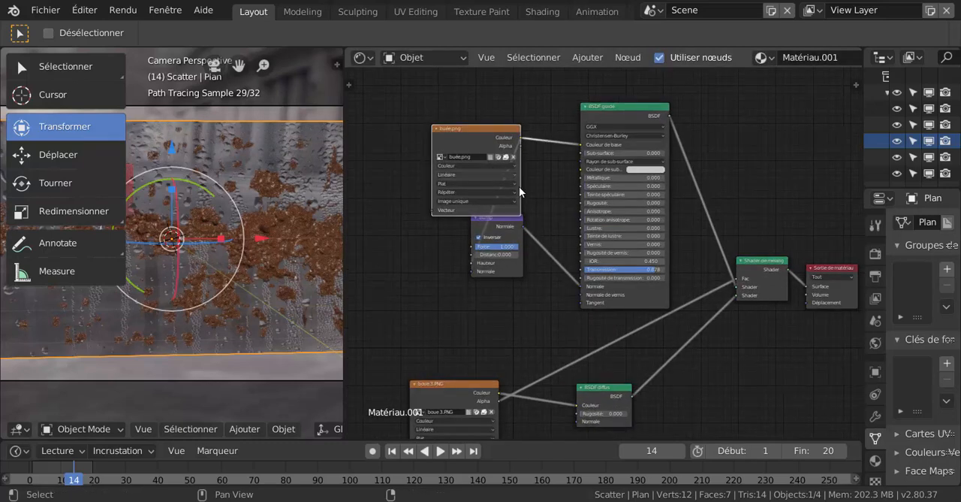
middle_drag(519, 186, 513, 245)
drag(494, 201, 449, 200)
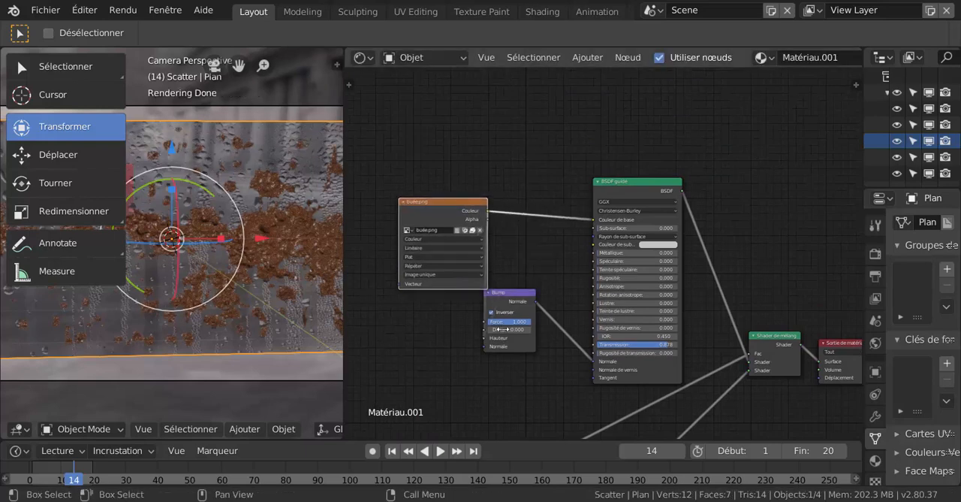
drag(514, 294, 541, 271)
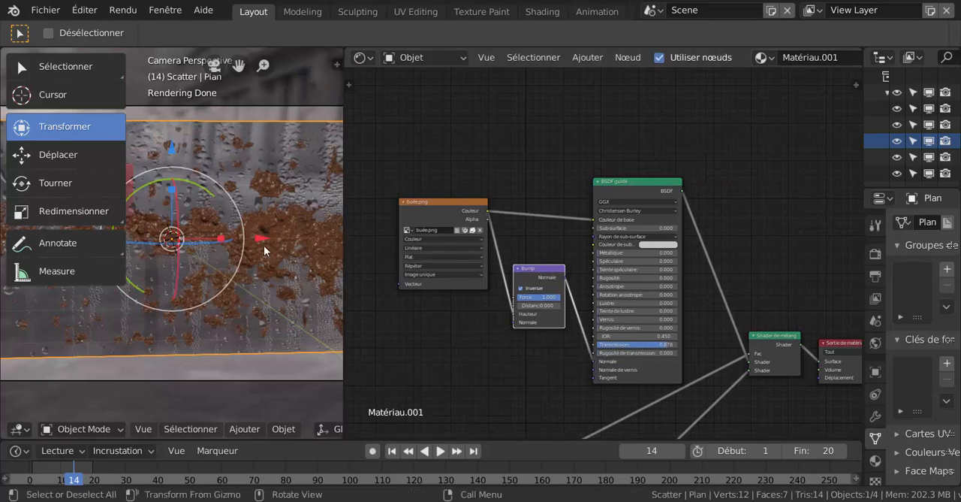
scroll(263, 247, down, 2)
scroll(257, 297, up, 3)
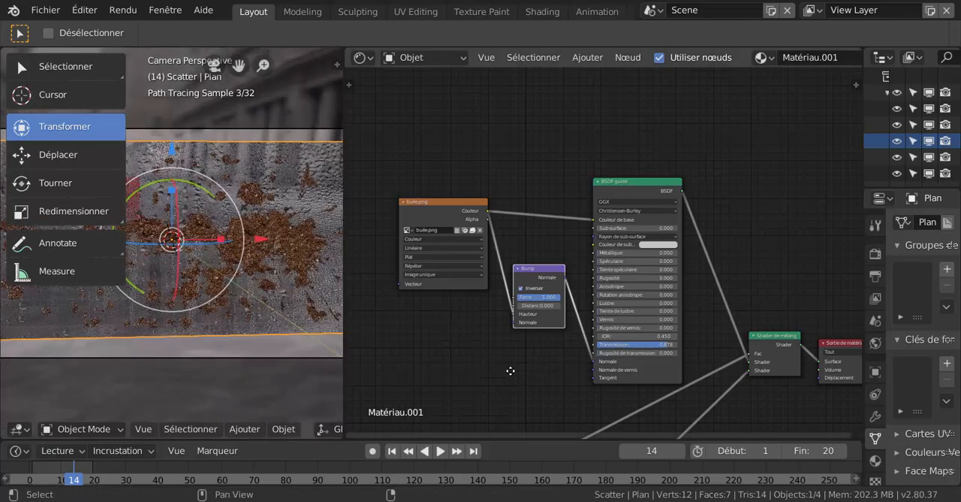
- Move the Mix Shader node slightly higher and shift the Diffuse BSDF node closer to it
middle_drag(511, 370, 436, 301)
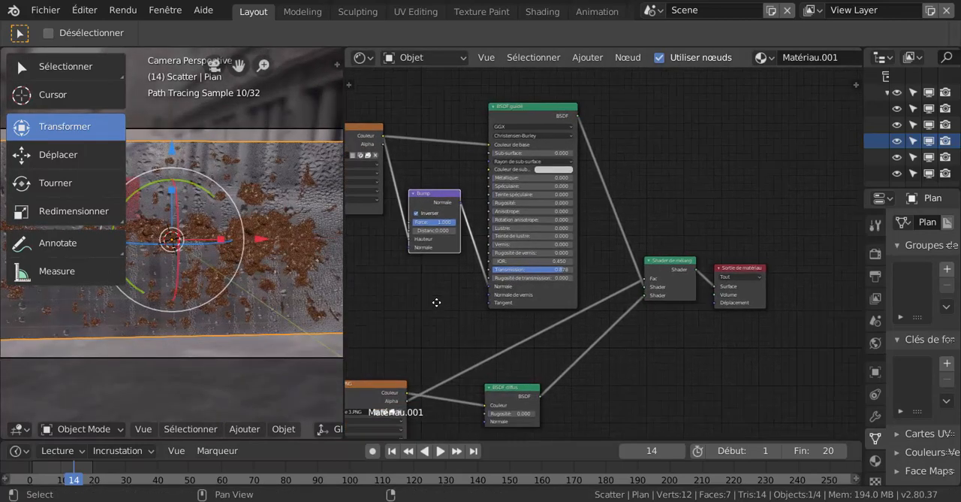
scroll(669, 328, up, 2)
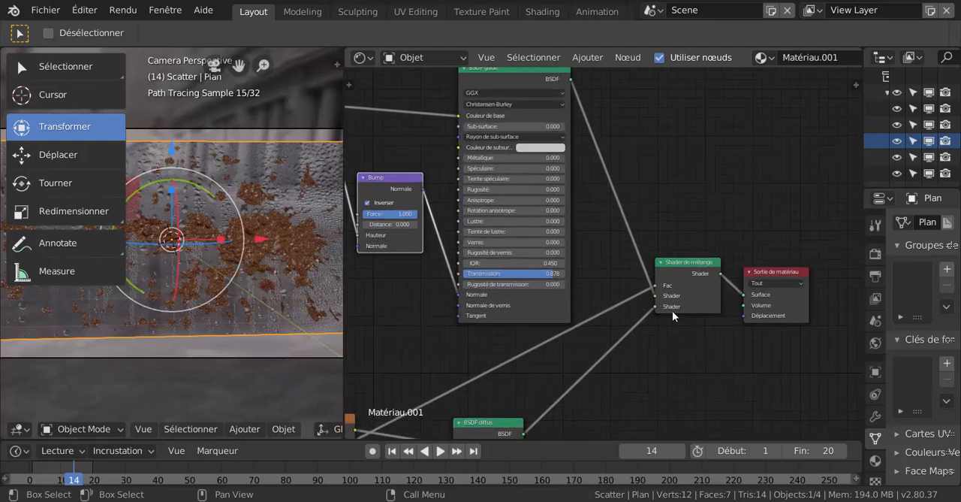
drag(679, 263, 676, 234)
scroll(672, 338, down, 3)
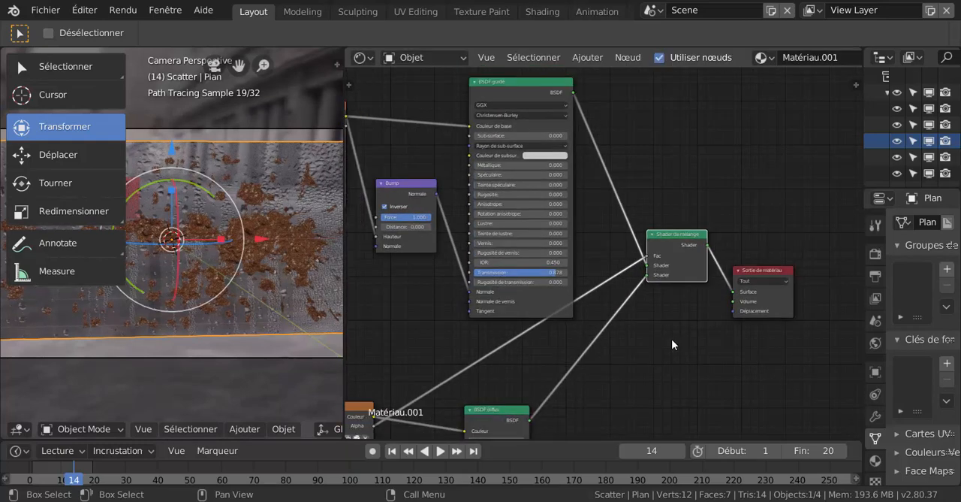
middle_drag(654, 357, 722, 323)
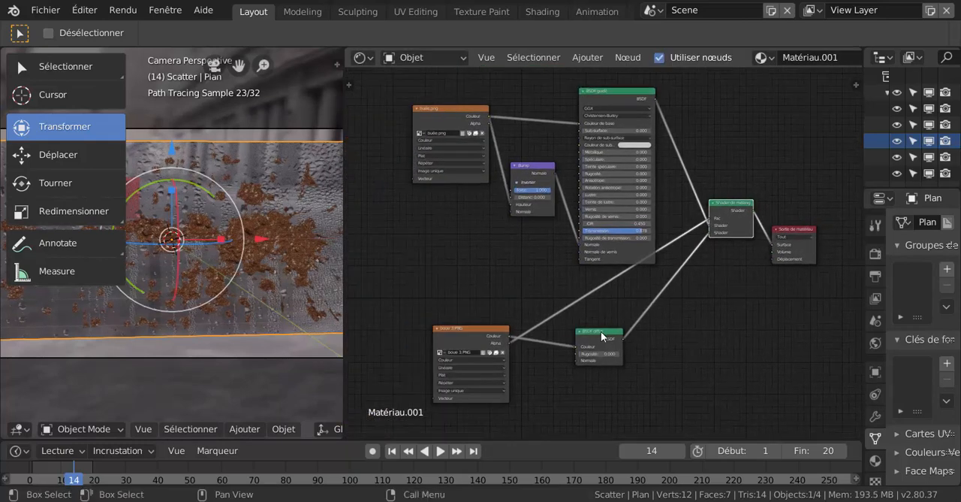
mouse_move(601, 331)
mouse_down()
mouse_move(660, 314)
mouse_move(615, 326)
mouse_up()
scroll(611, 333, up, 1)
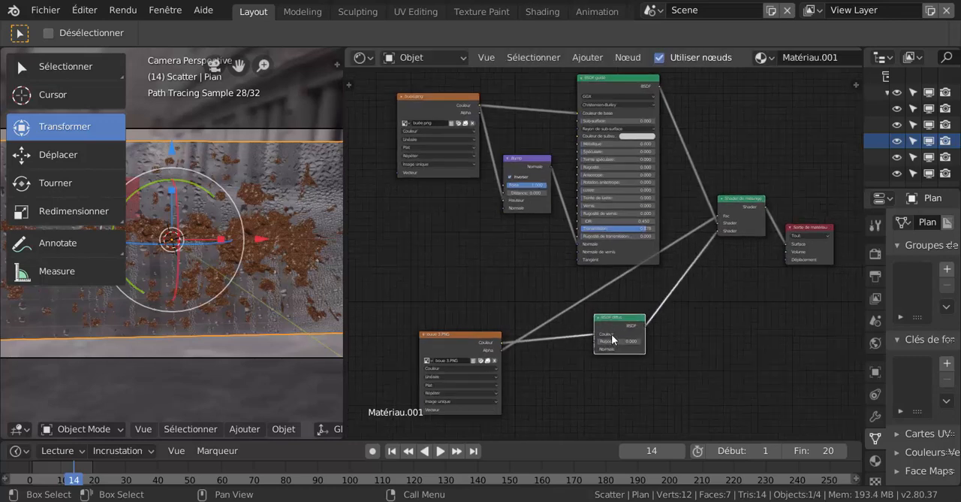
- Align the boue 3.PNG texture node with the Diffuse BSDF and connect its Alpha output to the Mix Shader's Fac
click(487, 340)
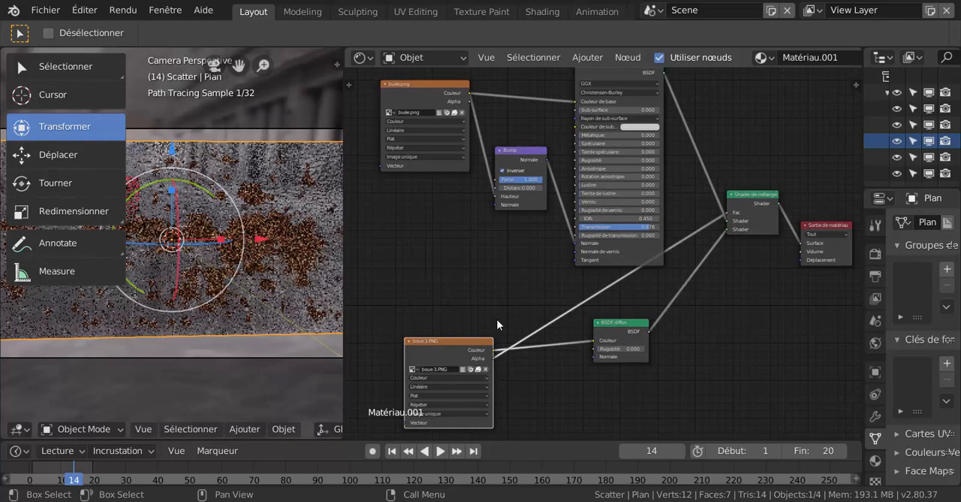
scroll(394, 396, up, 1)
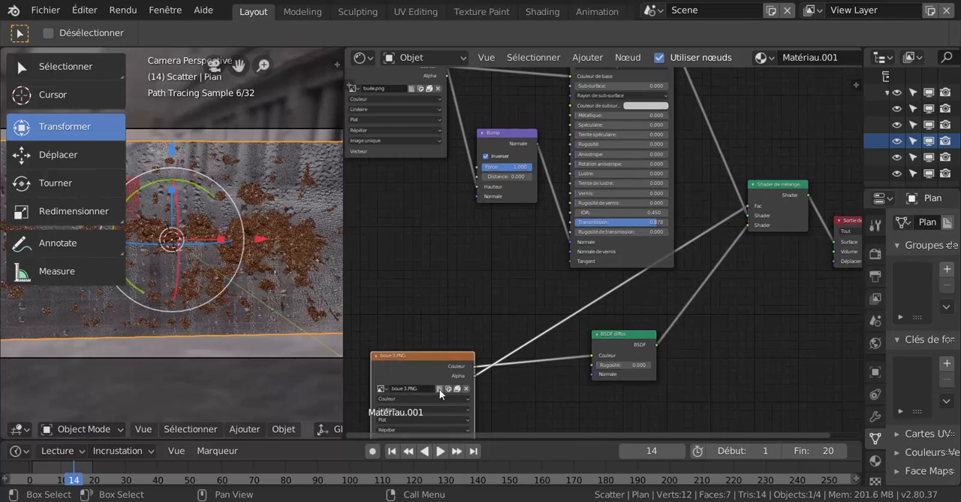
mouse_move(439, 353)
mouse_down()
mouse_move(438, 331)
mouse_move(436, 340)
mouse_up()
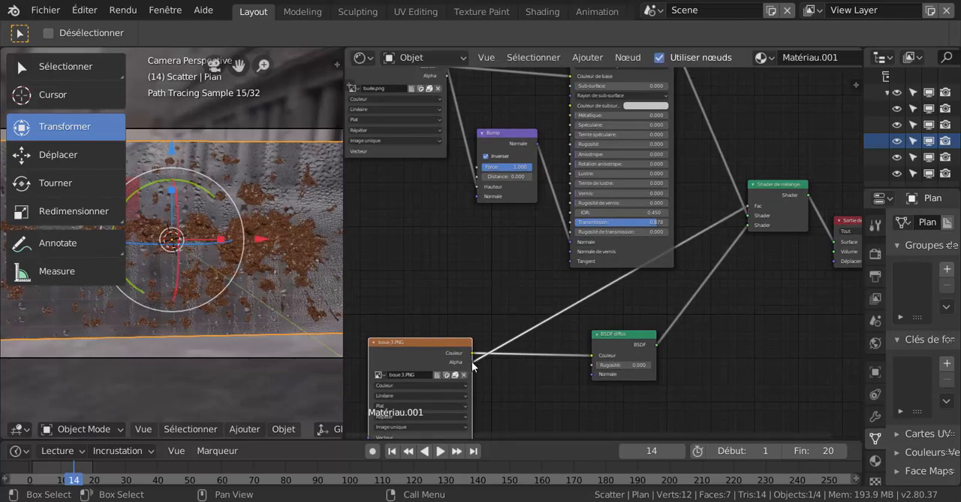
drag(472, 361, 751, 206)
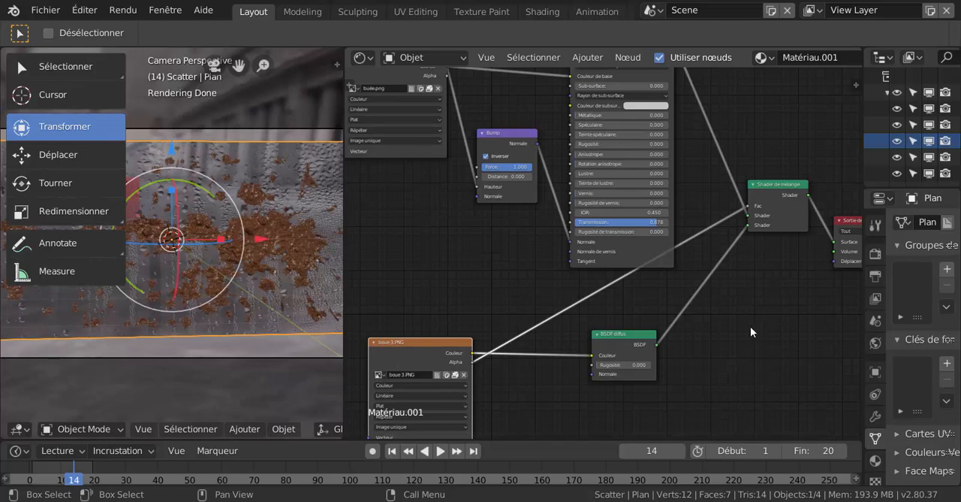
scroll(750, 326, down, 1)
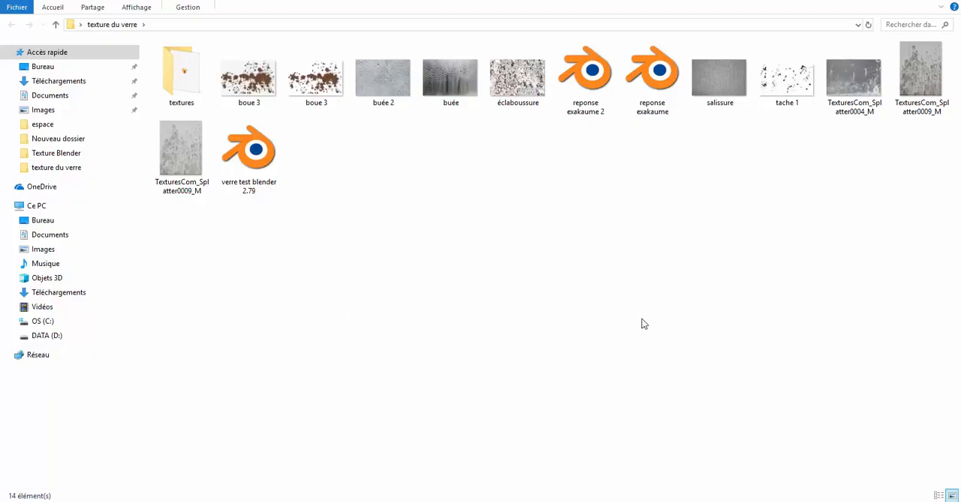
- In the texture du verre folder, view the salissure image in the image viewer and close it
click(585, 79)
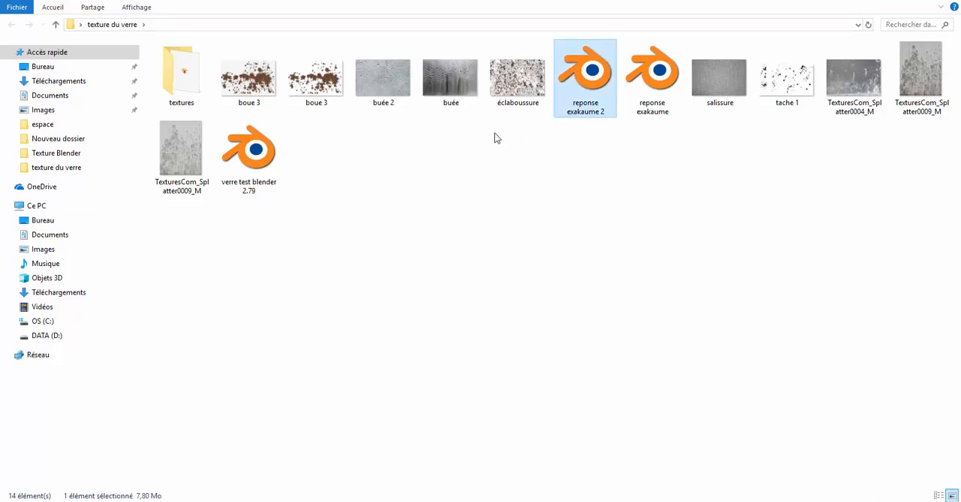
click(722, 89)
key(Return)
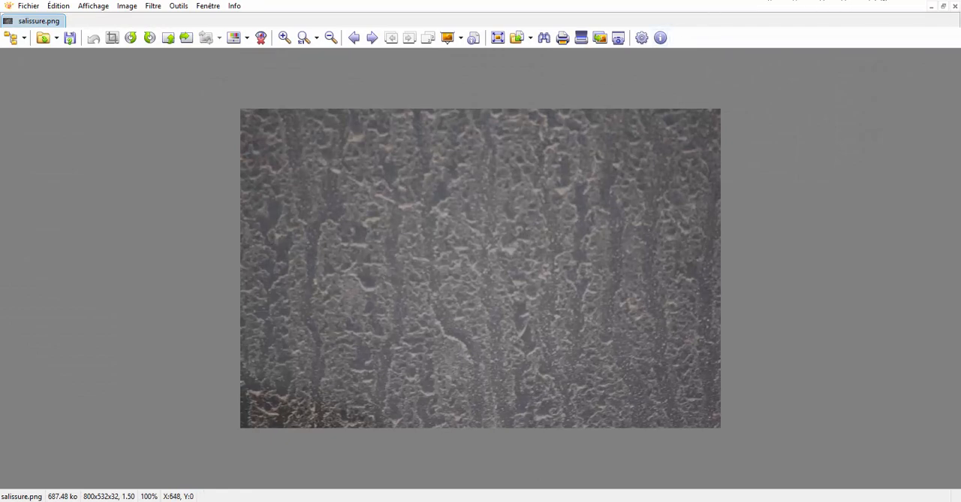
click(950, 1)
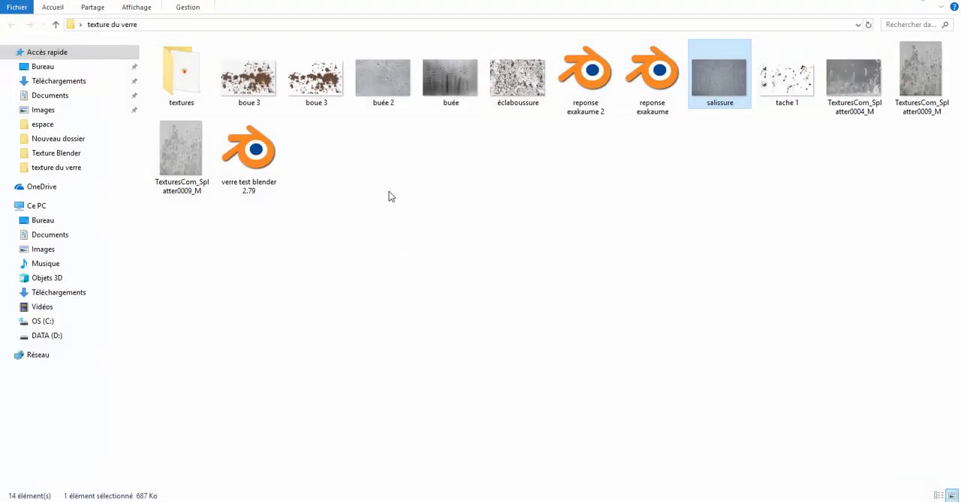
- View the éclaboussure image from the texture du verre folder and close the image viewer
click(451, 86)
click(516, 81)
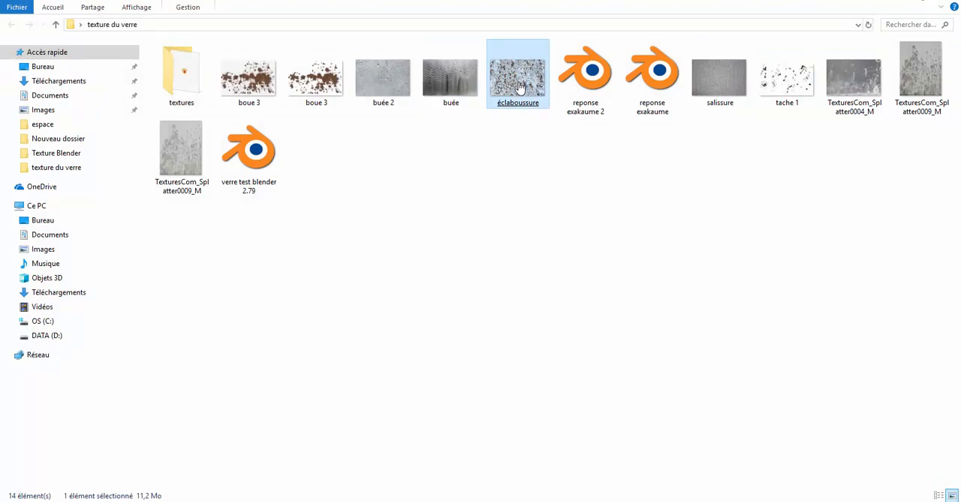
key(Return)
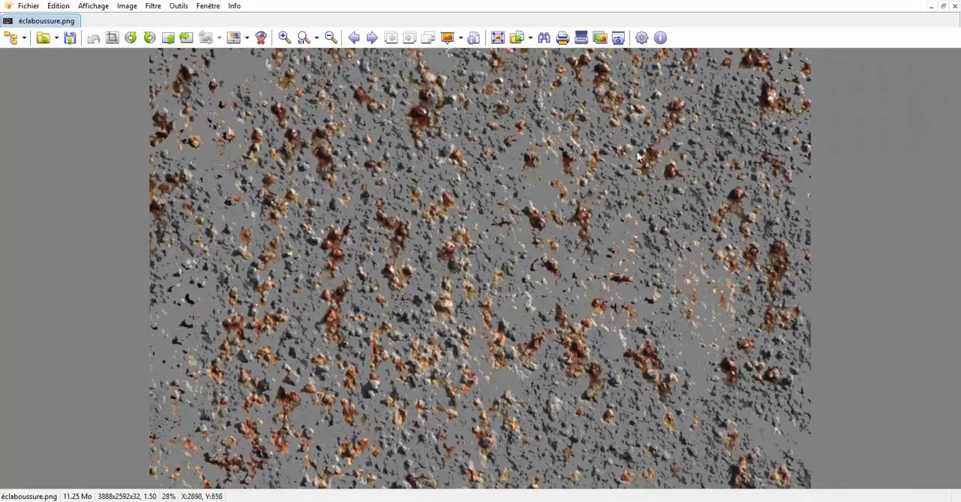
click(949, 3)
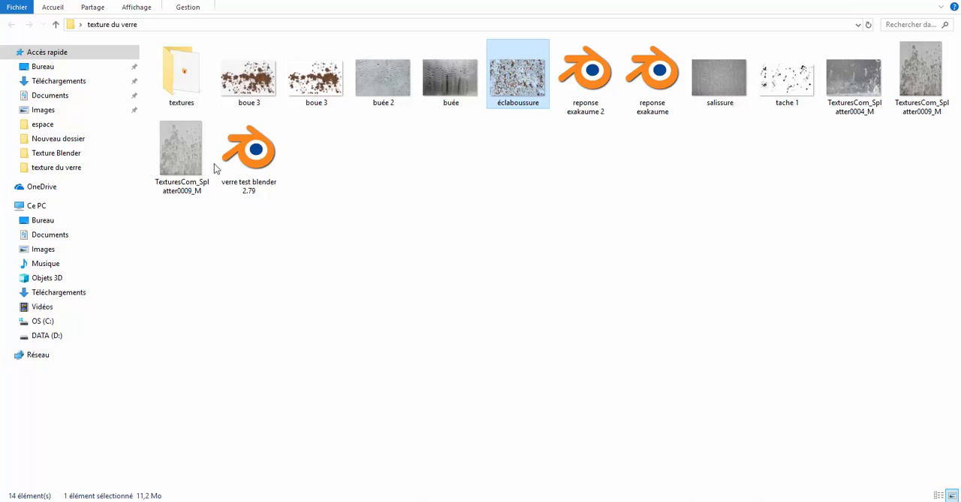
- Open the file reponse exakaume.blend from the texture du verre folder in Blender
click(236, 190)
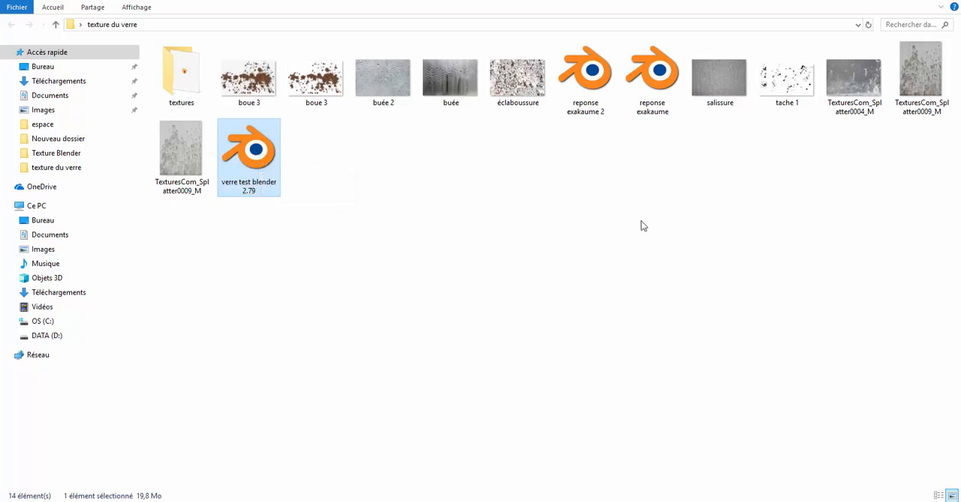
click(650, 73)
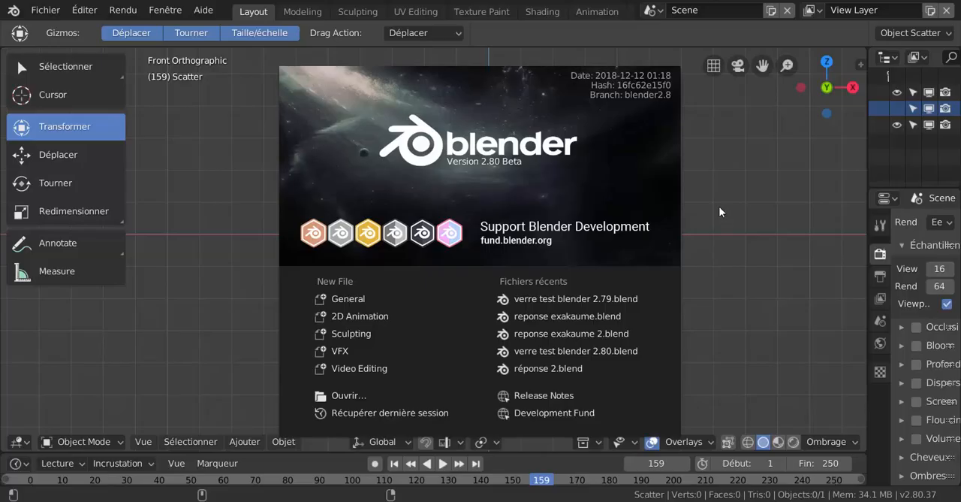
click(340, 396)
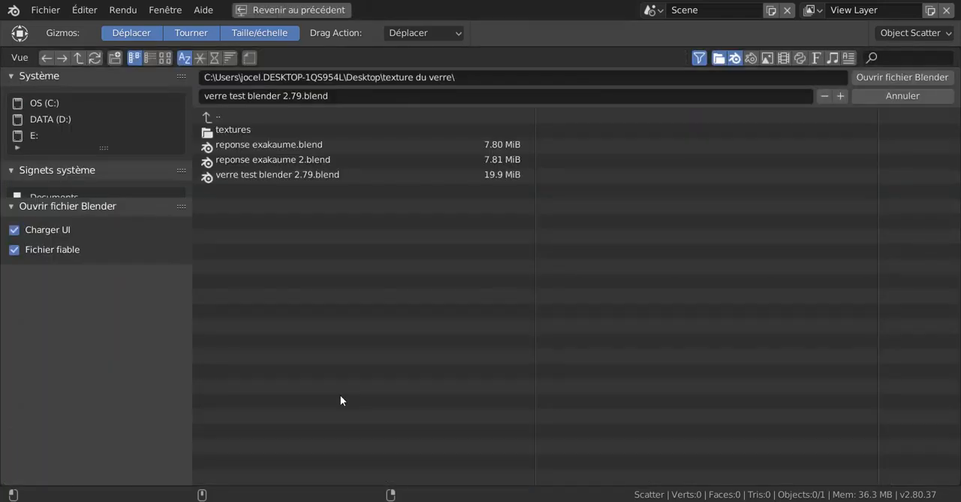
click(259, 143)
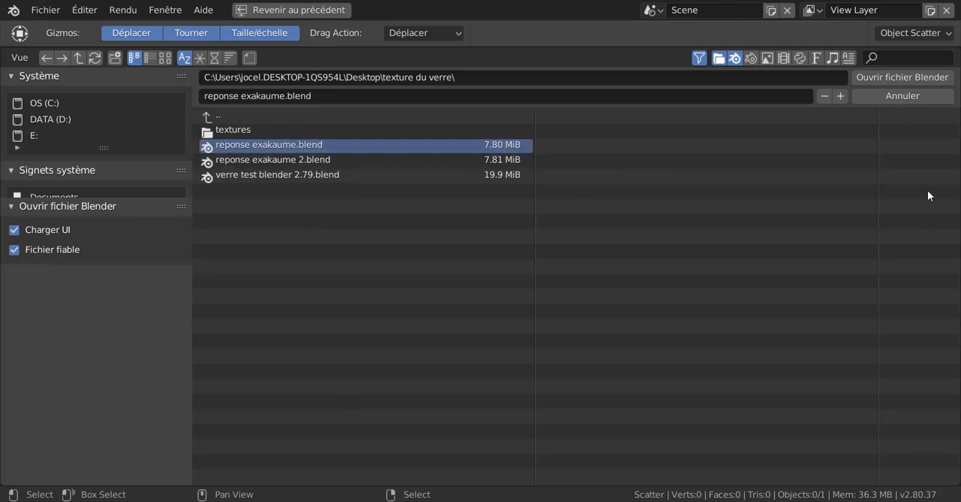
click(913, 76)
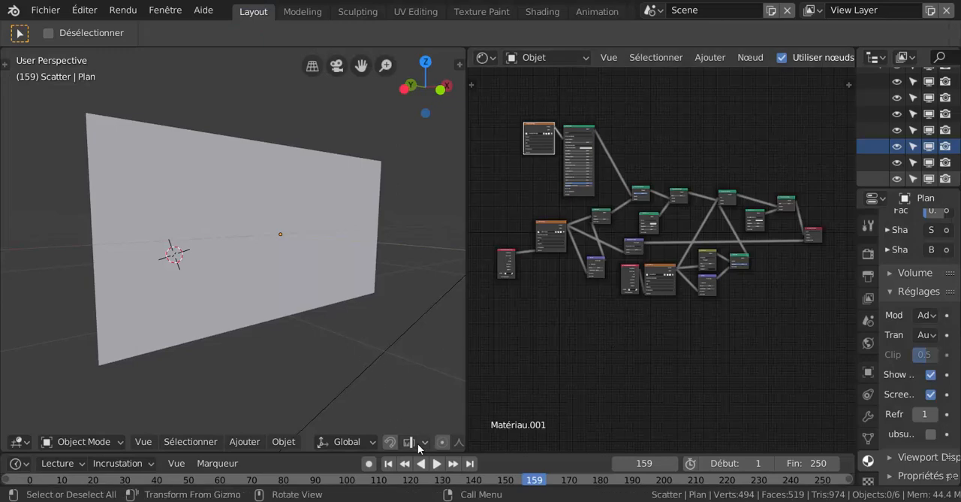
- Switch the 3D viewport to rendered shading and examine the dirty glass pane close up and at an angle
scroll(418, 443, right, 10)
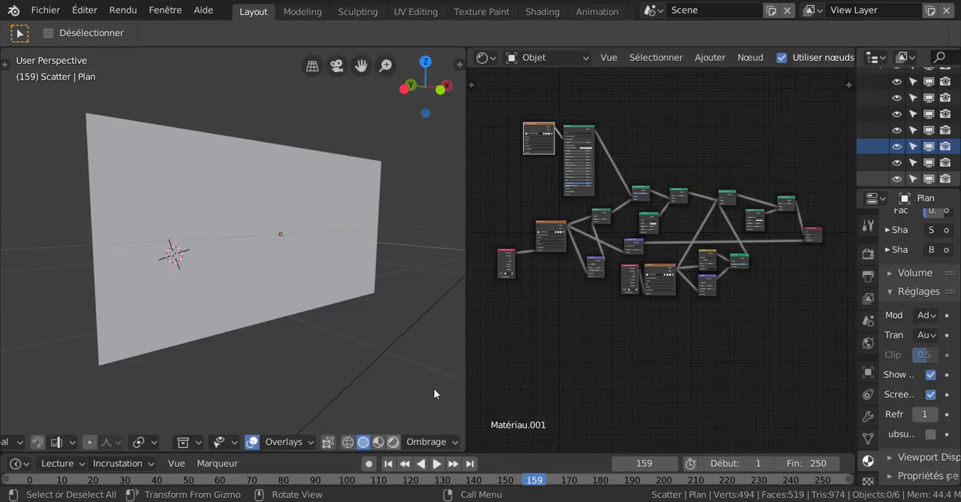
key(shift+z)
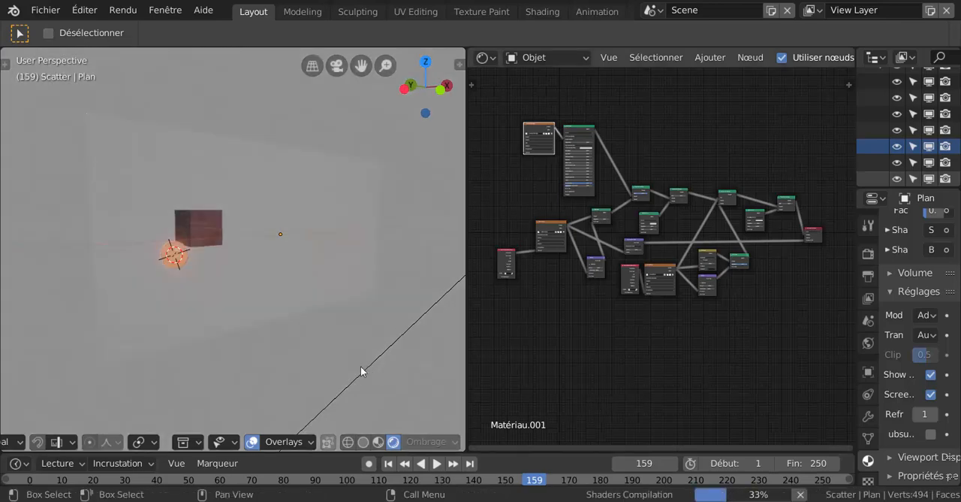
middle_drag(362, 366, 359, 366)
scroll(362, 366, up, 3)
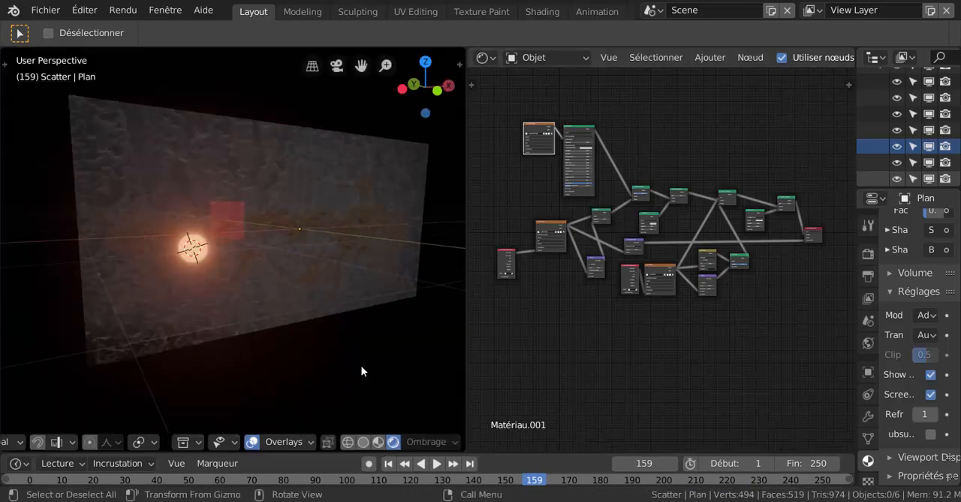
scroll(390, 287, down, 4)
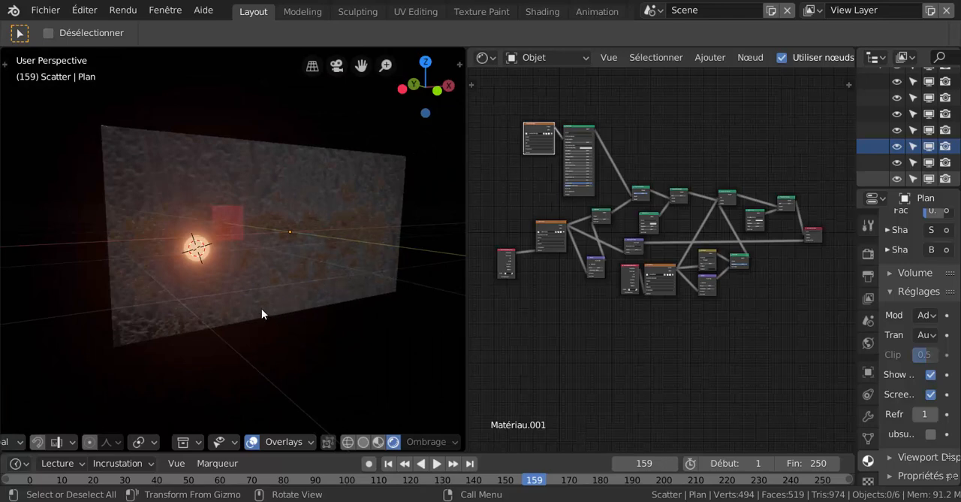
middle_drag(289, 287, 253, 293)
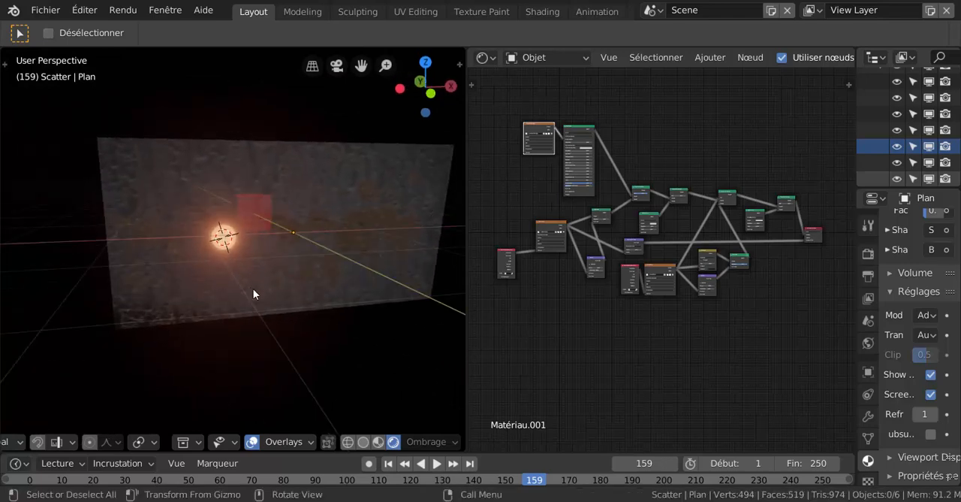
- Switch the viewport to solid shading and orbit to view the cube and sphere behind the glass pane
click(362, 442)
middle_drag(324, 337, 412, 338)
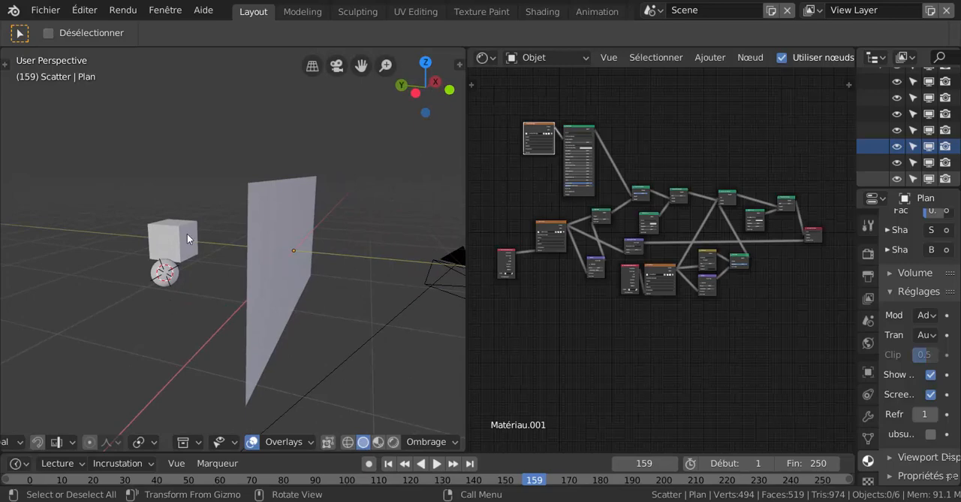
mouse_move(297, 328)
middle_down()
mouse_move(292, 344)
mouse_move(330, 393)
middle_up()
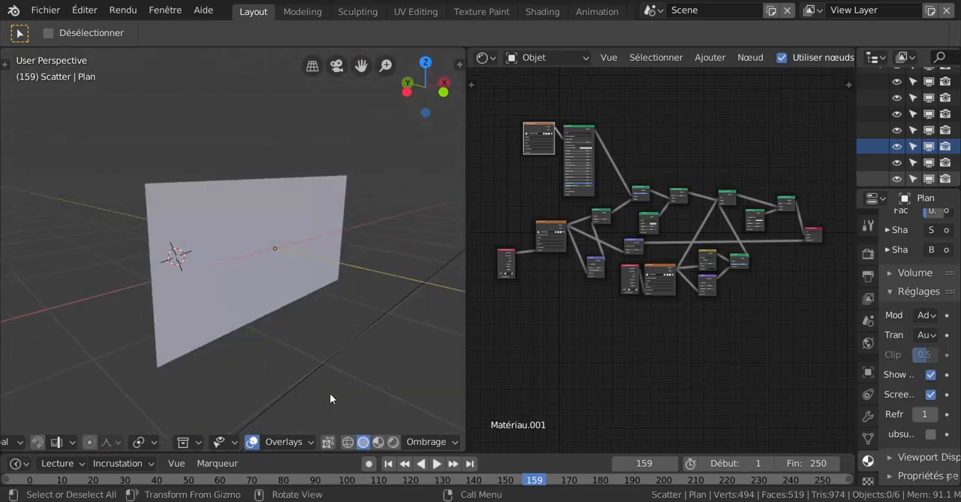
- Display the scene in LookDev shading and examine the glass pane's wet, muddy surface from the front, side and back
click(378, 441)
mouse_move(300, 323)
middle_down()
mouse_move(365, 315)
mouse_move(386, 283)
mouse_move(373, 299)
mouse_move(236, 318)
mouse_move(210, 332)
mouse_move(193, 376)
mouse_move(269, 312)
middle_up()
scroll(254, 305, up, 2)
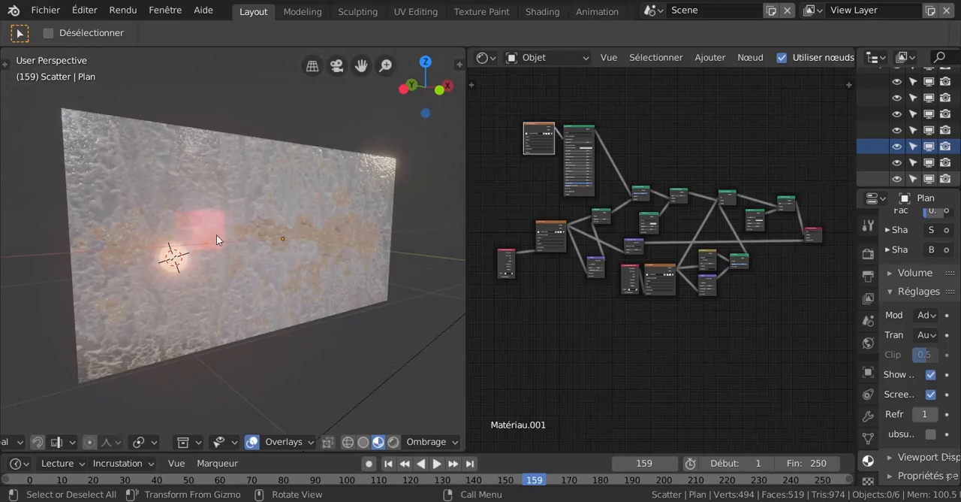
scroll(160, 219, up, 2)
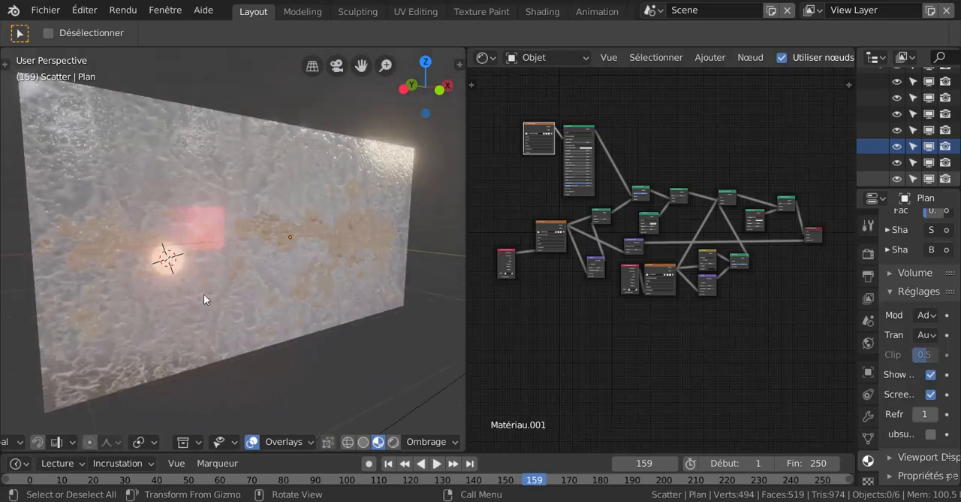
scroll(204, 297, down, 3)
middle_drag(204, 299, 361, 292)
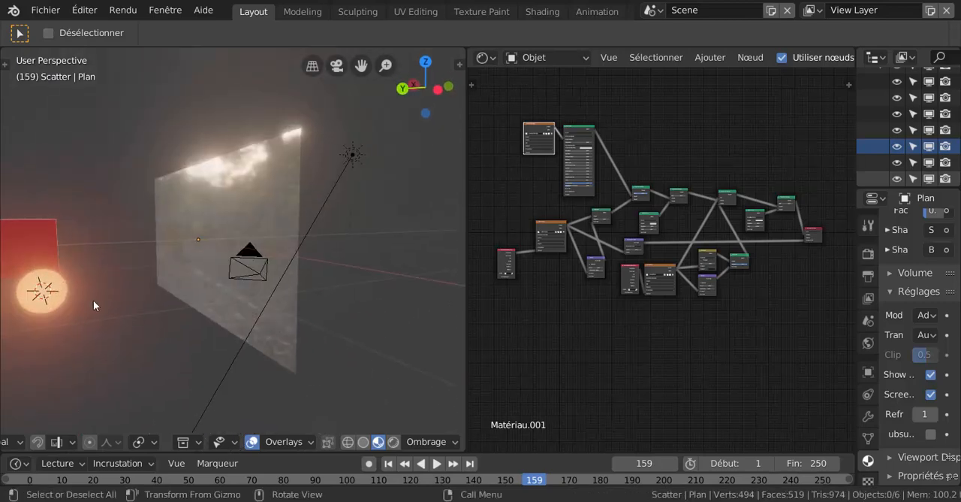
middle_drag(230, 294, 312, 328)
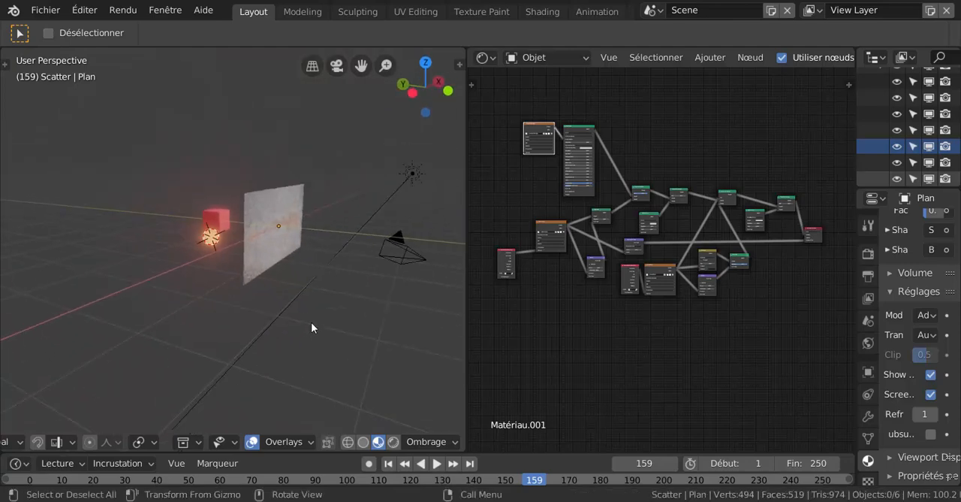
scroll(293, 257, up, 3)
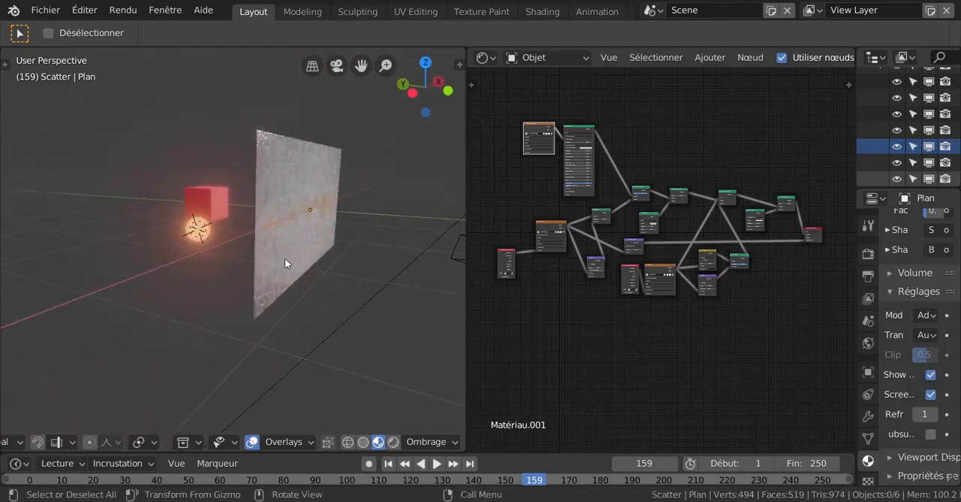
middle_drag(285, 258, 236, 255)
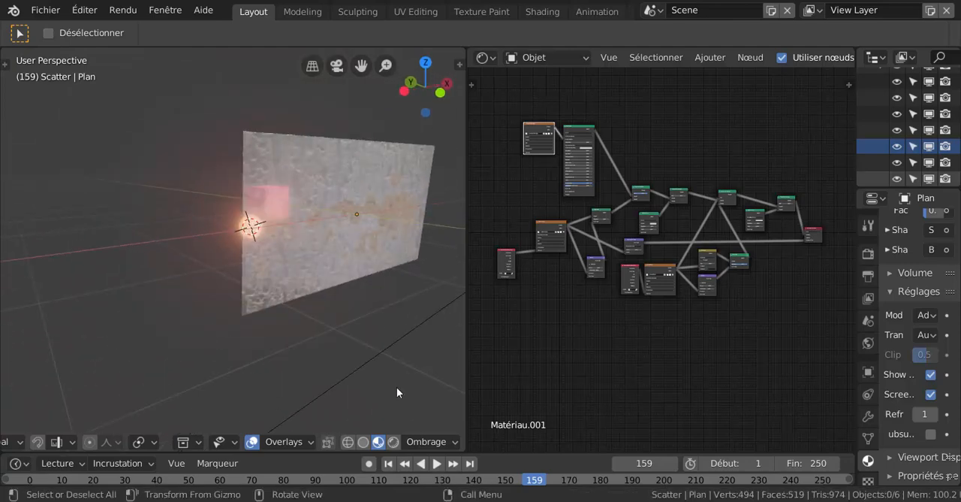
- Return the viewport to rendered shading and examine the glowing sphere and cube beside and through the pane
click(409, 443)
click(394, 441)
middle_drag(355, 327, 399, 303)
scroll(399, 303, down, 2)
scroll(380, 179, down, 2)
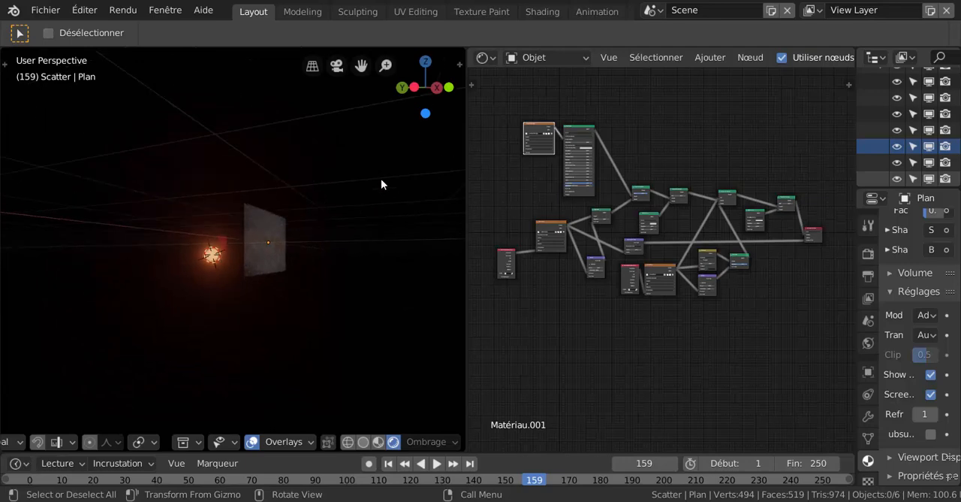
scroll(308, 265, up, 3)
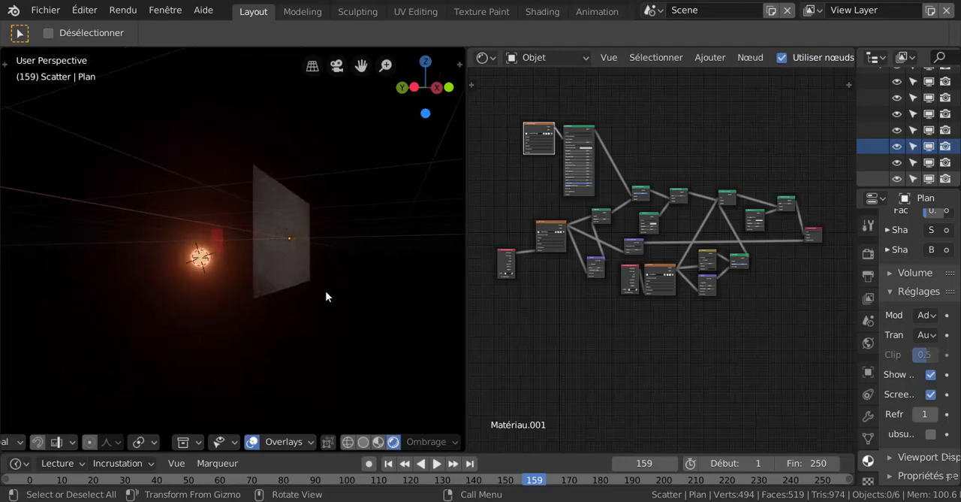
middle_drag(326, 296, 276, 302)
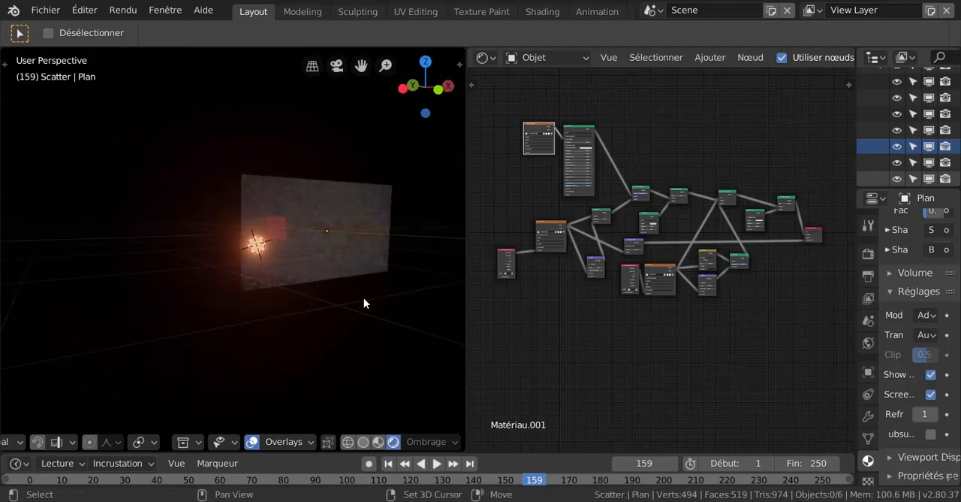
shift+middle_drag(365, 303, 232, 311)
scroll(255, 298, up, 3)
scroll(253, 301, up, 1)
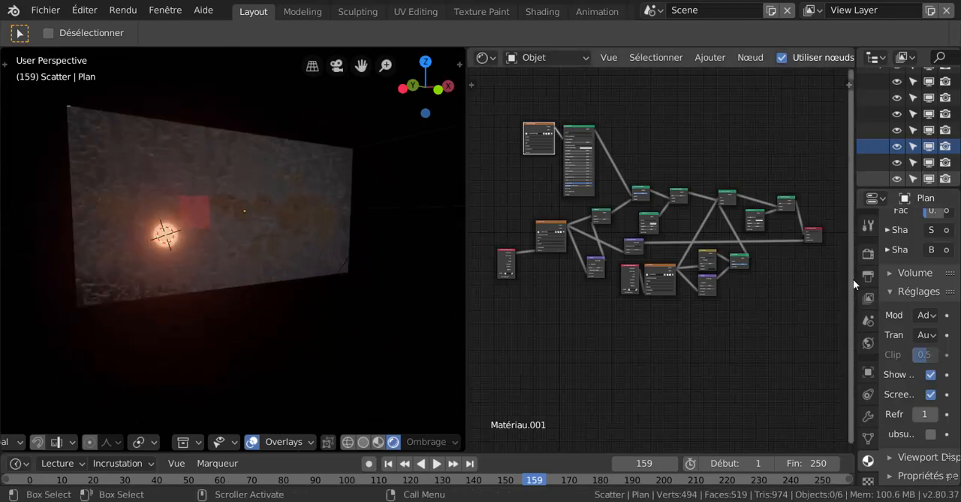
- Examine the node tree of Matériau.001 from the image textures through to the material output
scroll(621, 304, up, 4)
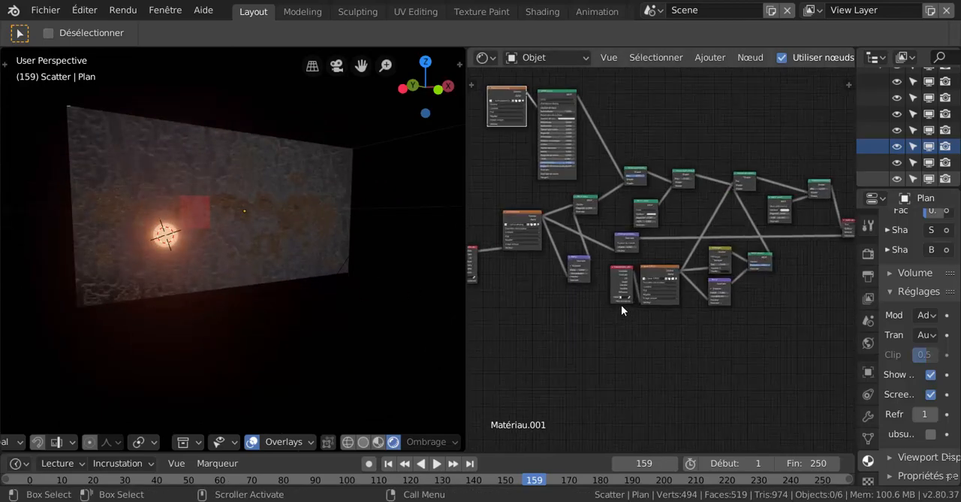
middle_drag(675, 340, 514, 422)
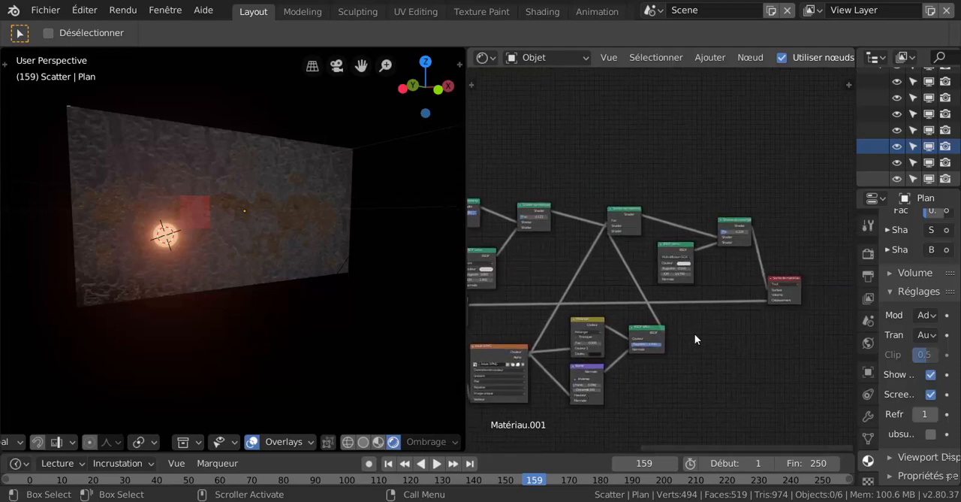
scroll(714, 321, up, 1)
scroll(715, 321, down, 4)
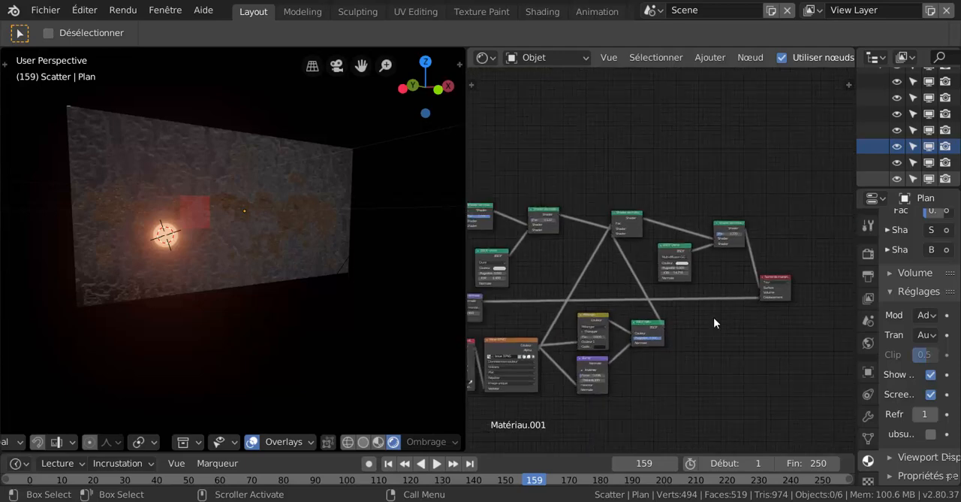
middle_drag(674, 381, 787, 375)
scroll(672, 368, down, 2)
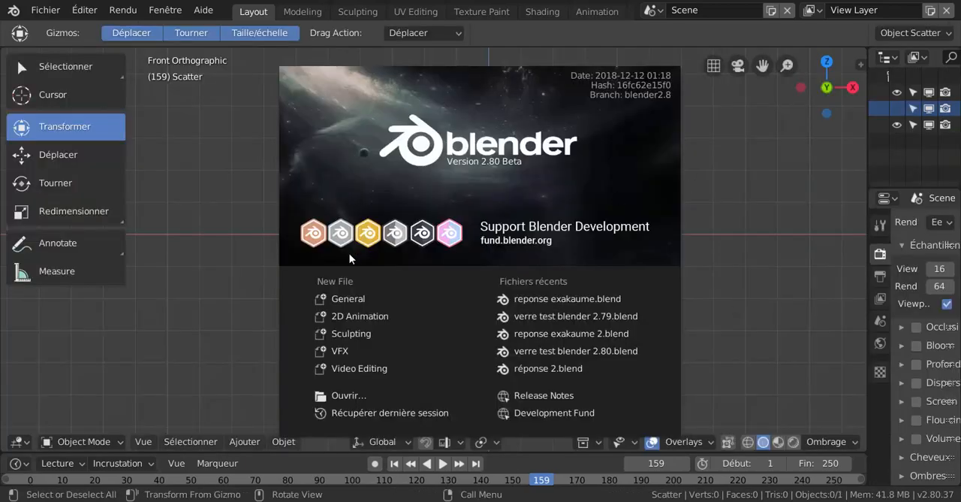
- Open the file reponse exakaume 2.blend from the texture du verre folder
click(344, 396)
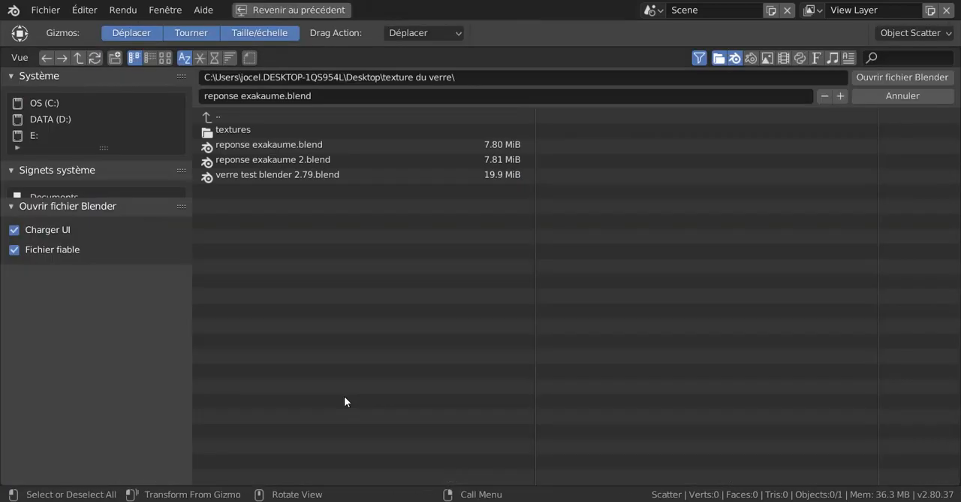
click(264, 159)
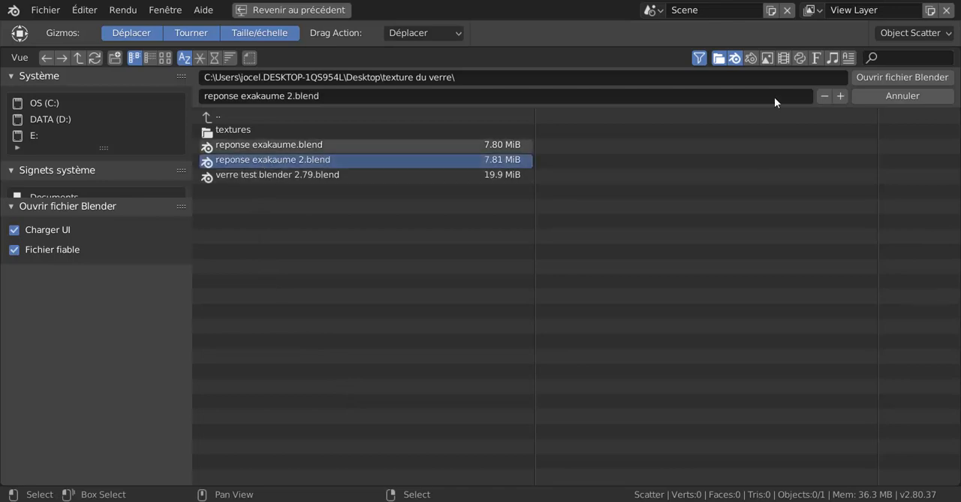
click(883, 77)
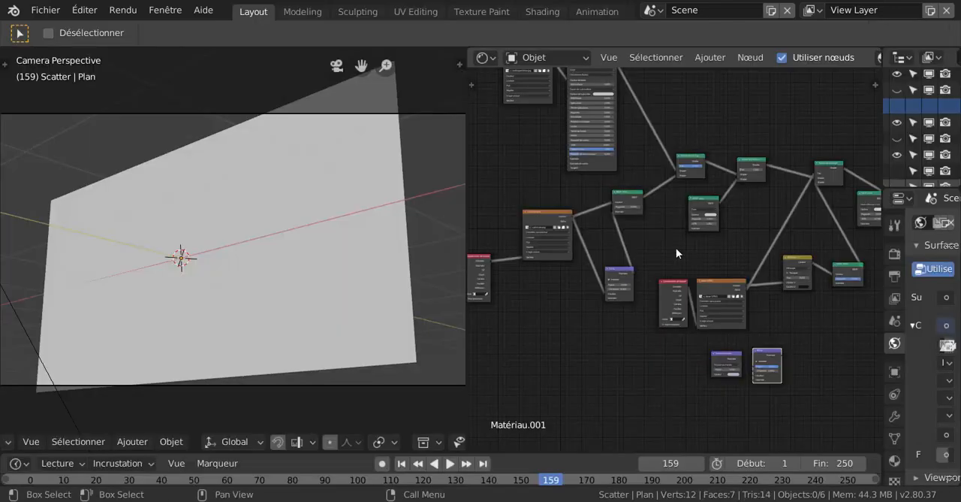
- Switch the viewport to rendered shading and leave the camera view to examine the glass pane against its environment
scroll(385, 440, down, 5)
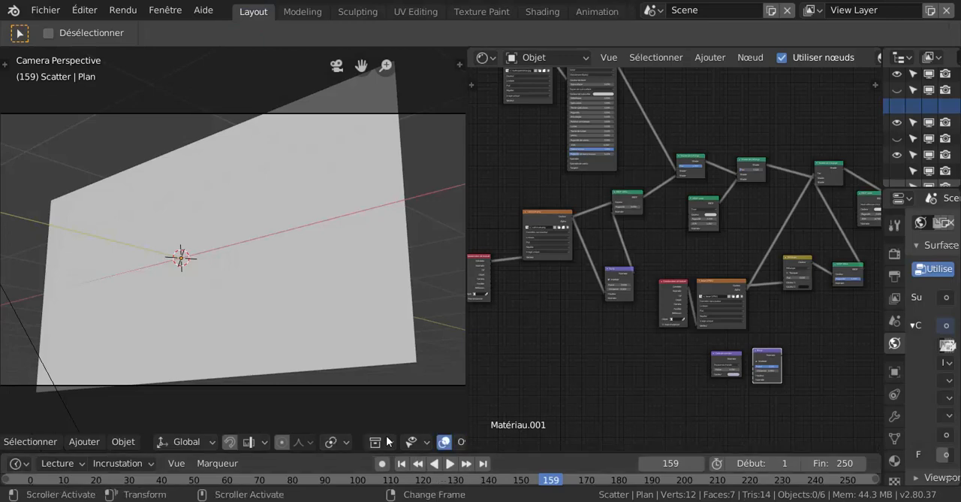
scroll(387, 435, down, 3)
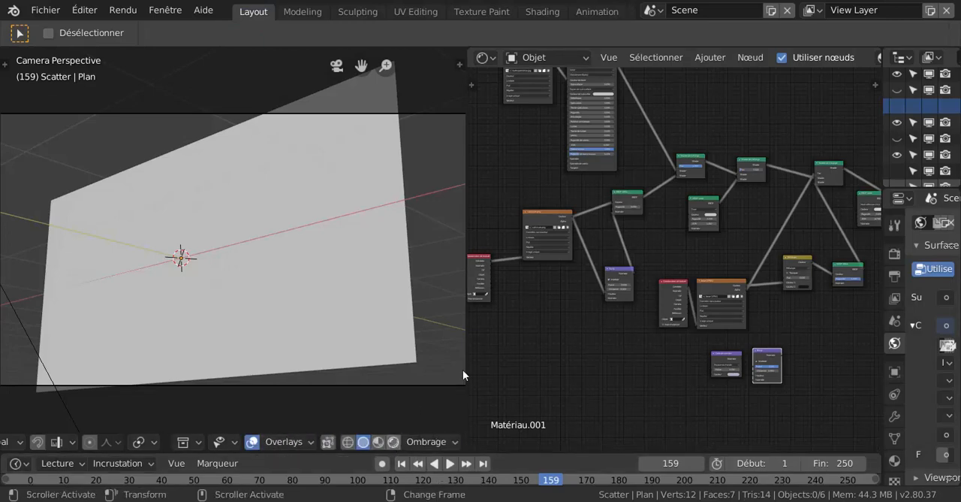
key(shift+z)
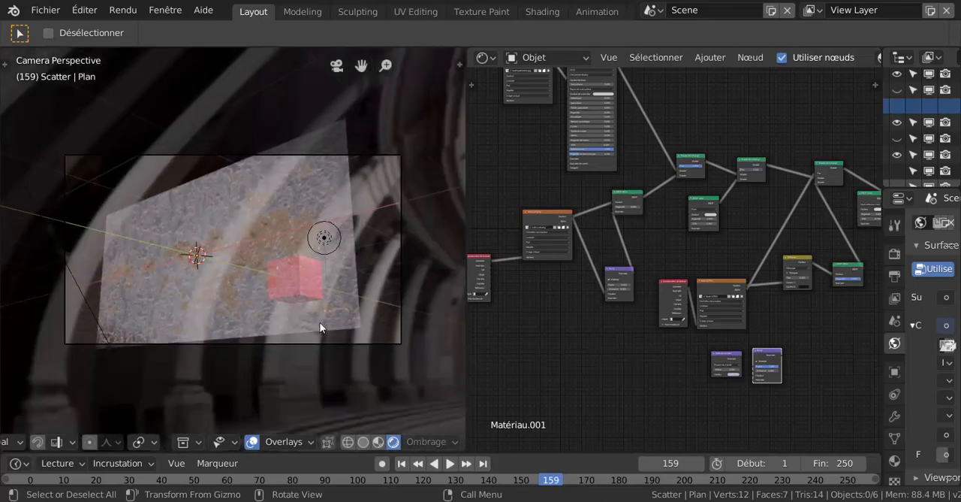
middle_drag(322, 328, 255, 308)
scroll(254, 307, up, 4)
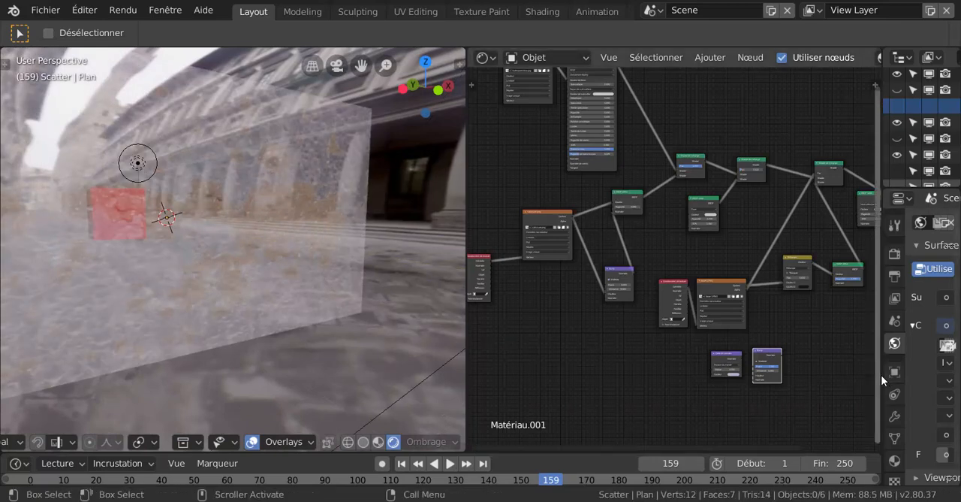
- Widen the properties editor and review the World surface settings with the uffizi_probe.hdr environment image
drag(882, 373, 721, 373)
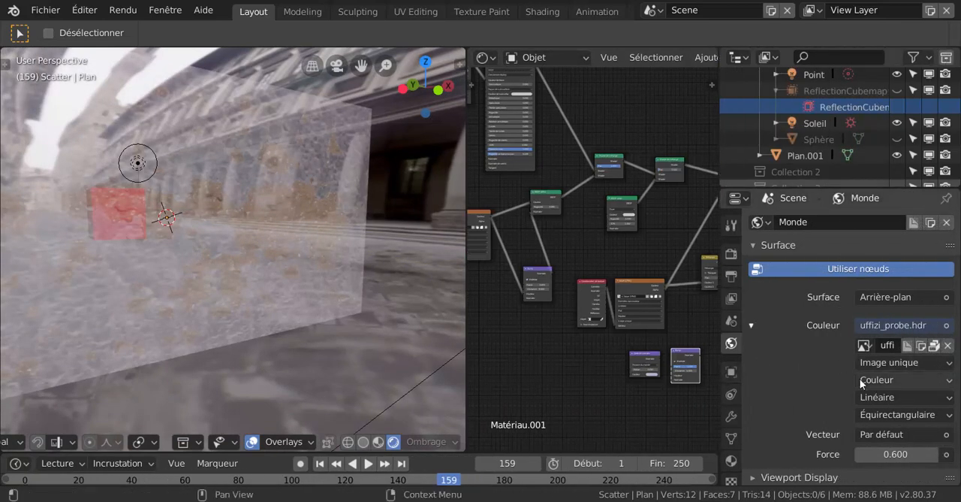
scroll(861, 383, down, 1)
scroll(785, 345, up, 1)
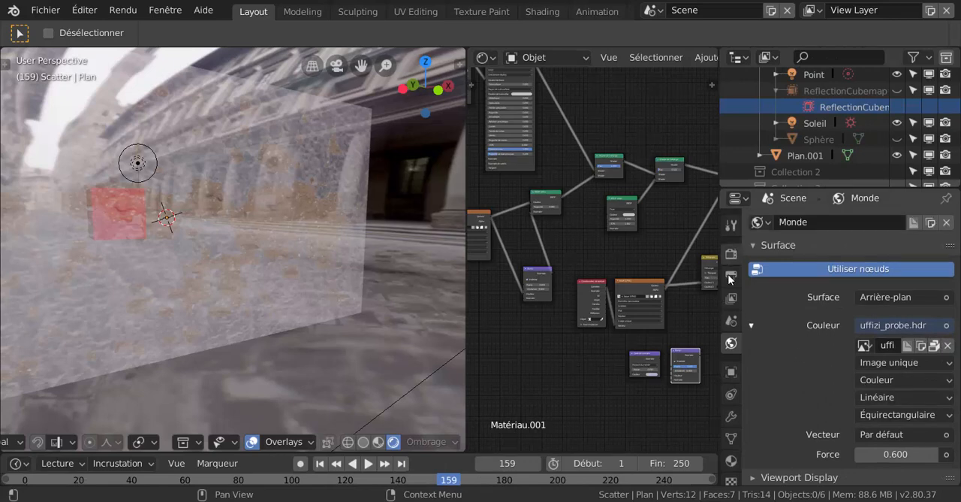
- Try the Opaque blend mode on the glass pane's Matériau.001 and examine the pane at several angles in an enlarged viewport
click(731, 459)
scroll(806, 419, down, 5)
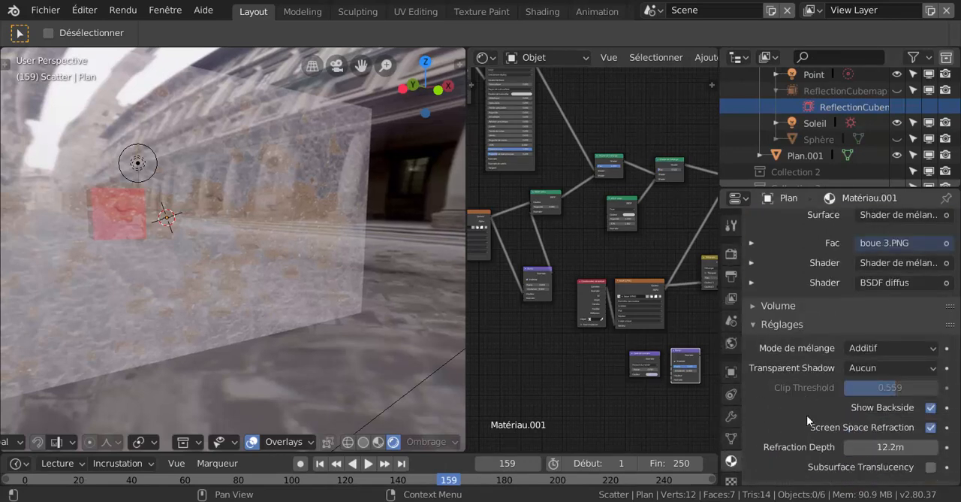
click(872, 349)
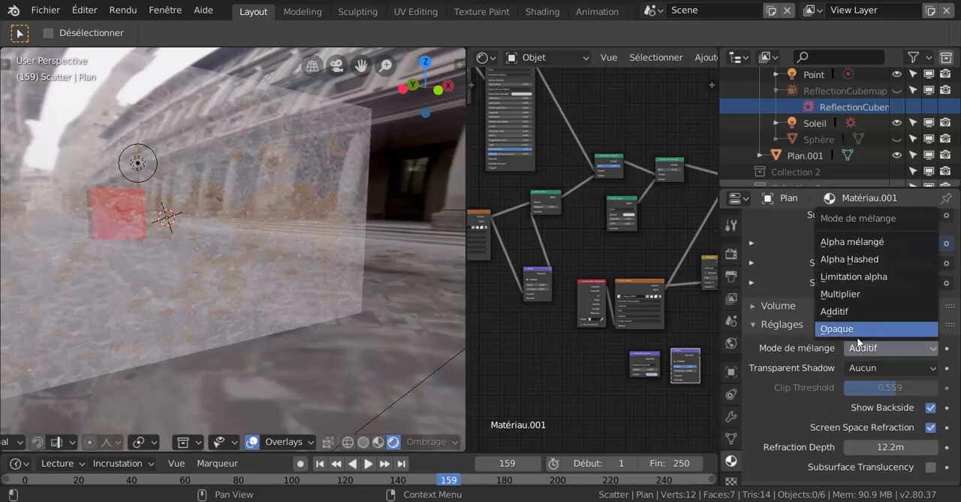
click(867, 329)
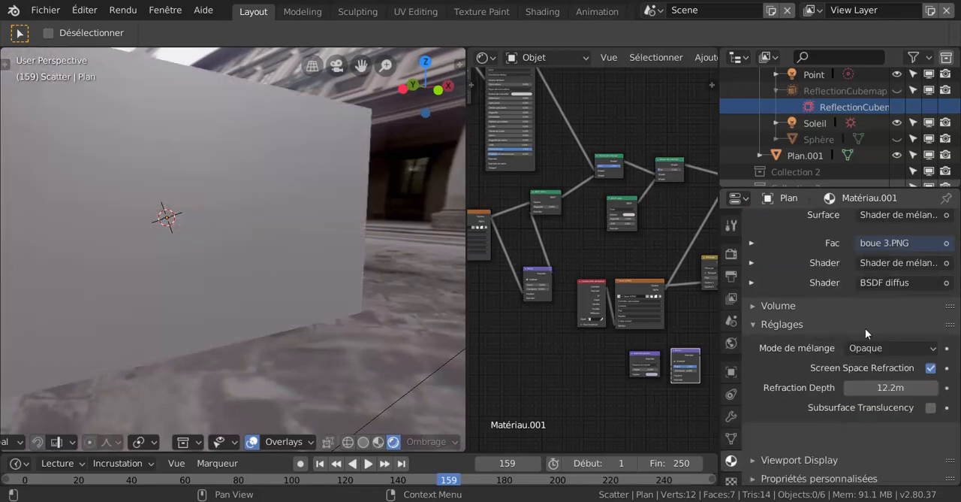
scroll(861, 334, up, 1)
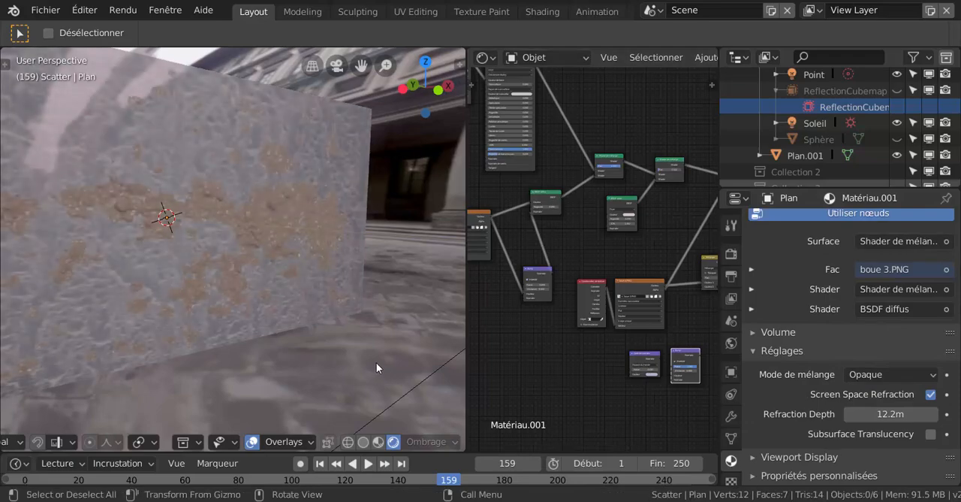
middle_drag(374, 362, 303, 246)
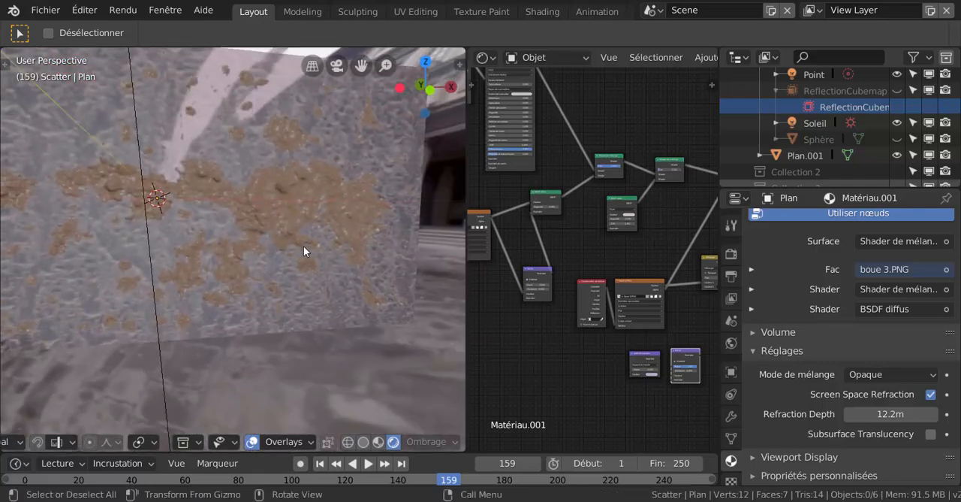
drag(468, 346, 569, 347)
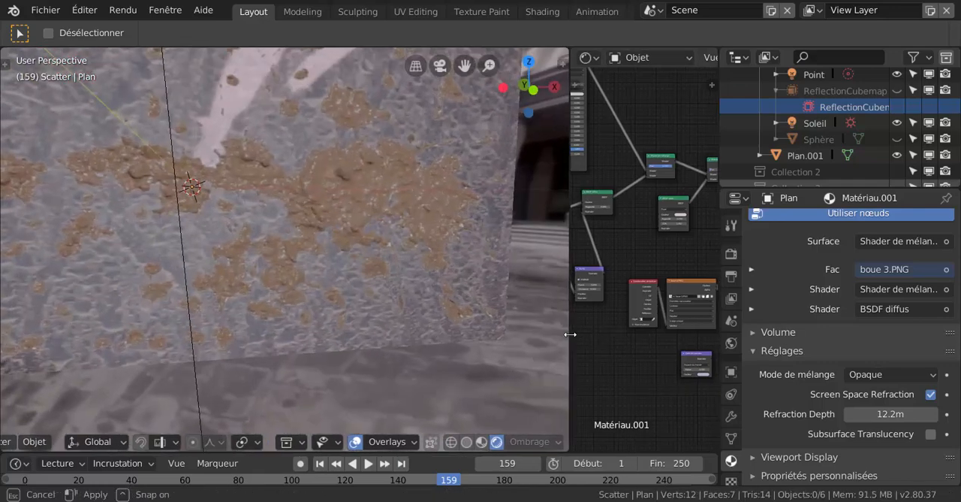
middle_drag(390, 351, 441, 341)
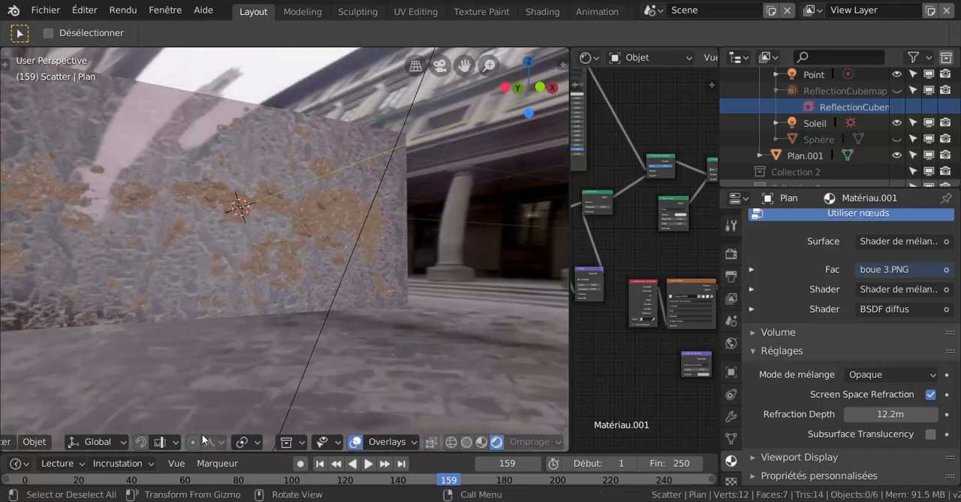
- Locate the Reflection Cubemap light probe among the objects that can be added to the scene
click(90, 441)
scroll(362, 446, up, 5)
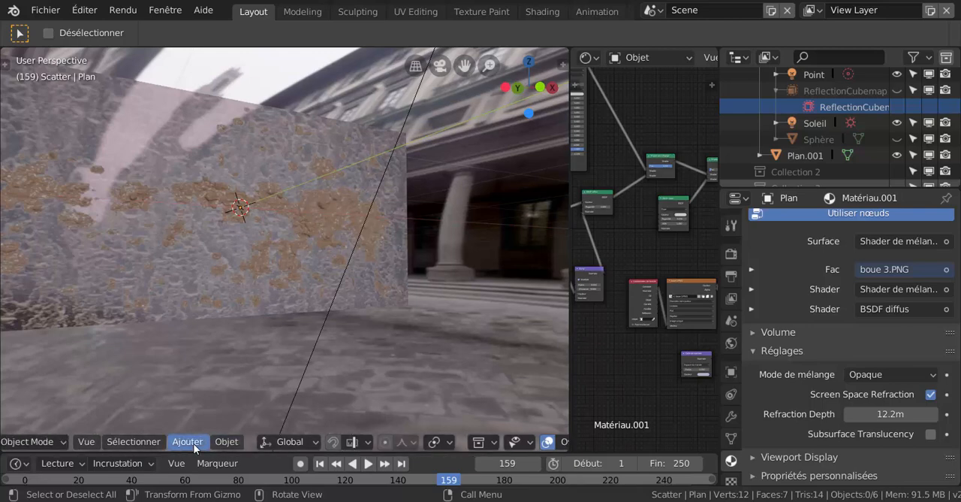
click(194, 447)
mouse_move(211, 184)
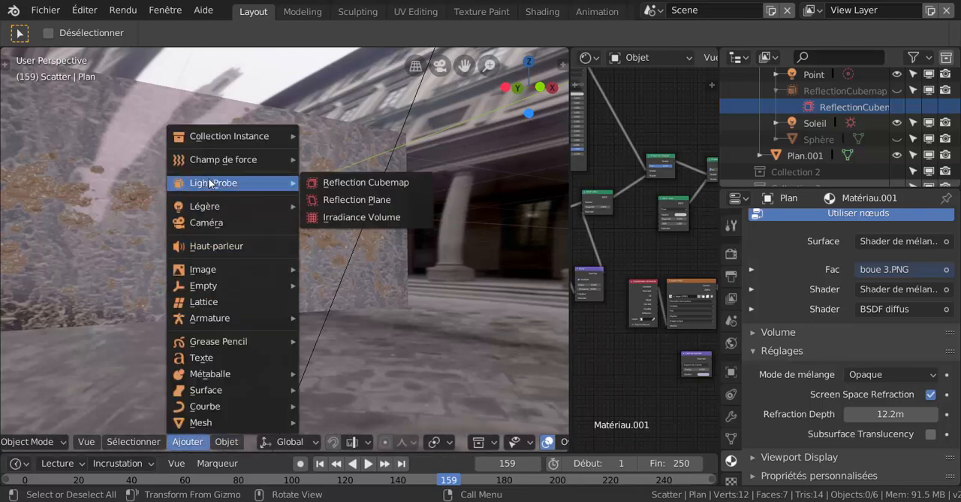
click(396, 183)
- Set the blend mode of the glass pane's Matériau.001 to Additif
middle_drag(470, 298, 439, 302)
click(874, 373)
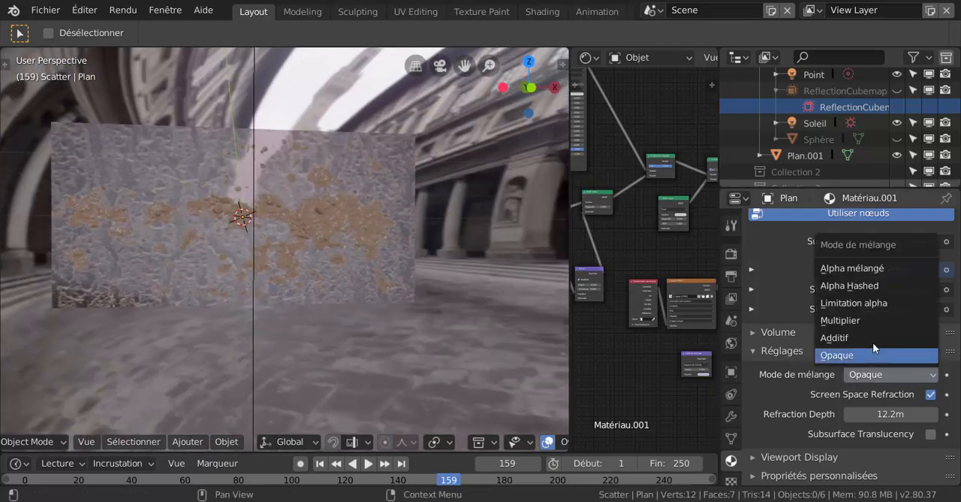
click(871, 338)
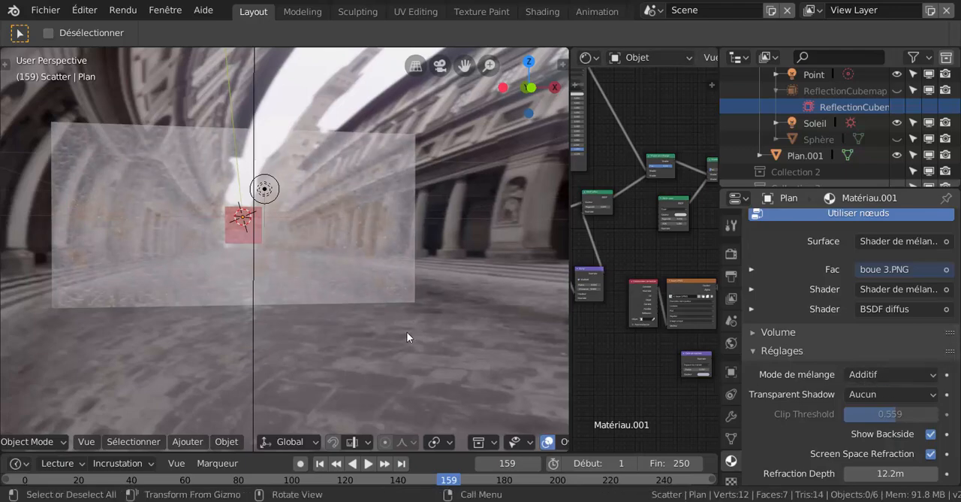
- Render the current frame and examine how the cube and sphere appear with the muddy glass pane
key(F12)
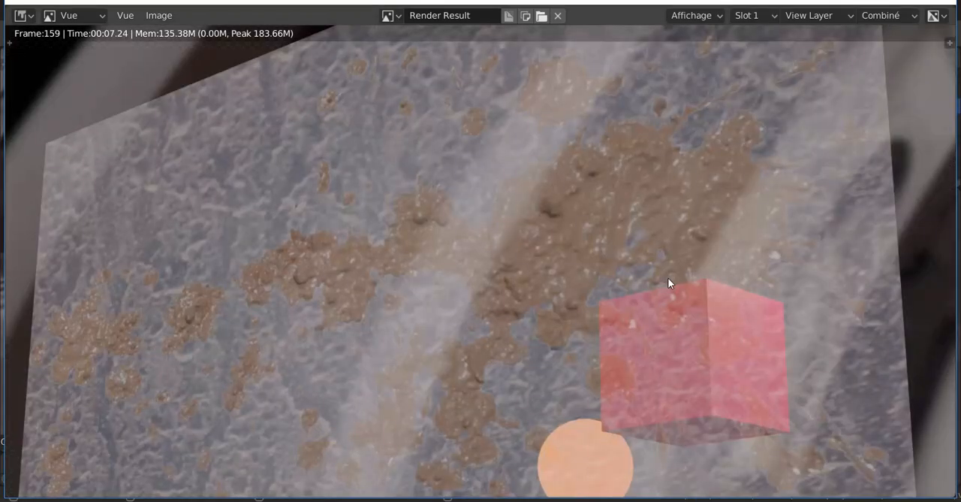
scroll(640, 266, down, 2)
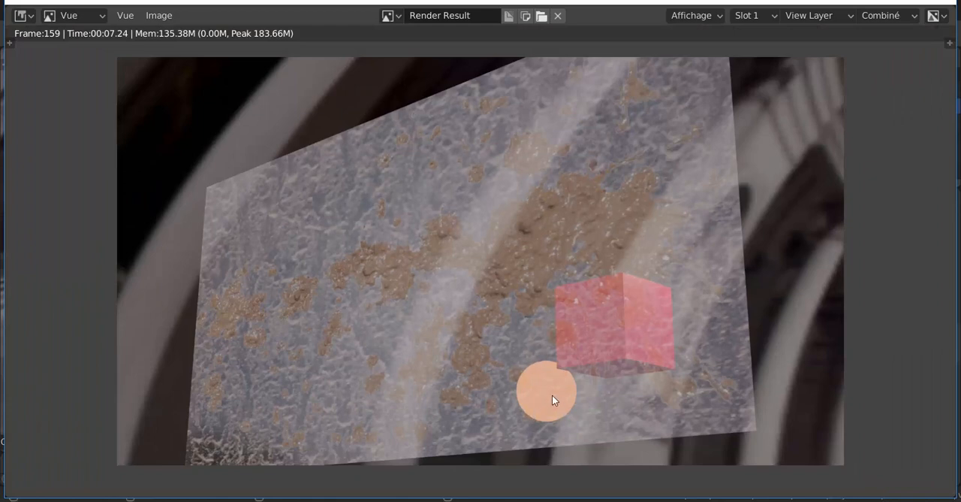
scroll(519, 391, down, 2)
scroll(508, 375, up, 4)
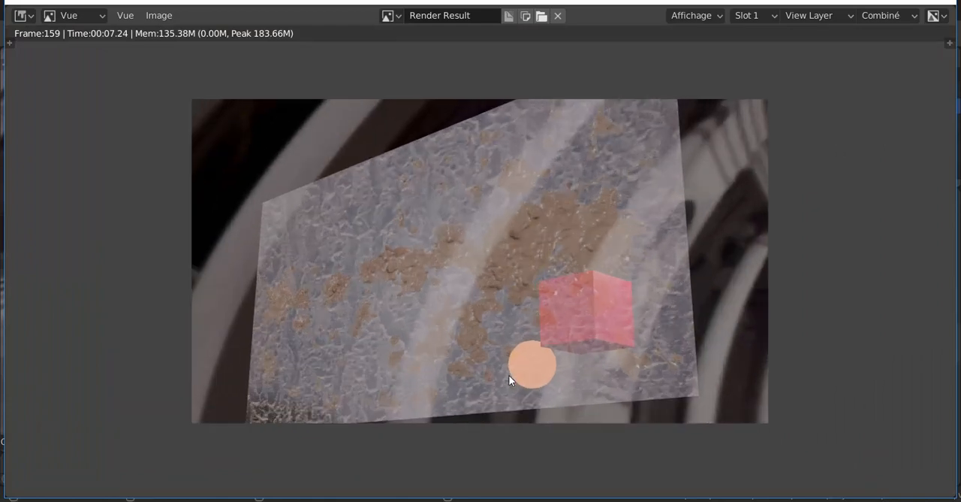
scroll(509, 380, down, 3)
click(944, 1)
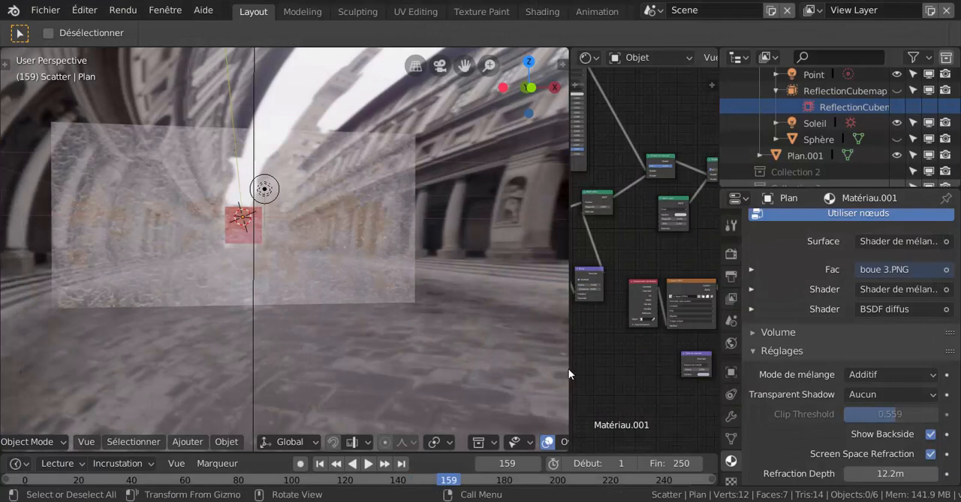
- Enlarge the node editor to show the whole Matériau.001 node tree and examine the rendered glass pane beside it
mouse_move(571, 365)
mouse_down()
mouse_move(476, 366)
mouse_move(580, 366)
mouse_up()
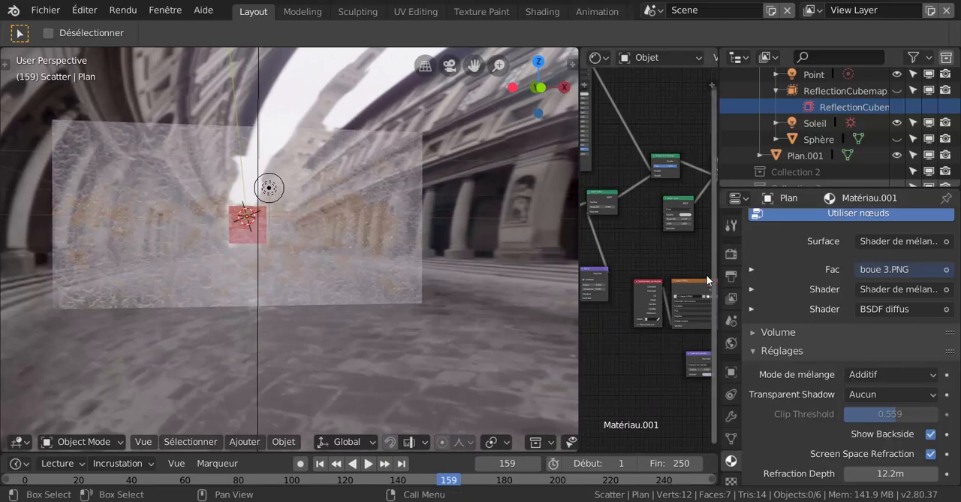
drag(717, 268, 788, 276)
scroll(629, 330, down, 6)
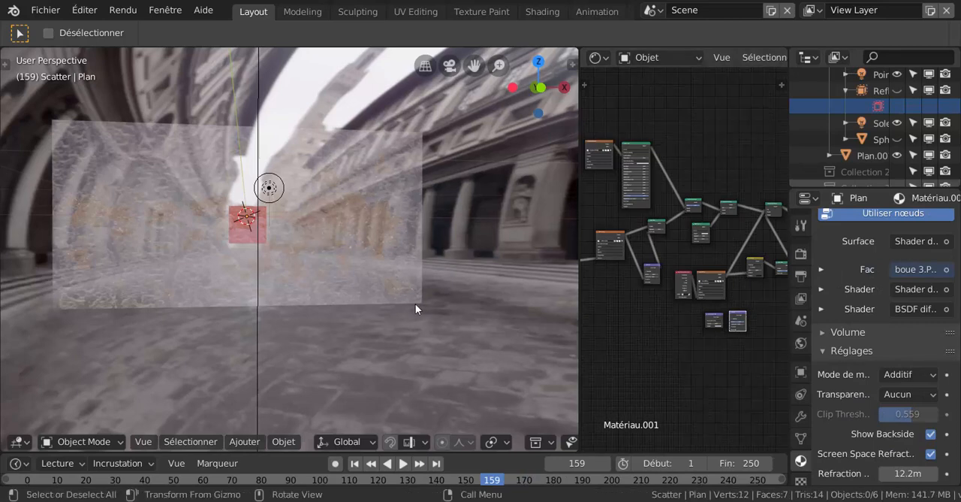
middle_drag(344, 307, 391, 346)
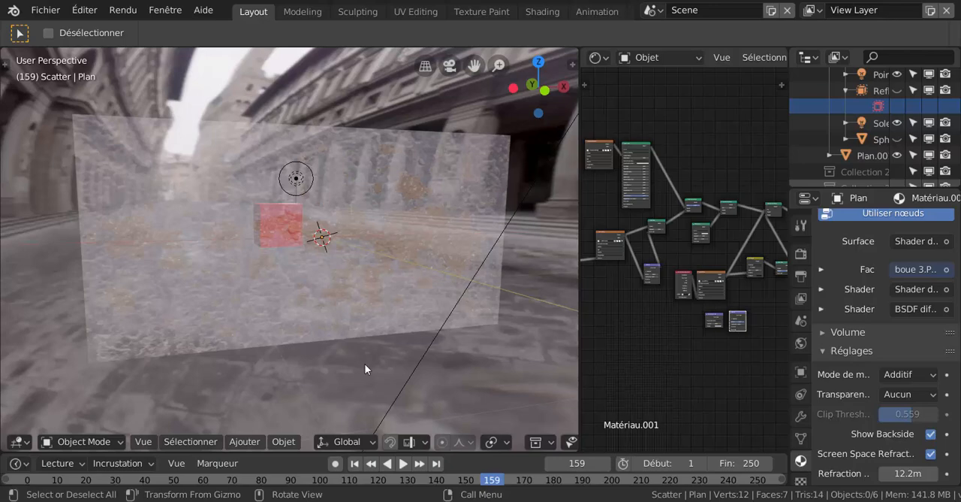
middle_drag(374, 366, 397, 293)
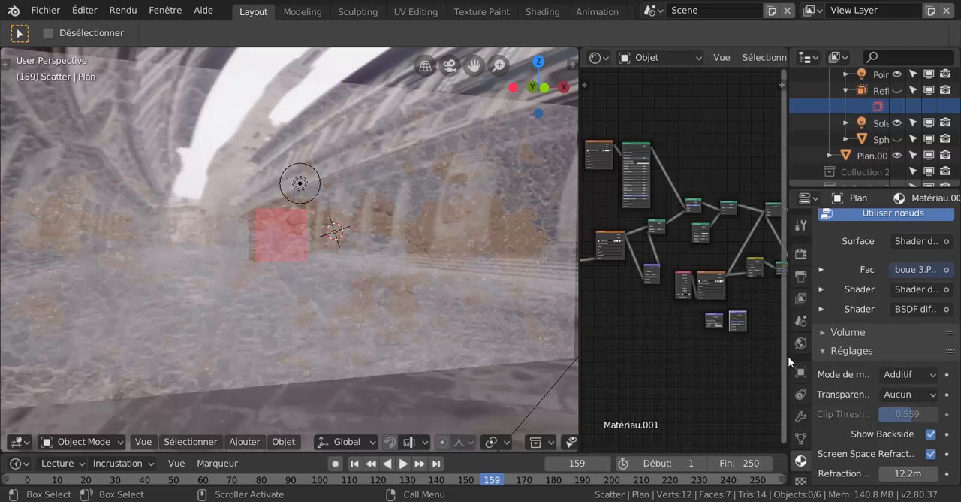
drag(788, 356, 869, 356)
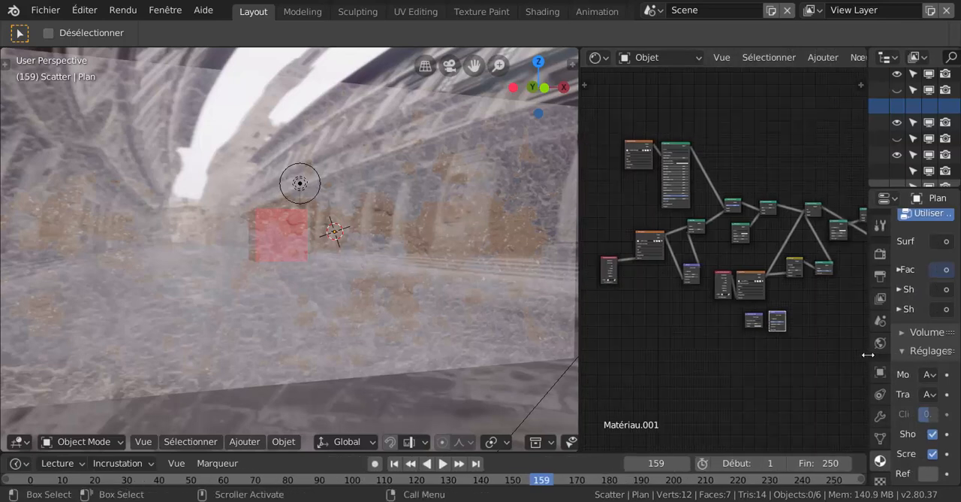
scroll(360, 256, down, 3)
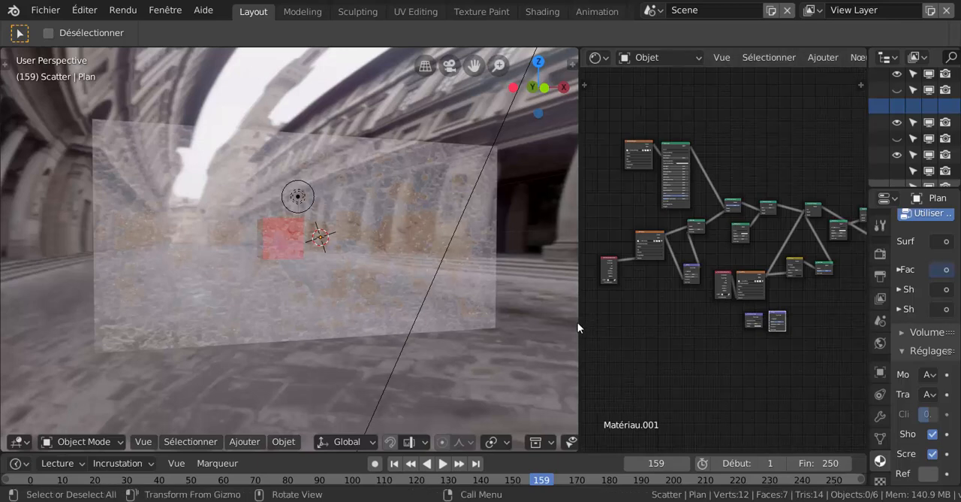
drag(579, 321, 508, 321)
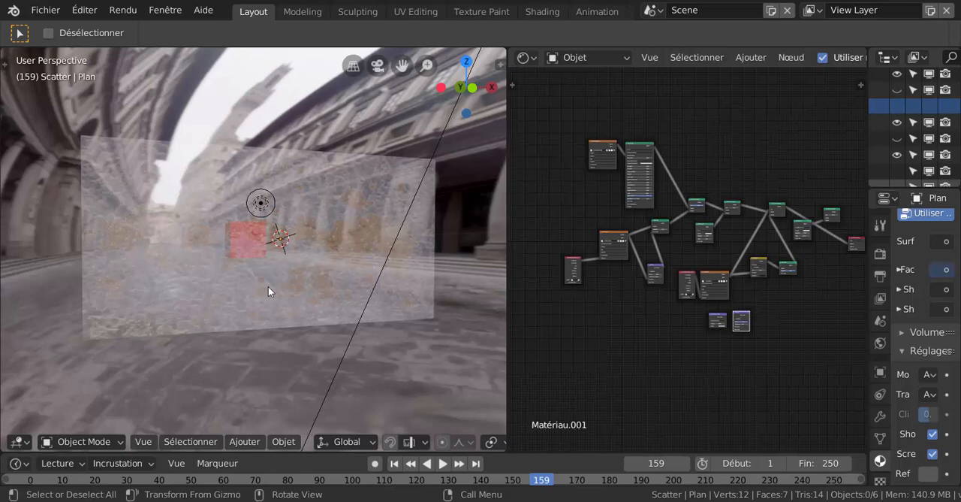
scroll(268, 286, up, 2)
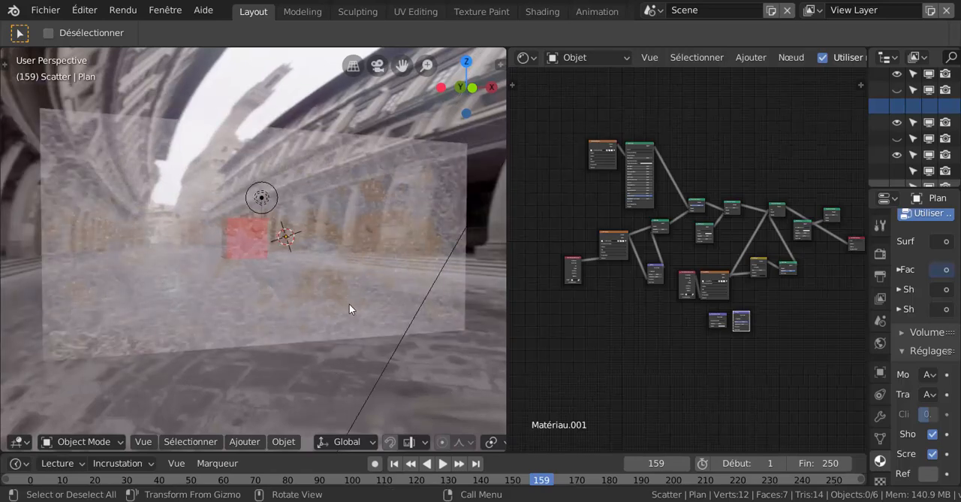